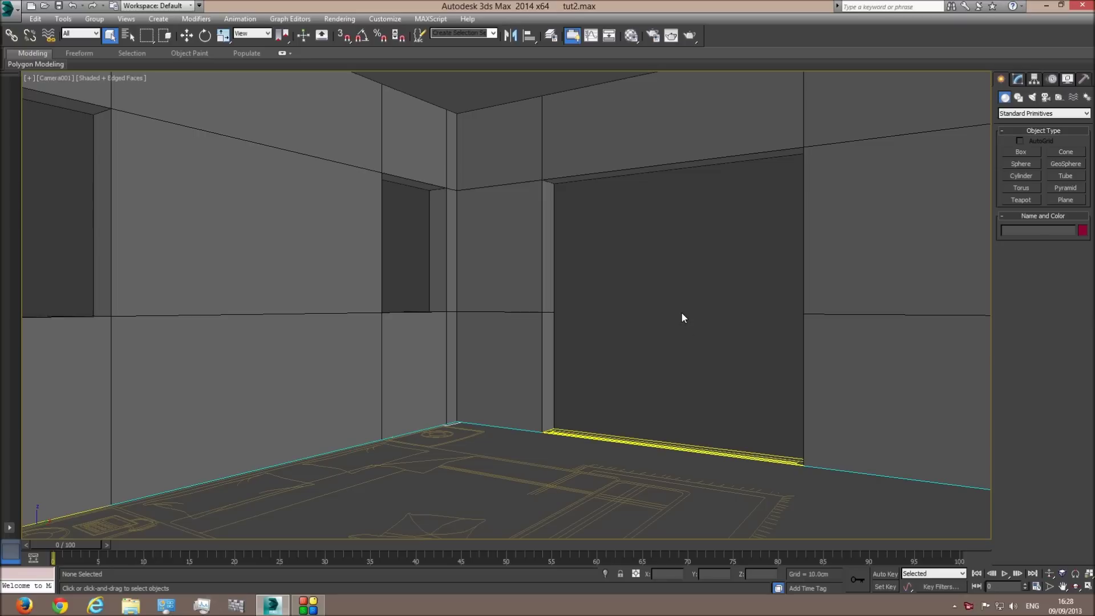
Step: Examine the building's exterior and the camera's placement in perspective, and return to the Camera001 view
key("p")
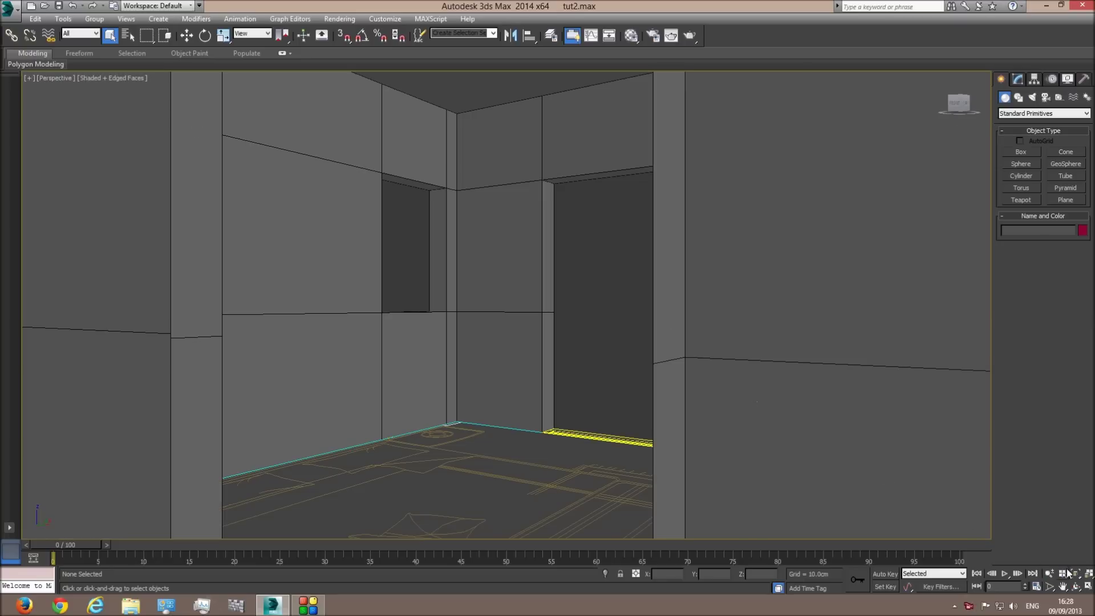
left_click(1075, 586)
left_click_drag(558, 330, 437, 329)
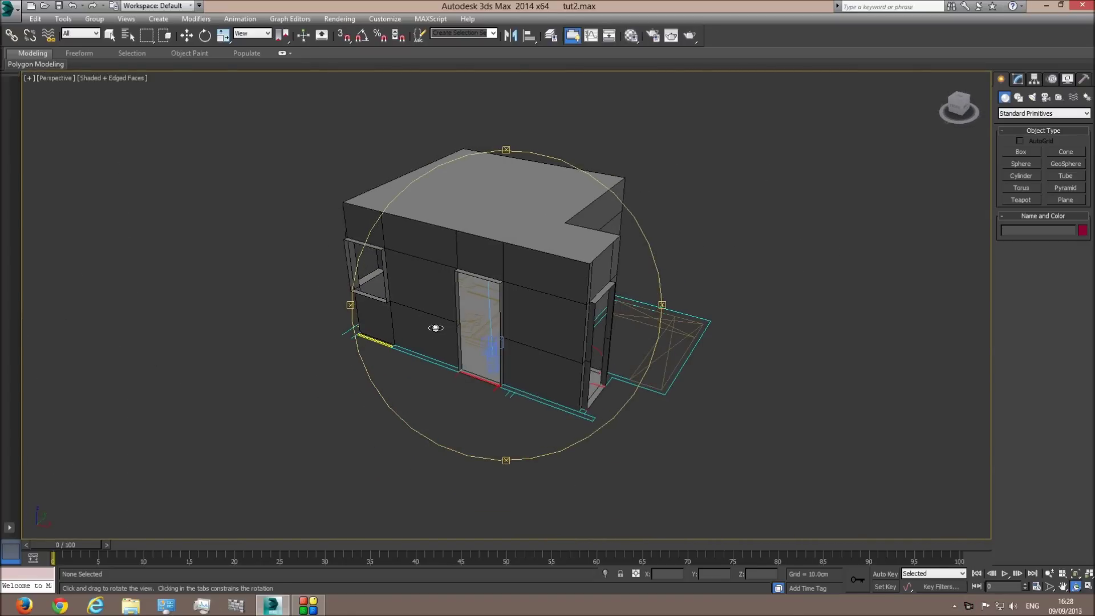
key("c")
left_click(110, 35)
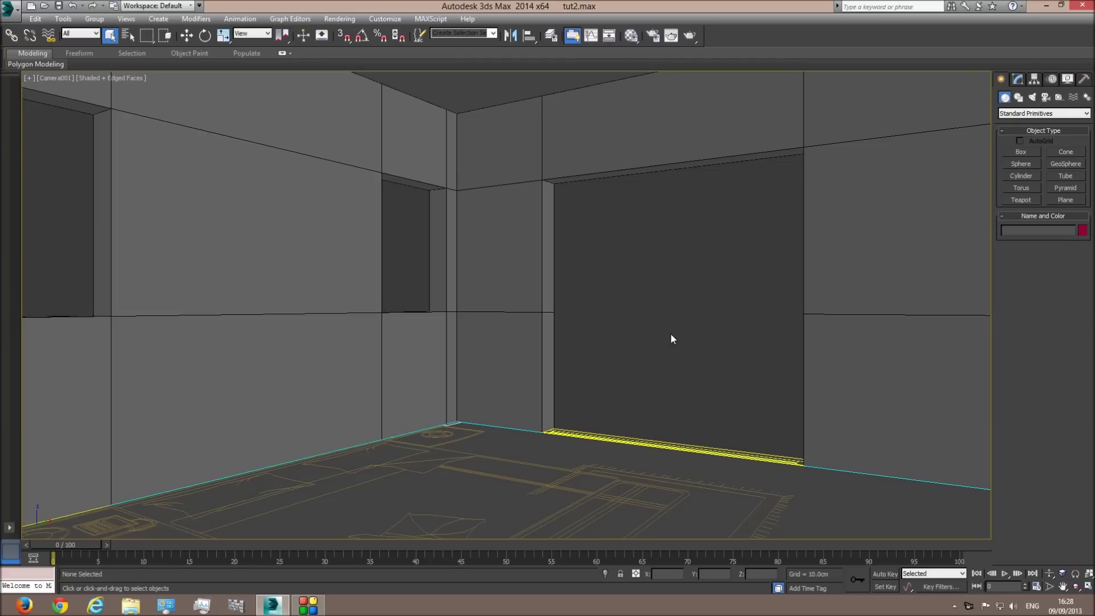
key("p")
left_click(1076, 585)
left_click_drag(821, 466, 409, 315)
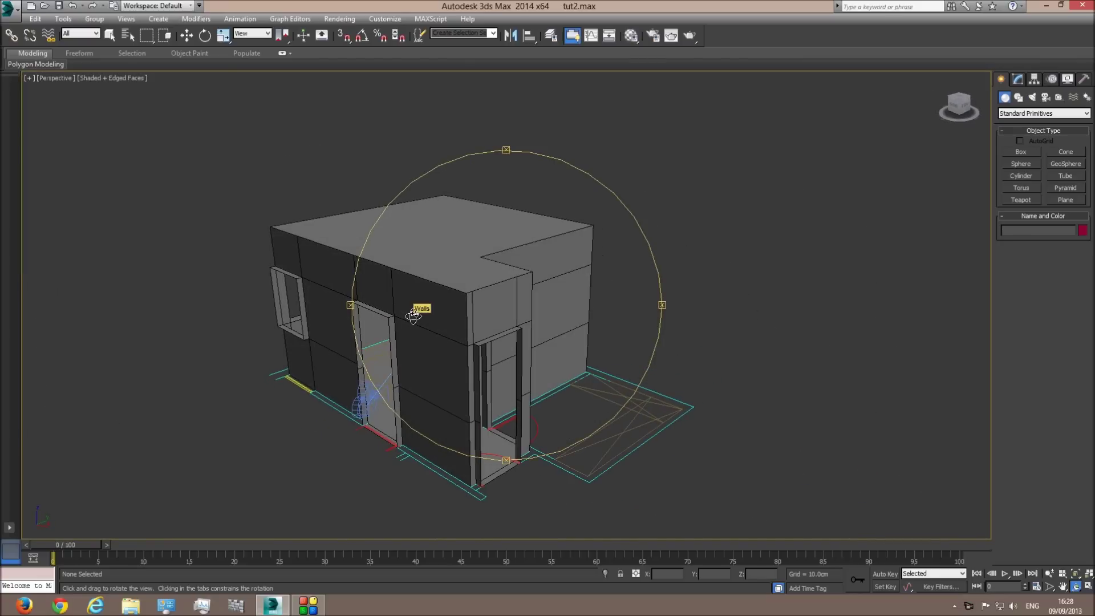
left_click_drag(450, 348, 388, 356)
right_click(279, 381)
left_click(284, 376)
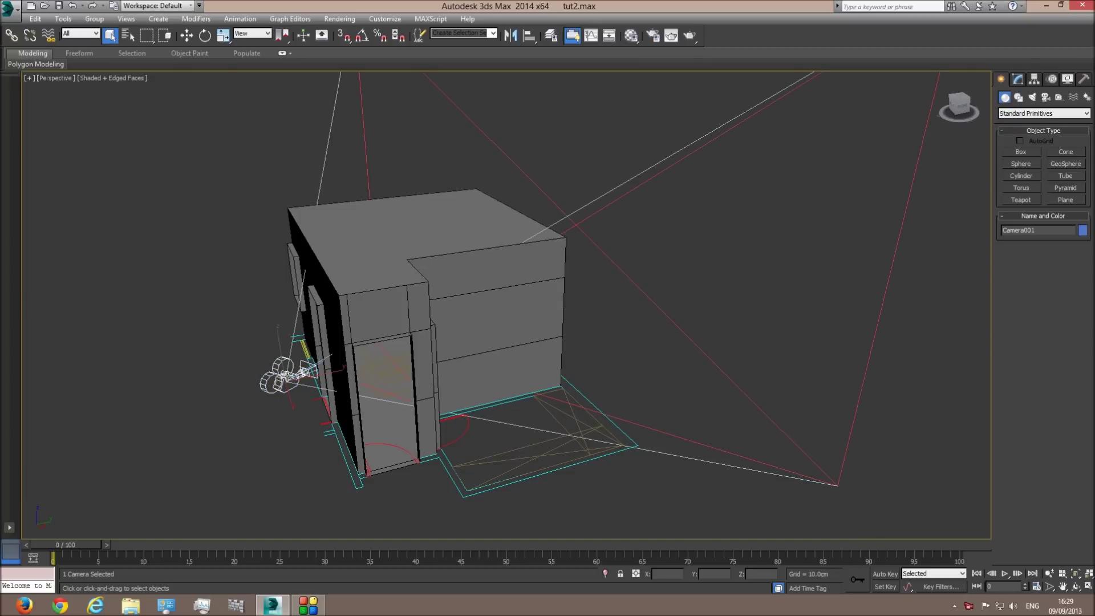
left_click(618, 344)
middle_click_drag(594, 349, 679, 348)
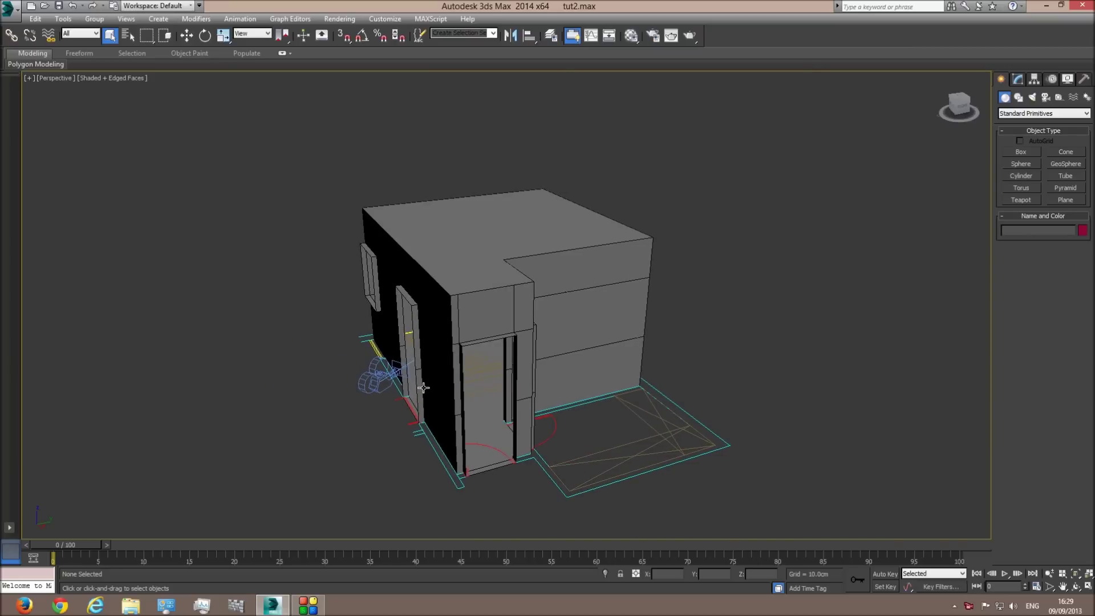
left_click(392, 376)
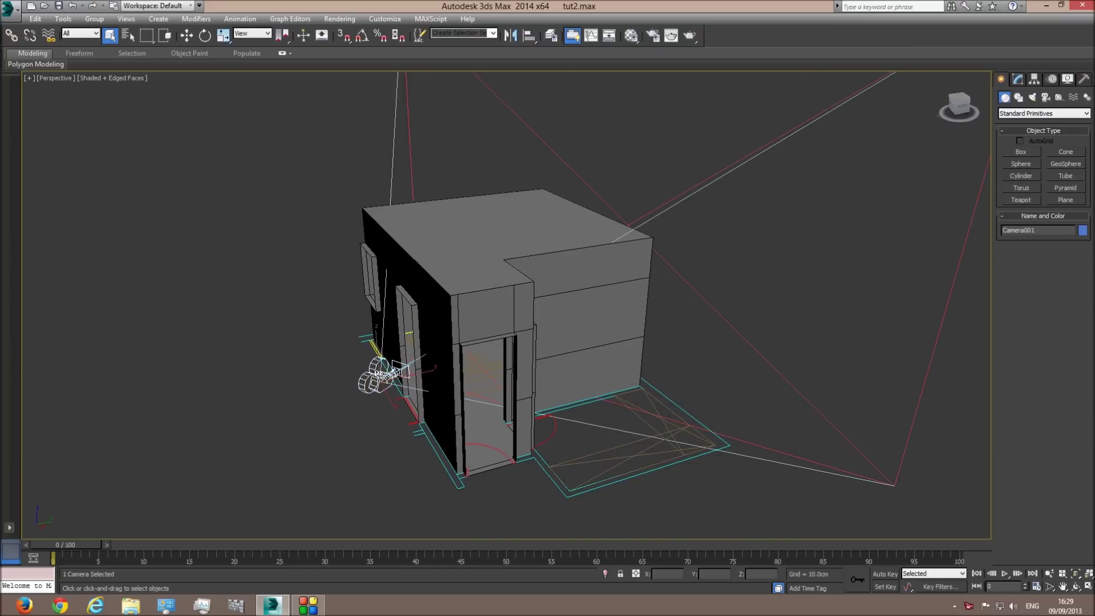
key("c")
left_click(625, 324)
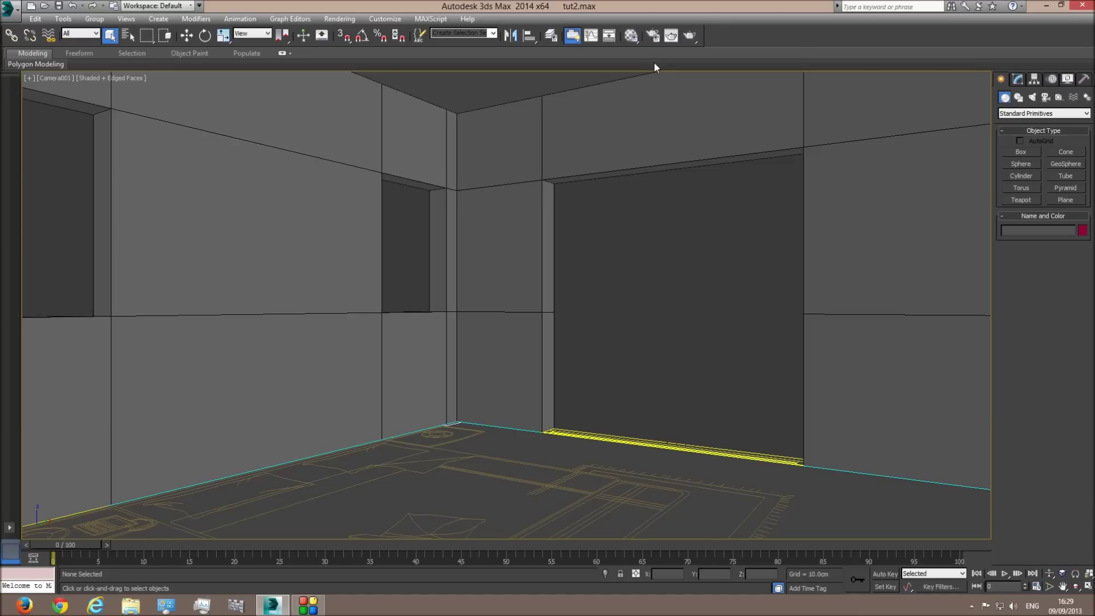
Step: Assign V-Ray Adv 2.40.03 as the production renderer
left_click(654, 39)
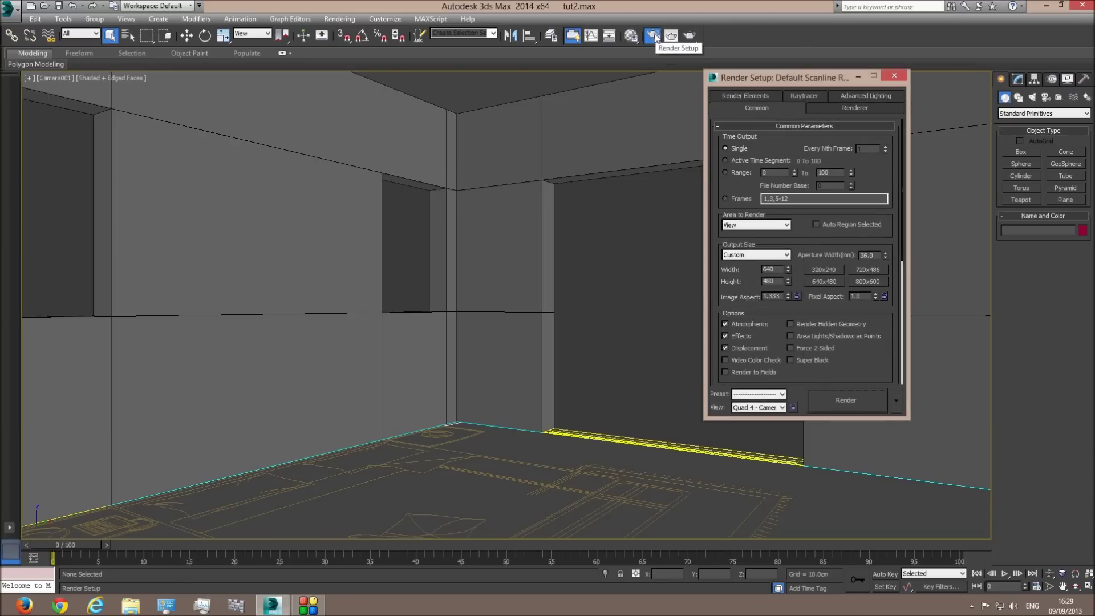
left_click_drag(880, 361, 879, 122)
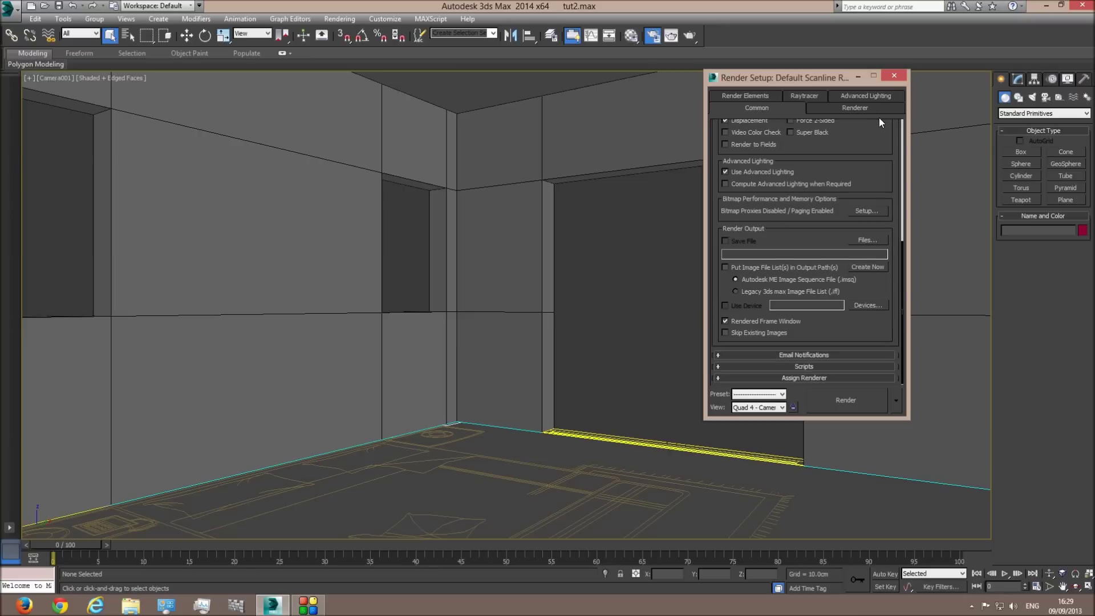
left_click(853, 377)
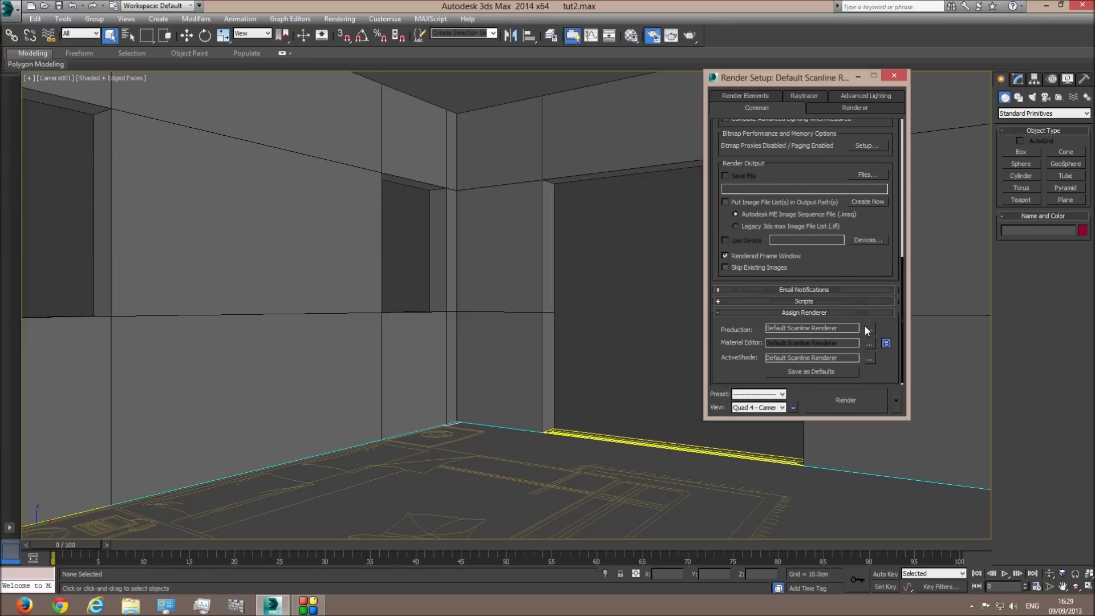
left_click(868, 329)
double_click(761, 198)
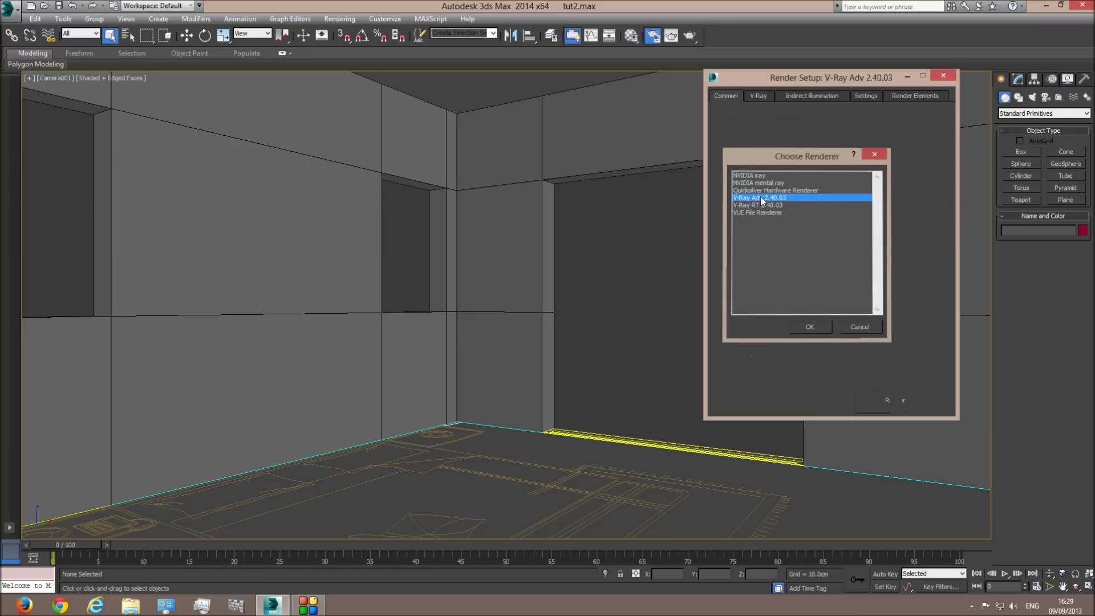
scroll(946, 333, "up", 8)
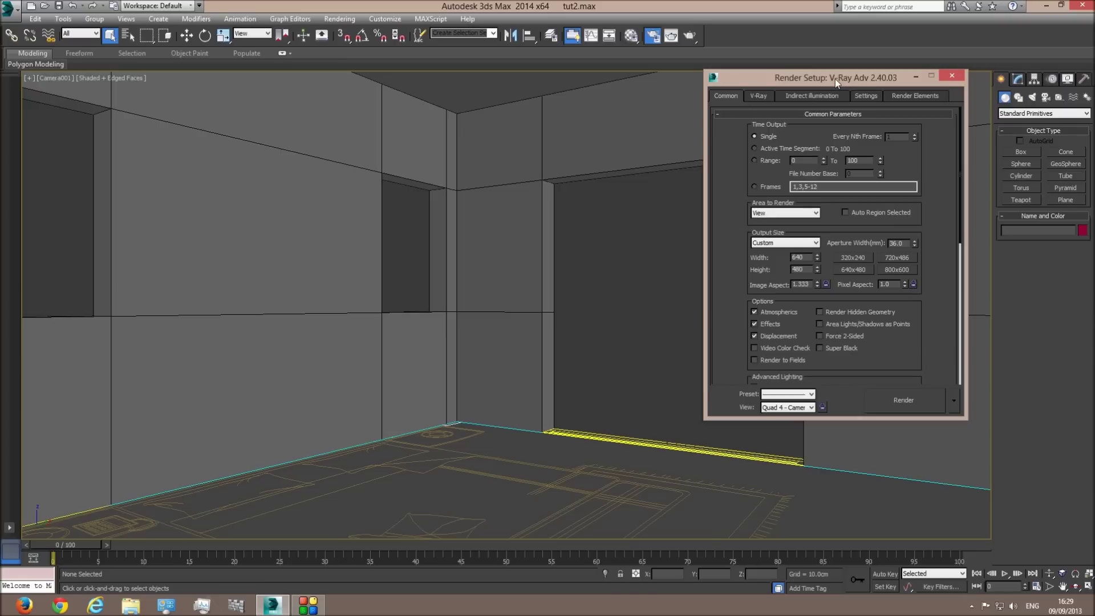
left_click(954, 79)
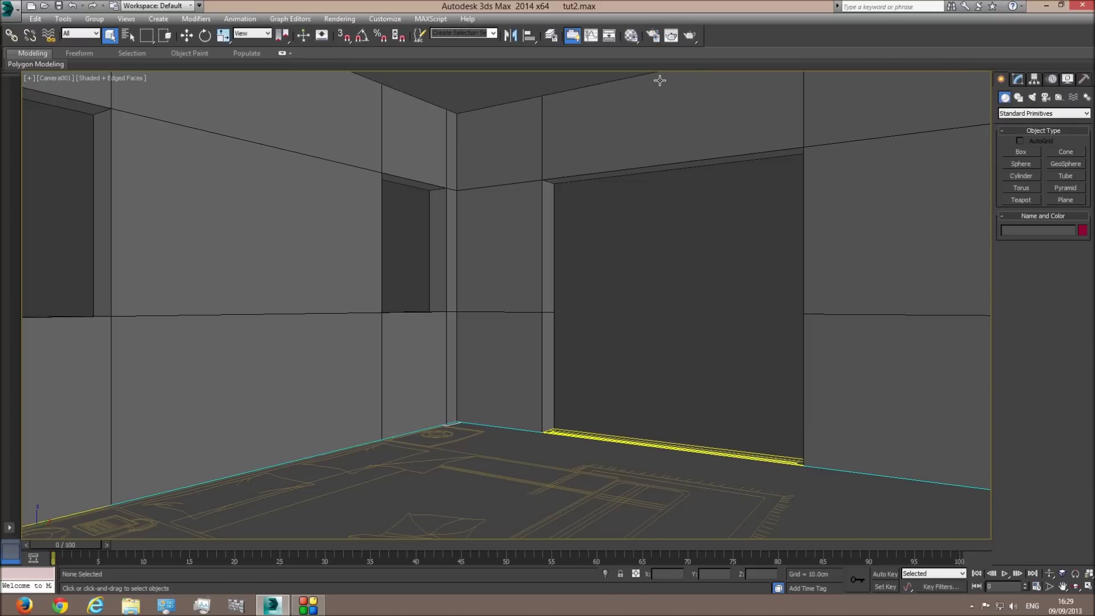
Step: Set the render output size to HDTV (video) with a width of 1000 and show safe frames in the camera view
left_click(653, 36)
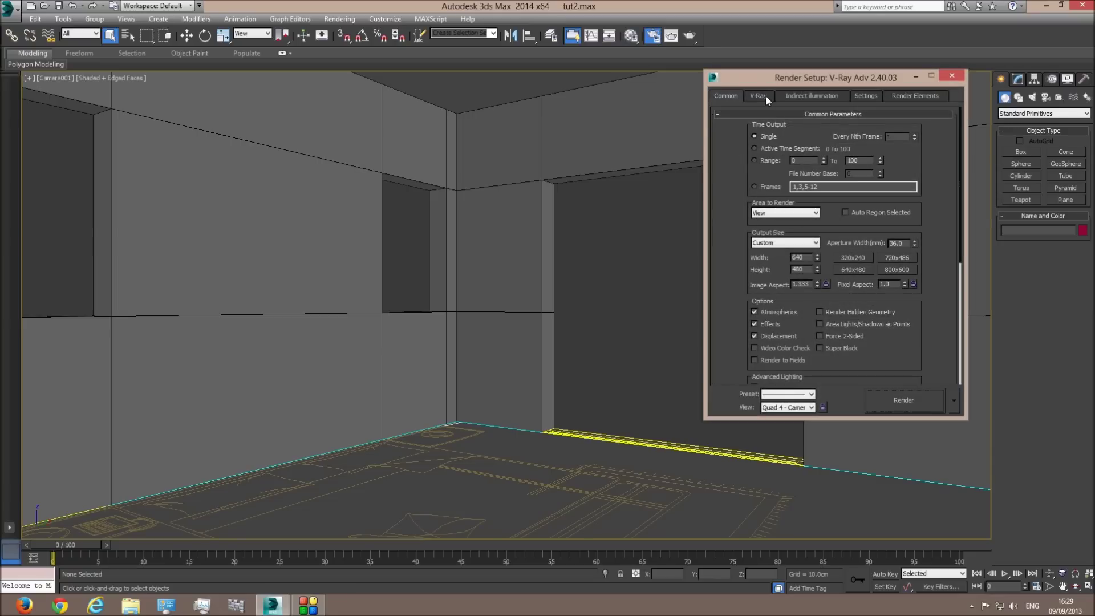
left_click(779, 243)
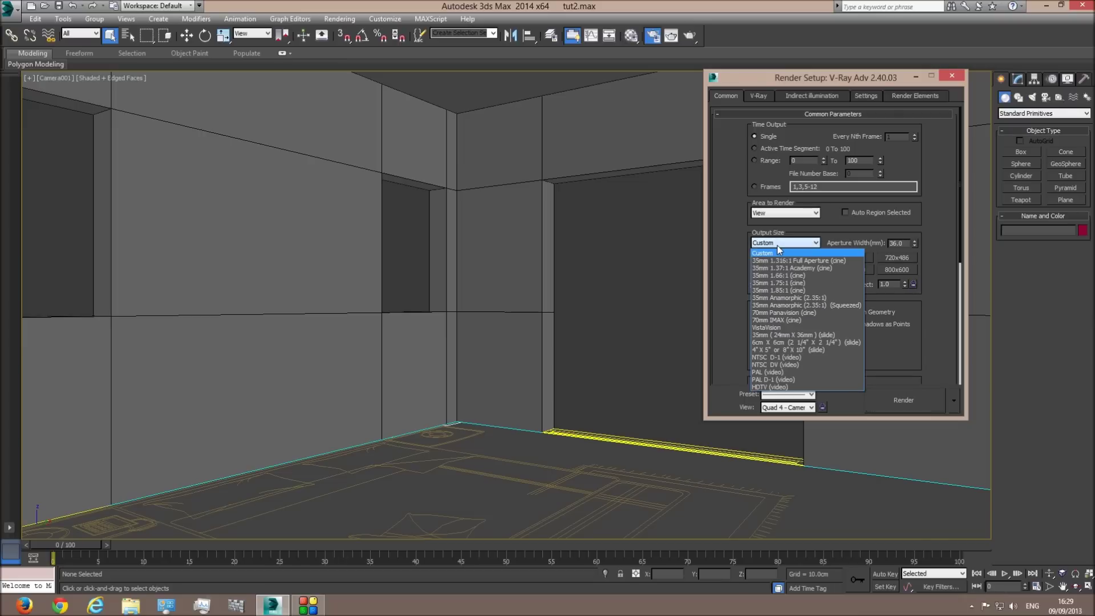
left_click(767, 387)
double_click(810, 258)
type("1000")
key("Return")
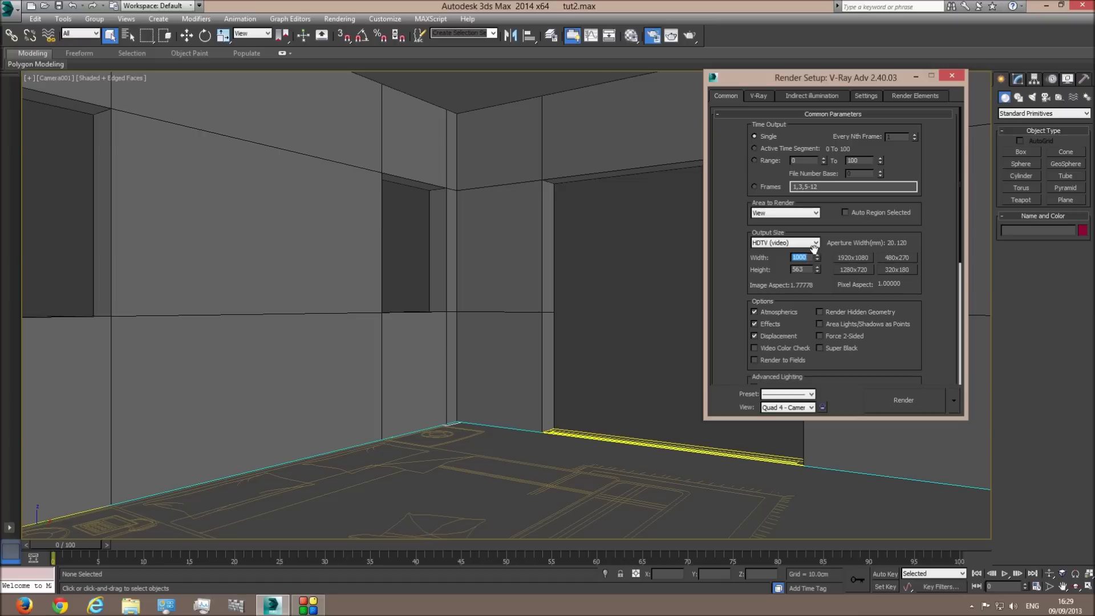
left_click(52, 78)
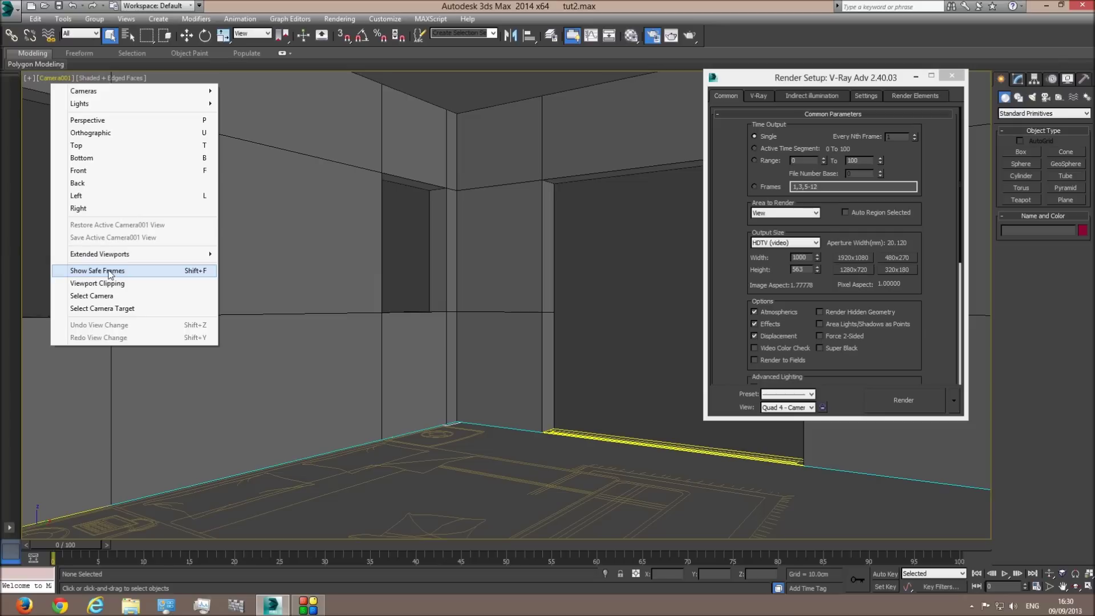
left_click(91, 276)
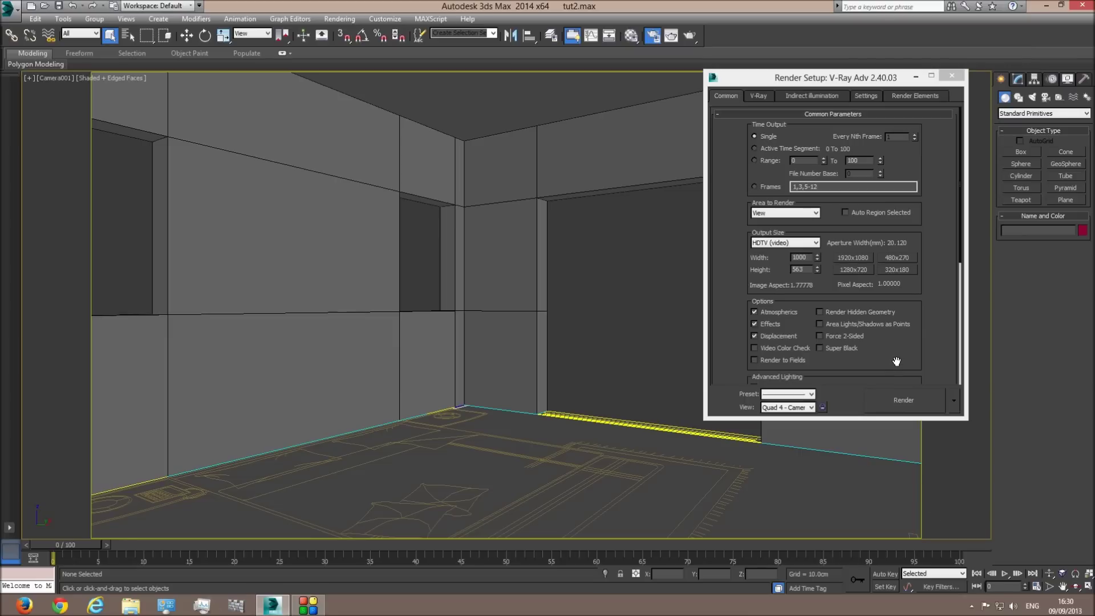
Step: Set the V-Ray antialiasing filter to Catmull-Rom
left_click(764, 97)
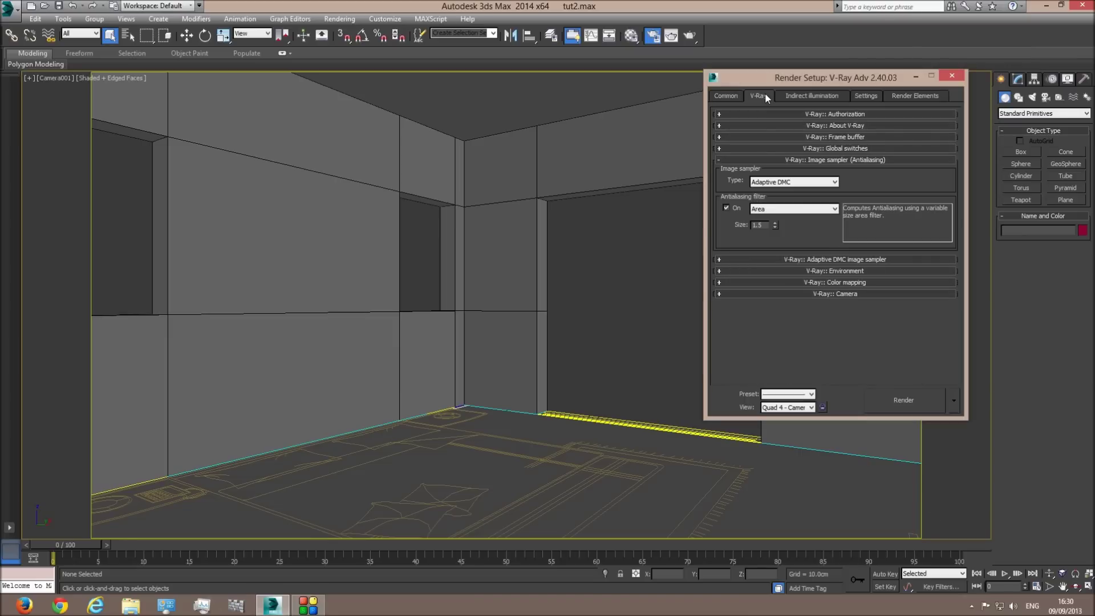
left_click(768, 209)
left_click(773, 234)
Step: Set V-Ray color mapping to Exponential with dark multiplier 0.9, bright multiplier 1.1 and gamma 0.85
left_click(828, 282)
left_click(788, 296)
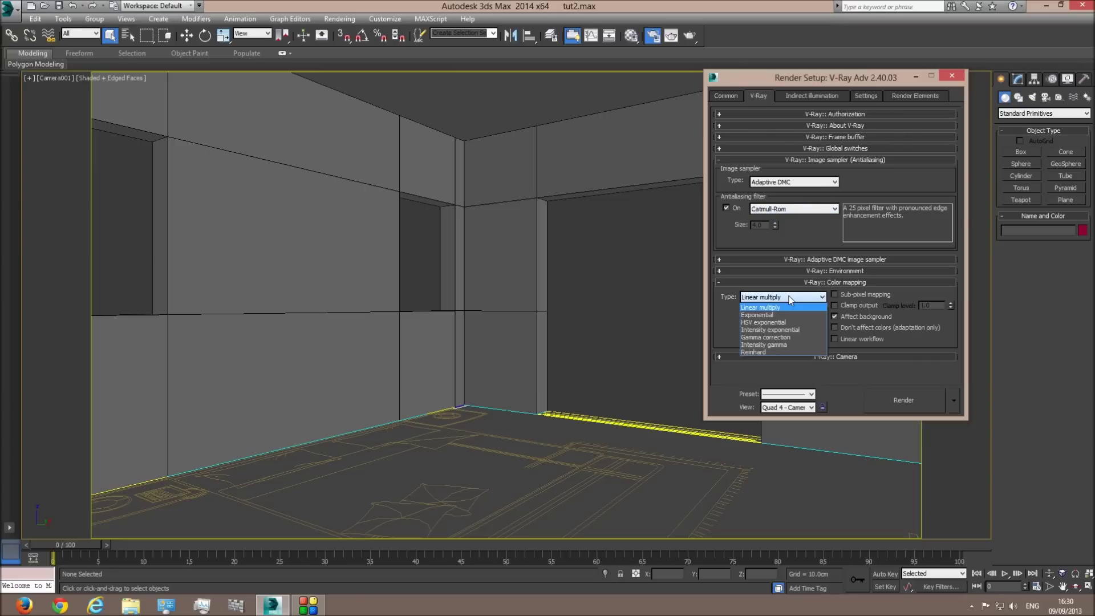
left_click(785, 313)
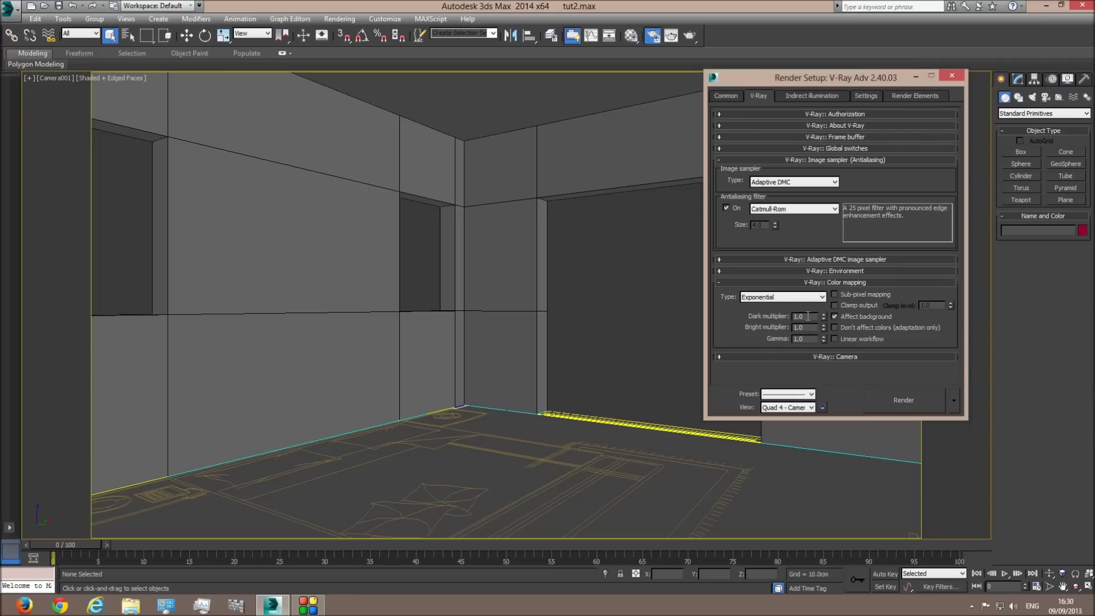
double_click(807, 339)
type("0.85")
key("Return")
double_click(808, 318)
type("0.9")
key("Tab")
type("1.1")
key("Return")
Step: Disable Affect background and enable Clamp output and Sub-pixel mapping in the color mapping settings
left_click(835, 317)
left_click(835, 306)
left_click(835, 295)
Step: Enable V-Ray indirect illumination and set the secondary bounces GI engine to Light cache
left_click(801, 97)
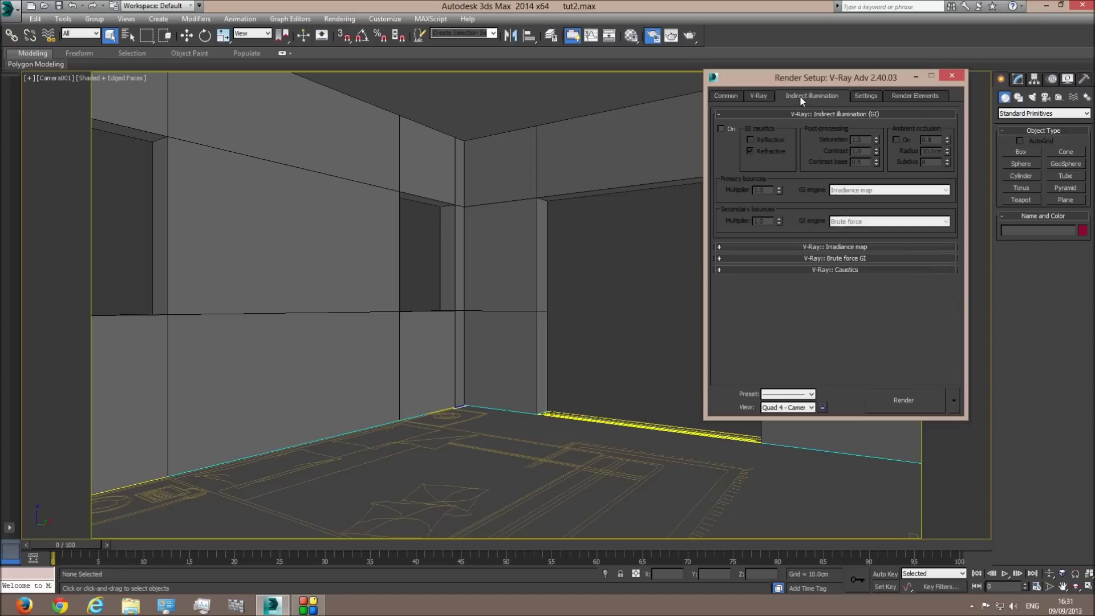
left_click(721, 129)
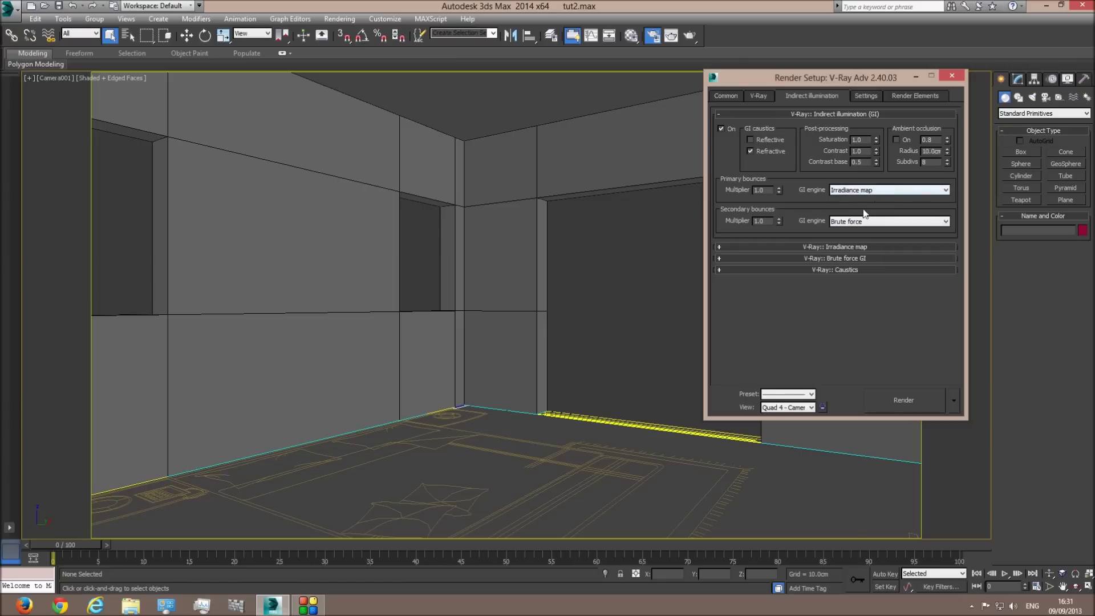
left_click(849, 222)
left_click(861, 255)
Step: Set the irradiance map preset to Very low and enable Show calc. phase for it
left_click(840, 247)
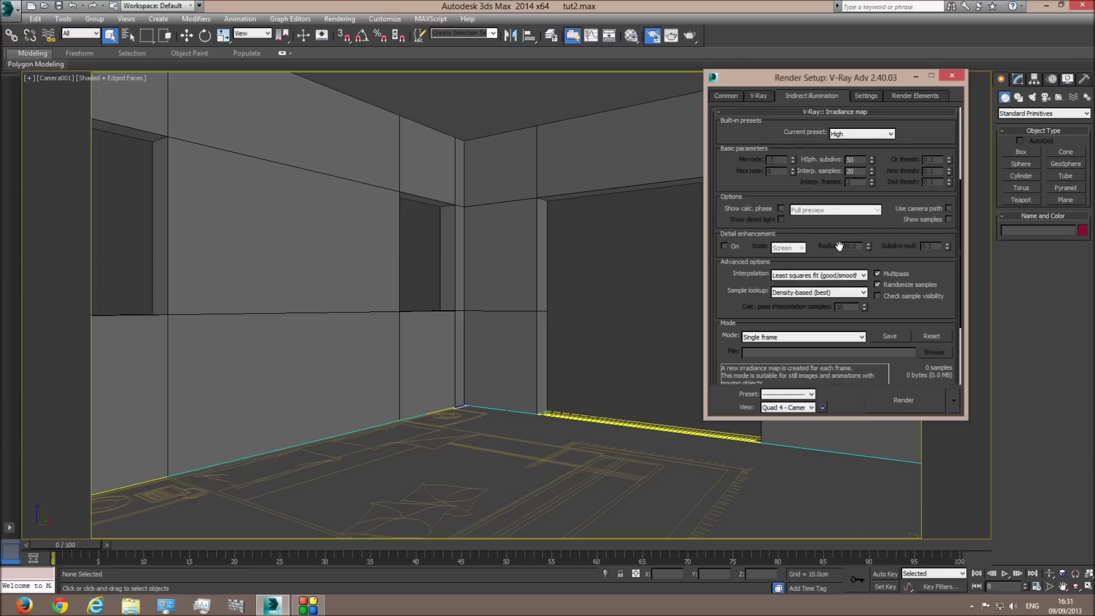
left_click(844, 136)
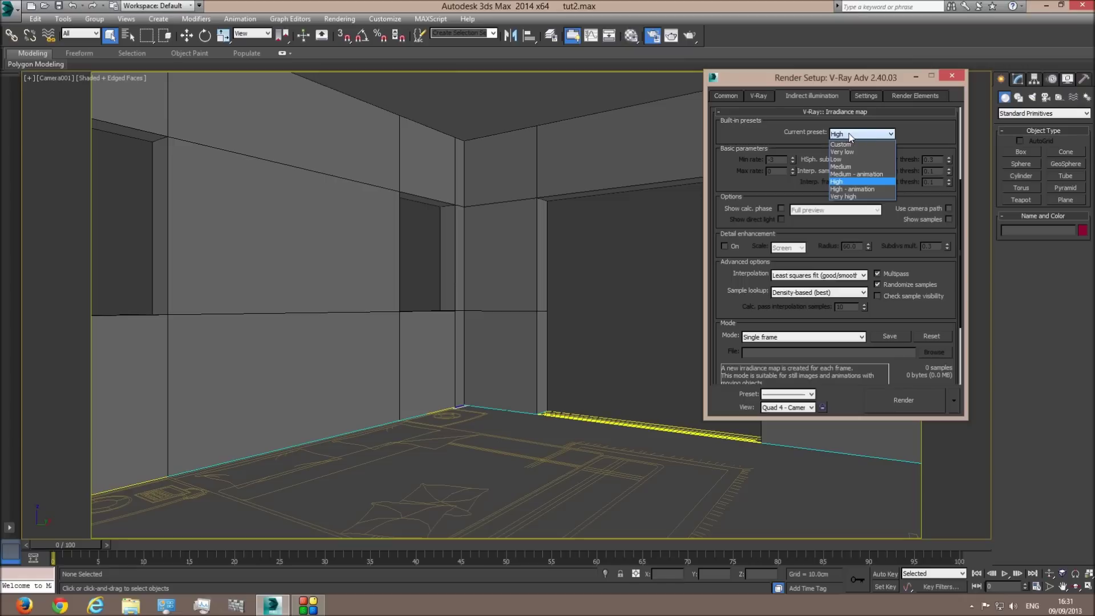
left_click(848, 152)
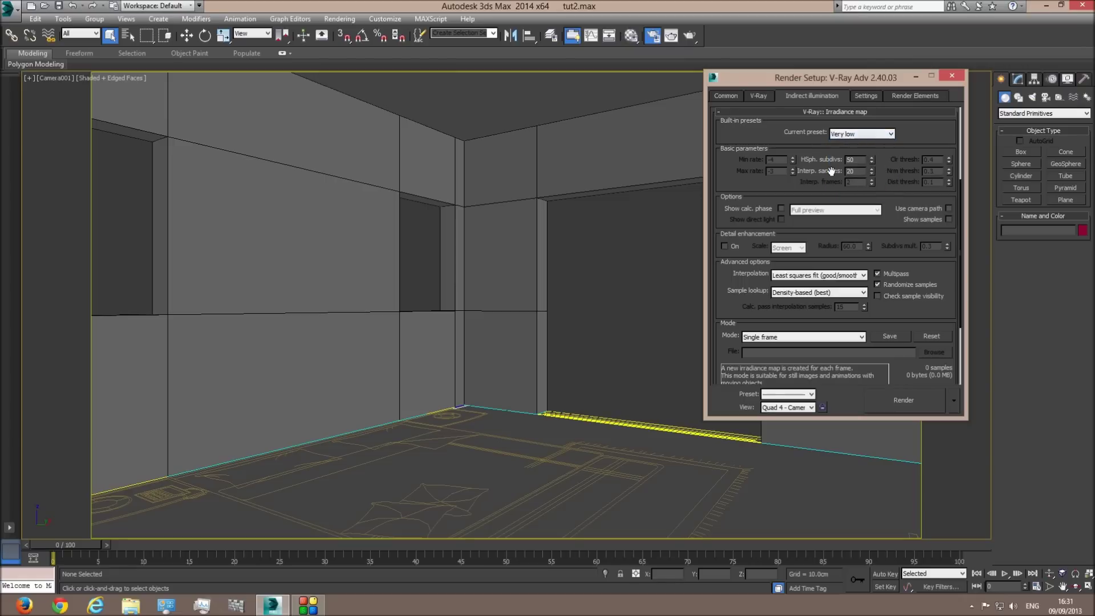
left_click(780, 208)
Step: Set the light cache subdivs to 800 and enable its Show calc. phase and Use light cache for glossy rays options
left_click_drag(837, 222, 833, 89)
left_click(839, 367)
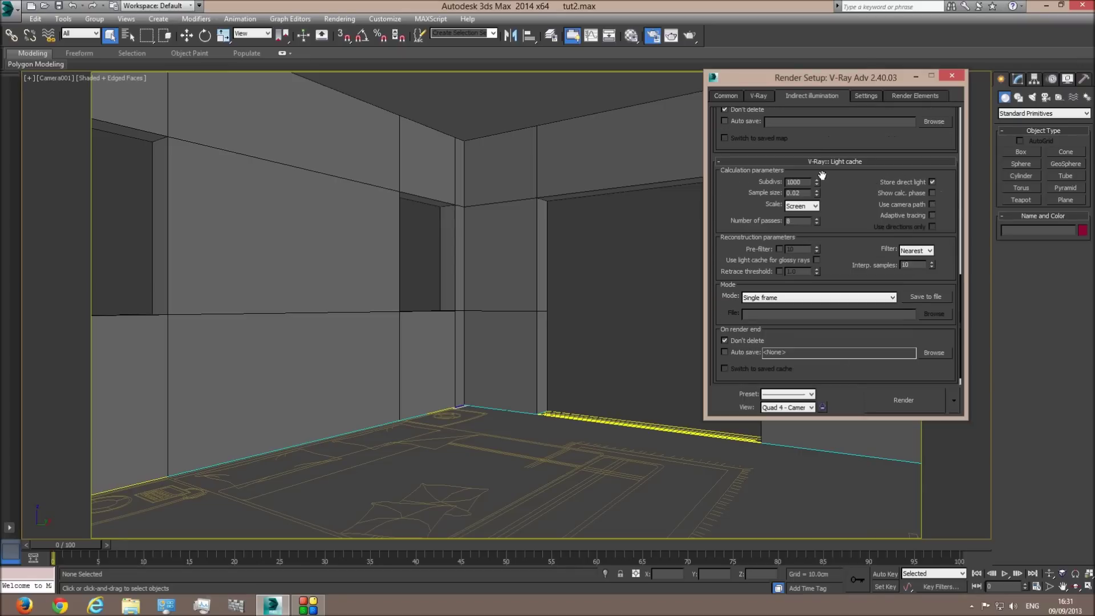
double_click(803, 182)
type("800")
key("Return")
left_click(816, 260)
Step: Test-render the Camera001 view and close the rendered frame and the V-Ray messages
scroll(918, 222, "up", 5)
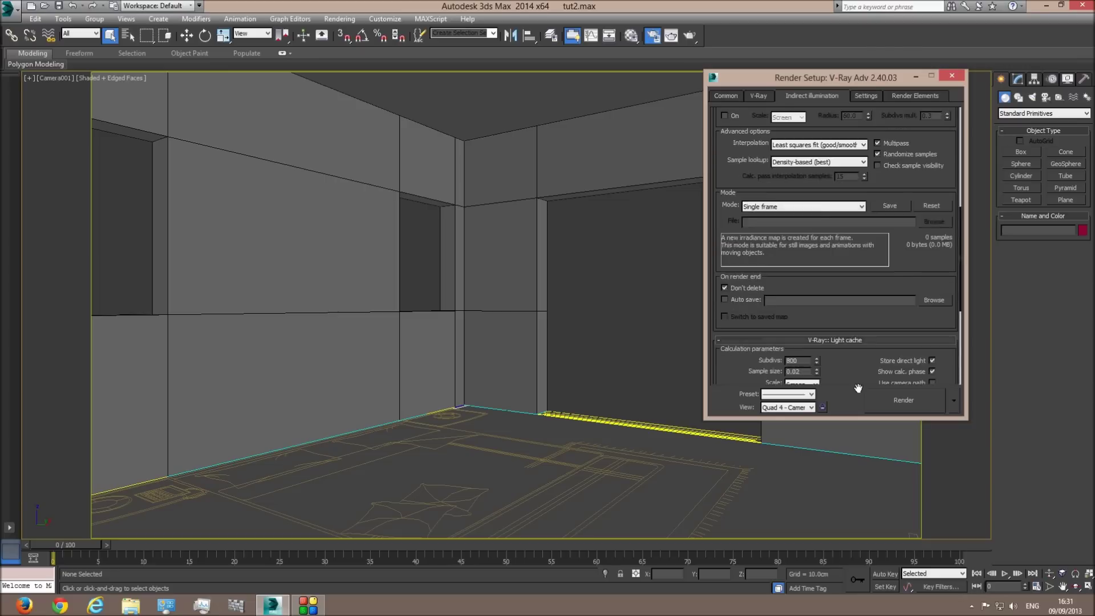
scroll(934, 181, "up", 5)
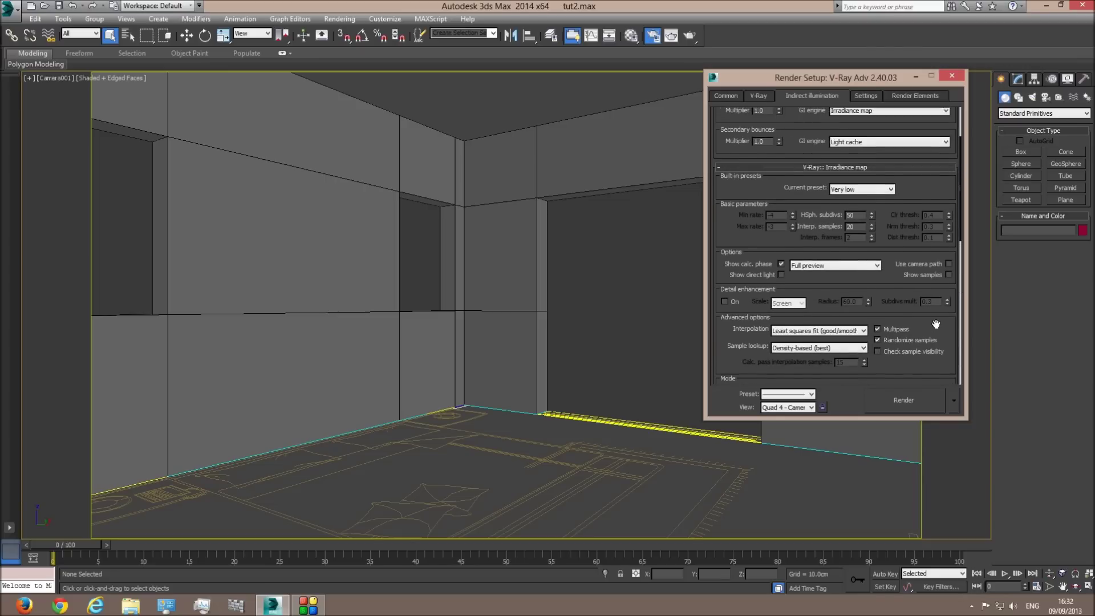
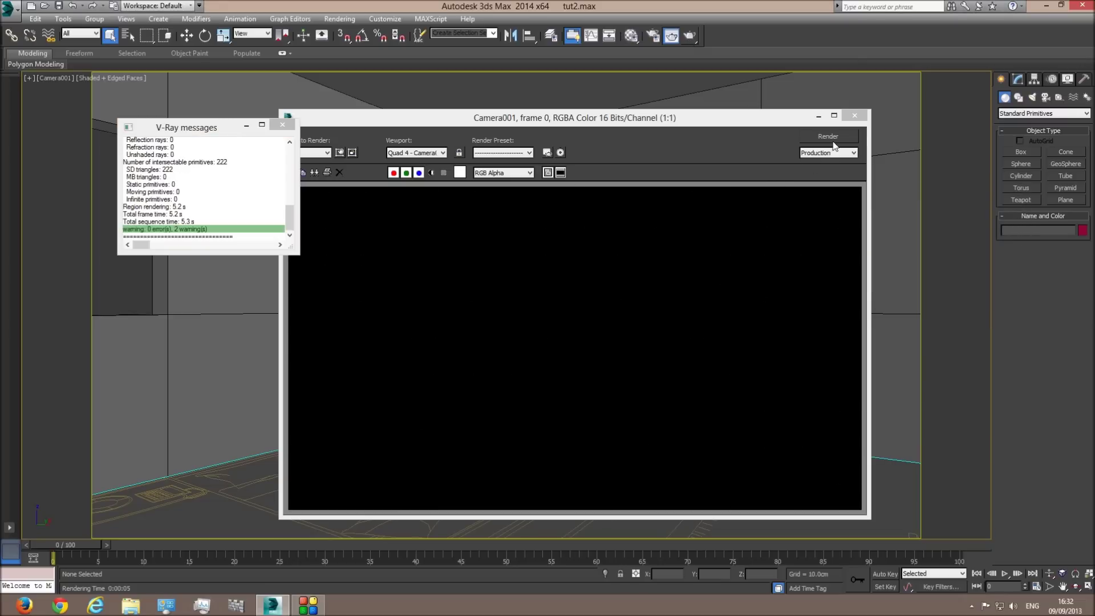
left_click(854, 117)
left_click(282, 124)
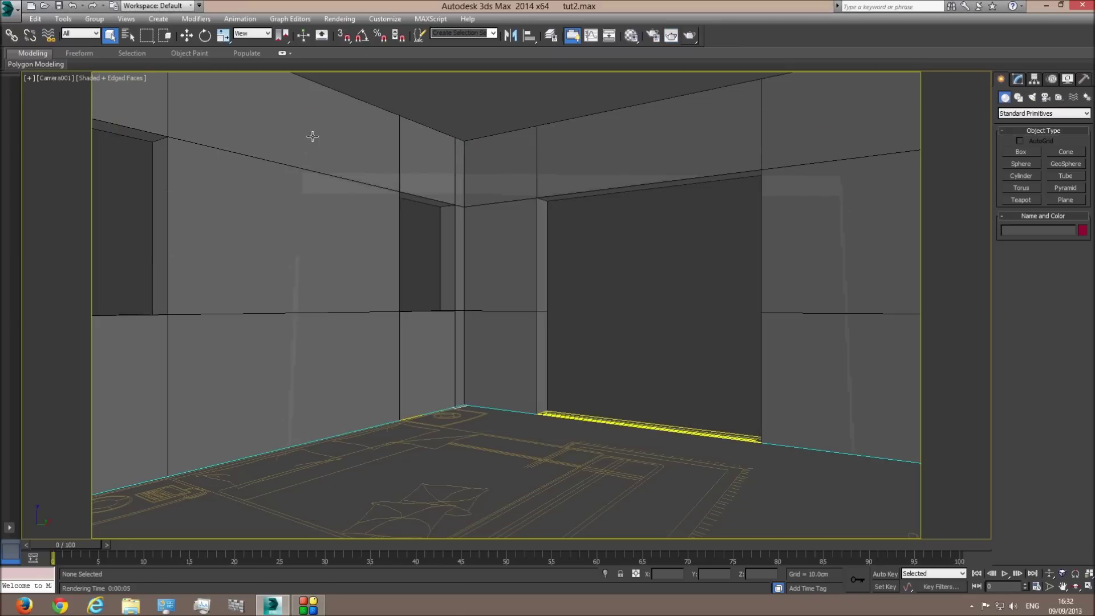
Step: Create a VRaySun in the top view, placed far outside the house and targeted at it, without adding a VRaySky environment map
key("p")
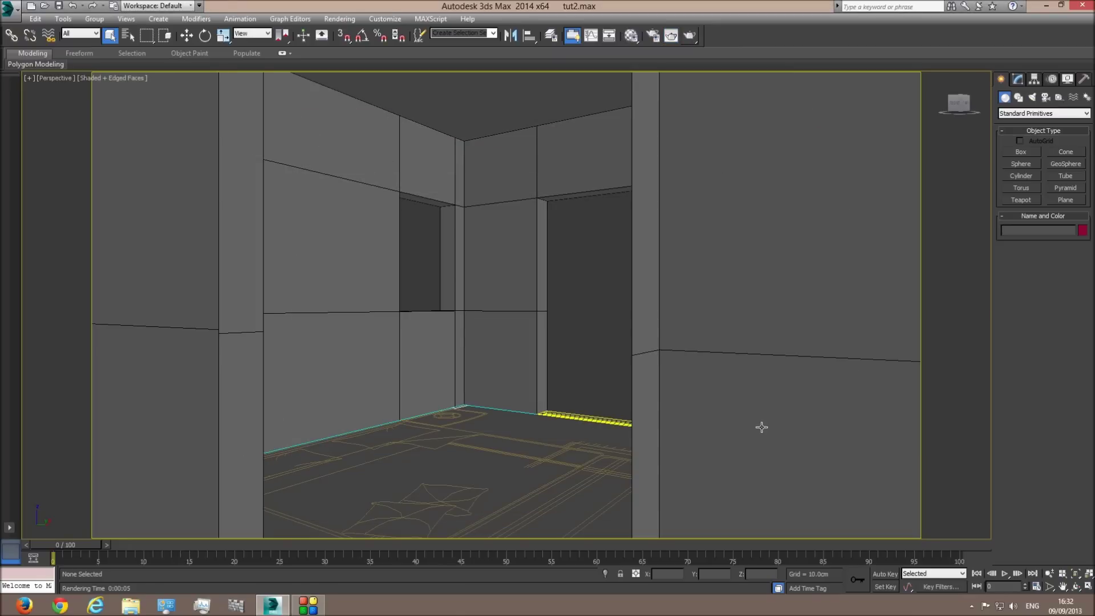
left_click(1075, 586)
left_click_drag(595, 349, 662, 349)
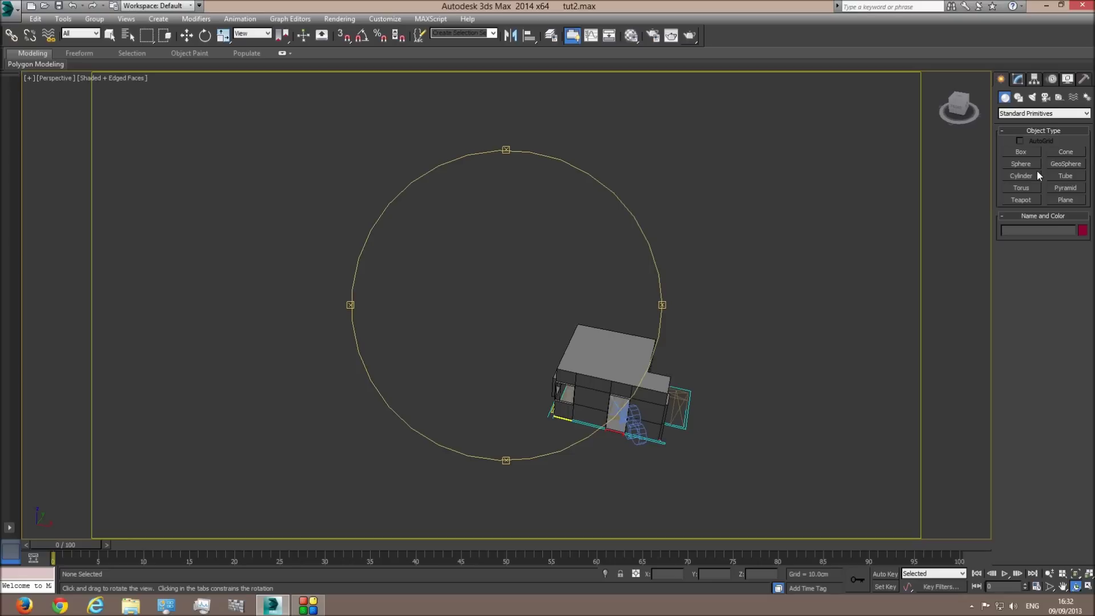
left_click(1035, 101)
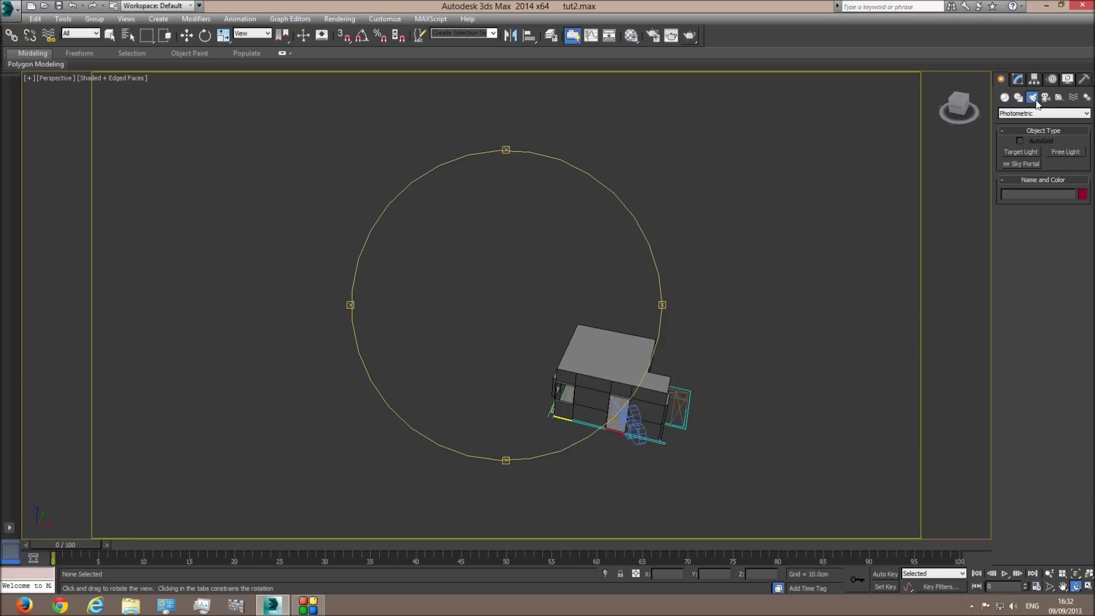
left_click(1035, 113)
left_click(1020, 138)
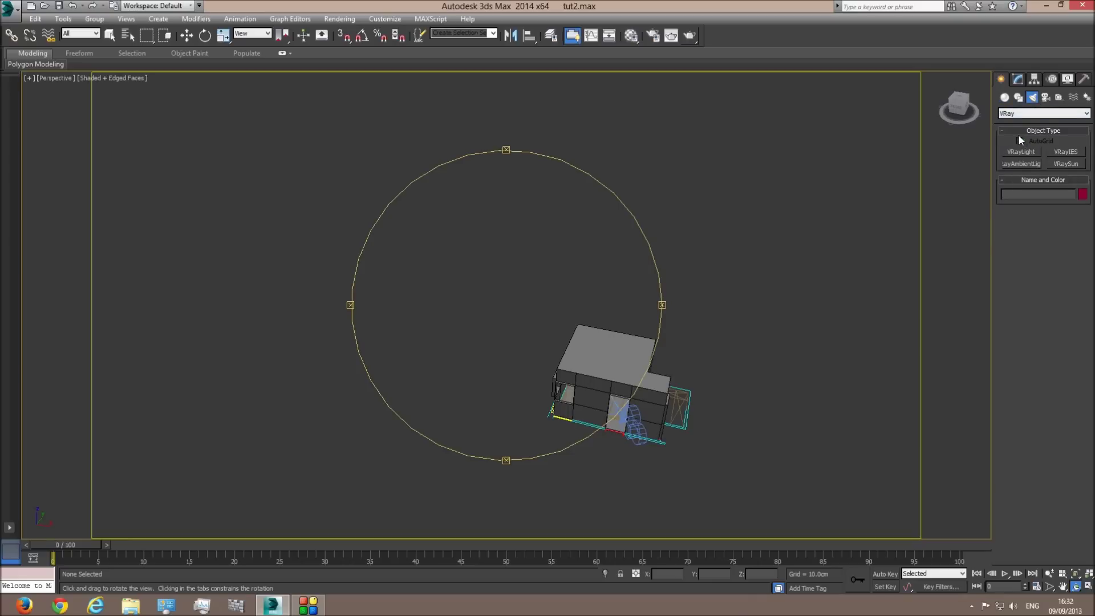
left_click(1064, 165)
key("t")
key("F3")
scroll(551, 324, "down", 15)
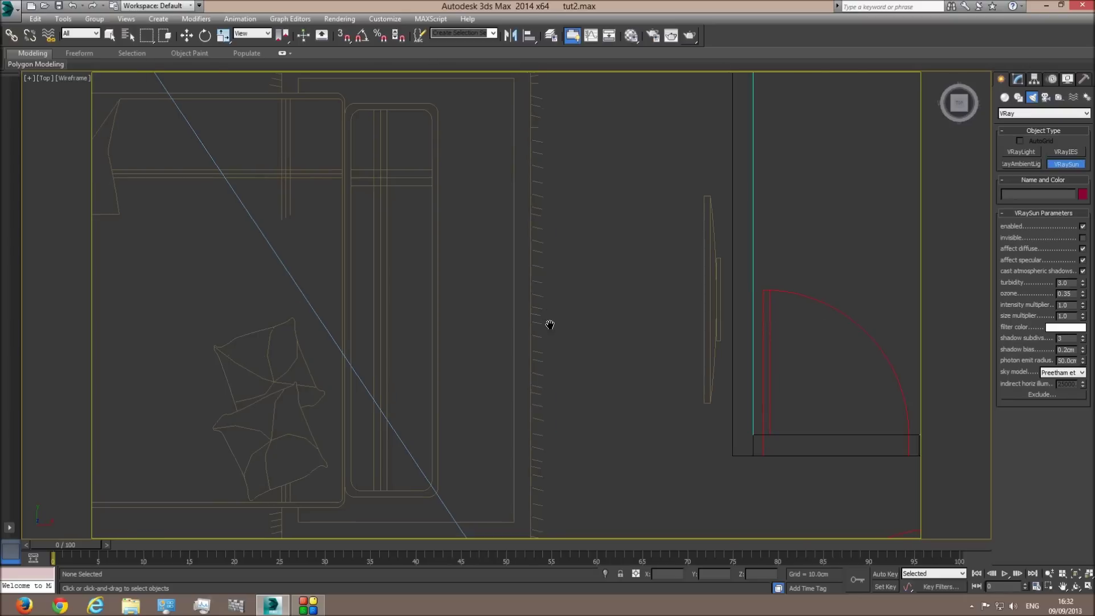
left_click_drag(386, 202, 562, 361)
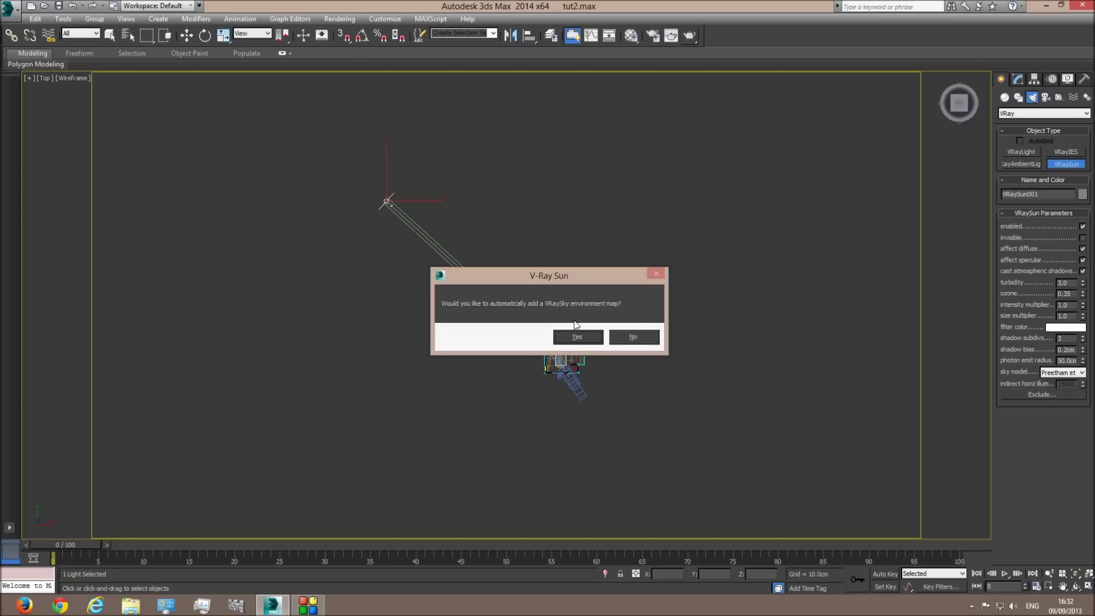
left_click(632, 337)
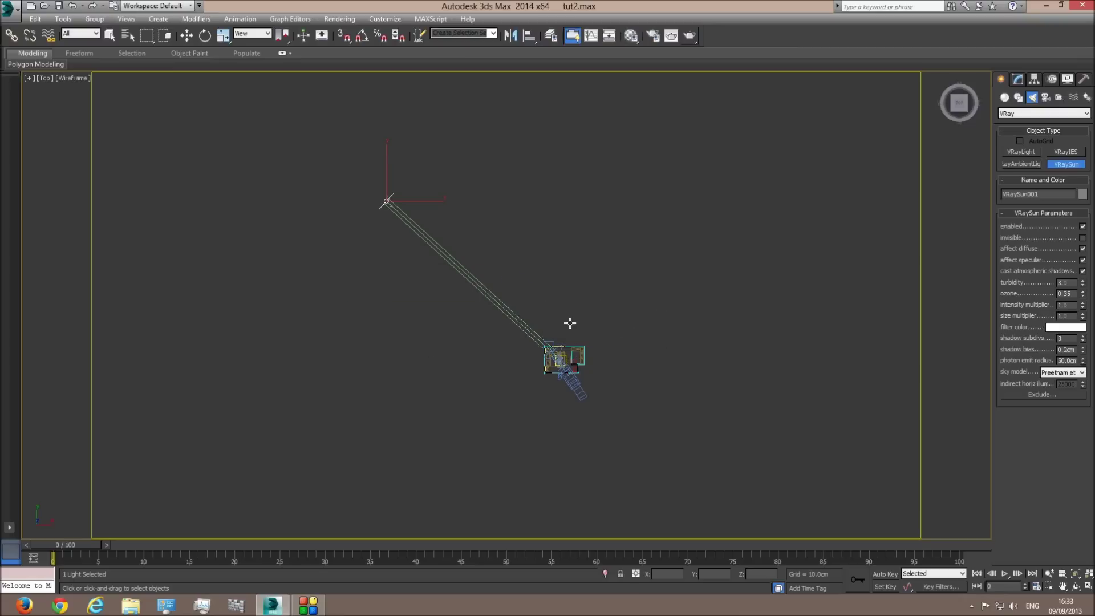
Step: Raise the sun high above the house and shift it slightly, to about X -2379, Y 2307, Z 4334 cm
key("f")
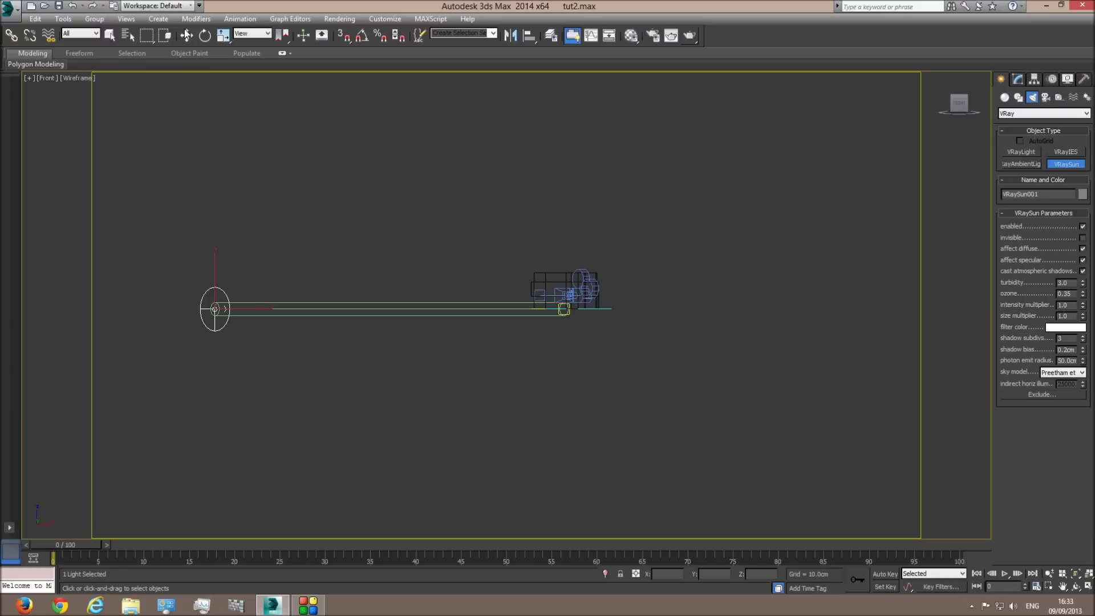
left_click(187, 35)
scroll(256, 311, "down", 4)
left_click_drag(261, 279, 270, 89)
key("t")
left_click_drag(400, 182, 423, 191)
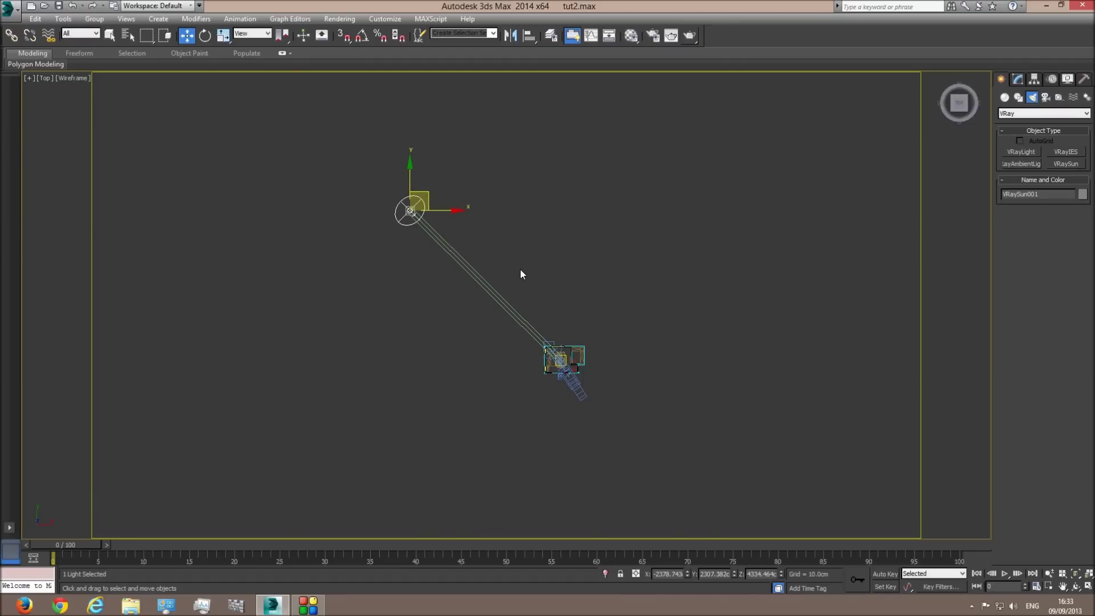
Step: Test-render the shaded Camera001 view with the sun light, and close the rendered frame and the V-Ray messages
key("c")
key("F3")
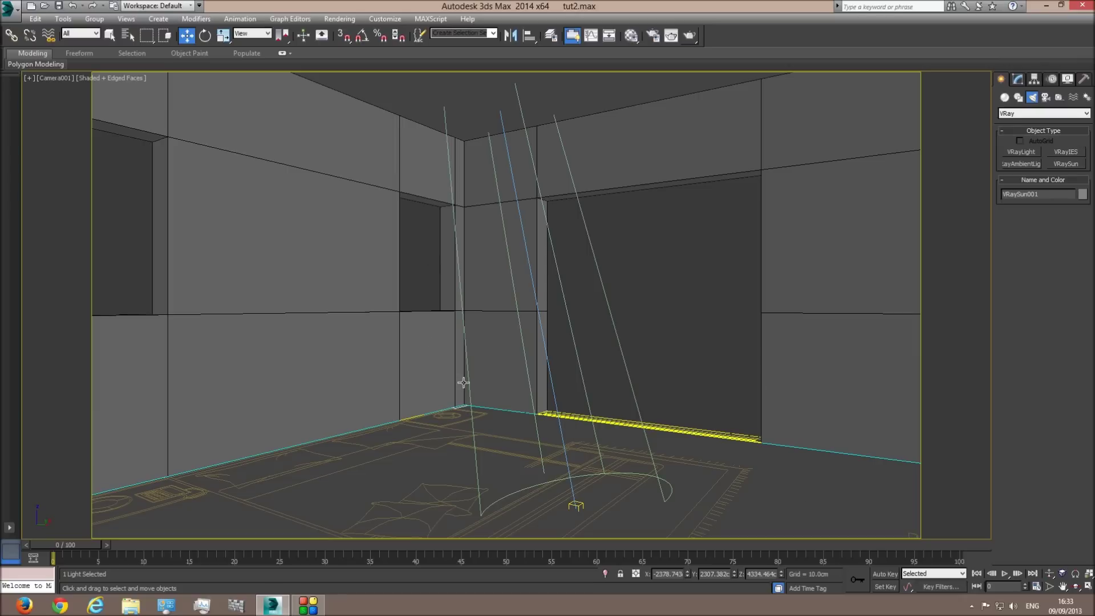
left_click(111, 39)
left_click(692, 39)
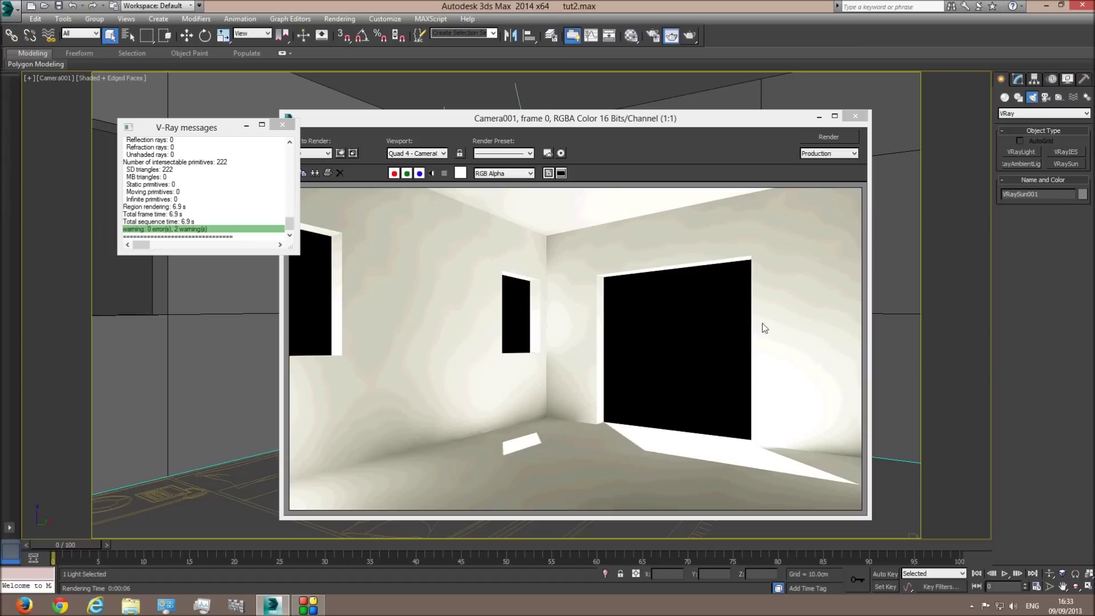
left_click(854, 117)
left_click(283, 125)
Step: Set the VRaySun's intensity multiplier to 0.05 and deselect the light
key("p")
scroll(654, 290, "down", 15)
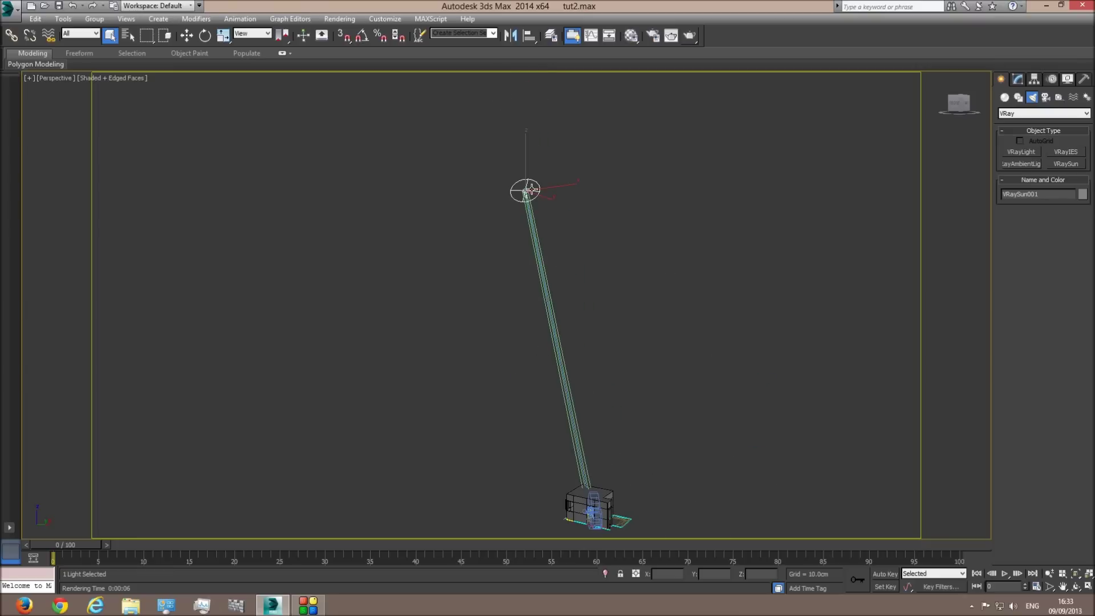
left_click(1018, 80)
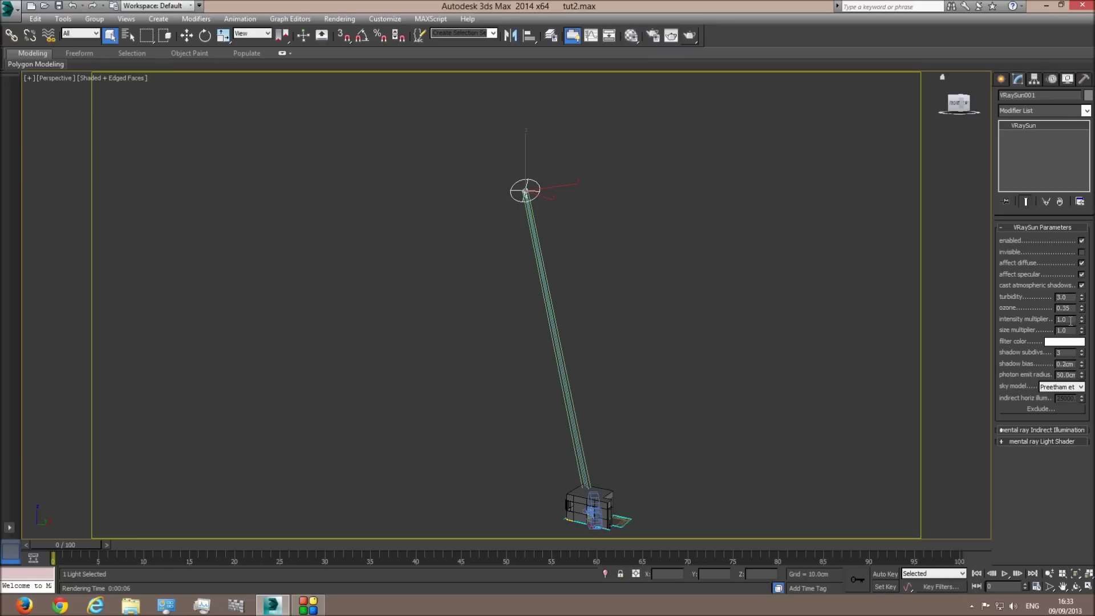
scroll(537, 477, "up", 5)
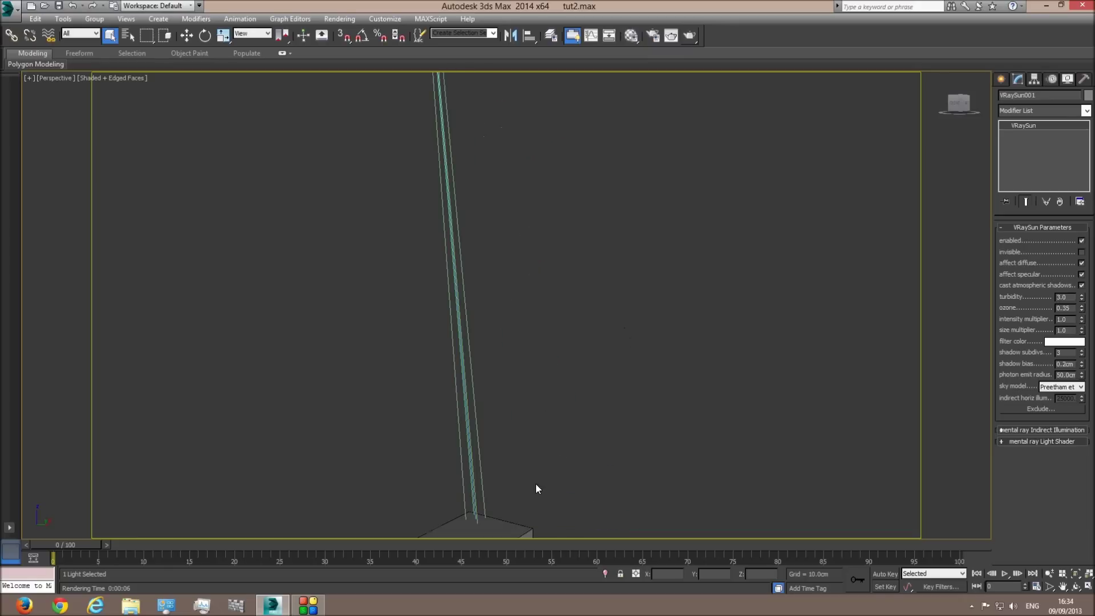
middle_click_drag(538, 477, 473, 282)
scroll(473, 282, "up", 2)
left_click(395, 356)
middle_click_drag(525, 237, 567, 259)
scroll(621, 301, "down", 2)
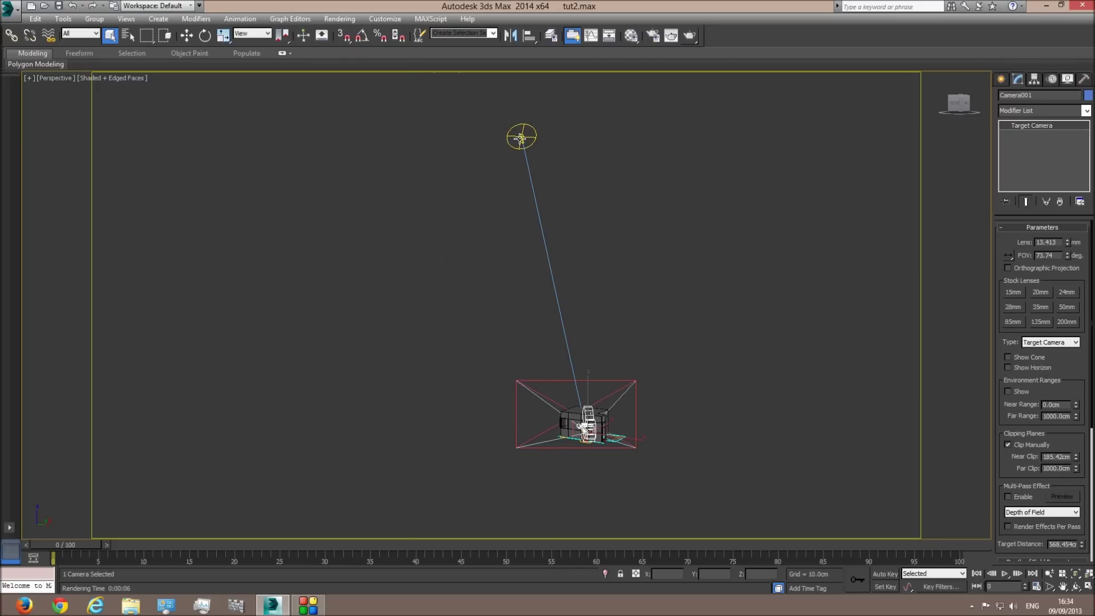
left_click(520, 138)
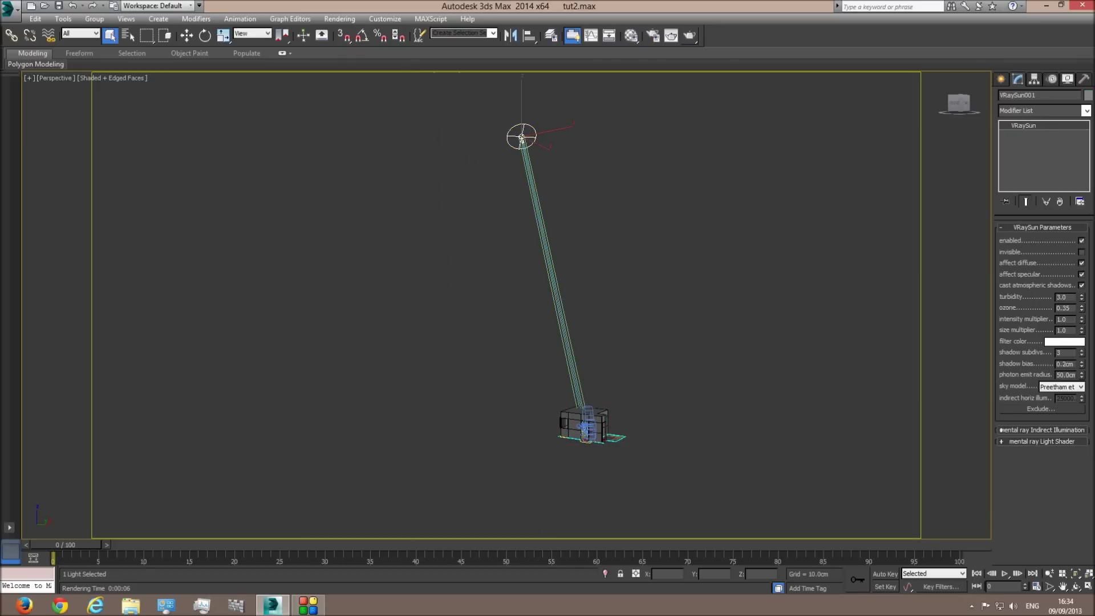
double_click(1063, 319)
type("0.")
key("Return")
left_click(718, 291)
Step: Render Camera001 again to judge the reduced sunlight, and close the render and message windows
key("c")
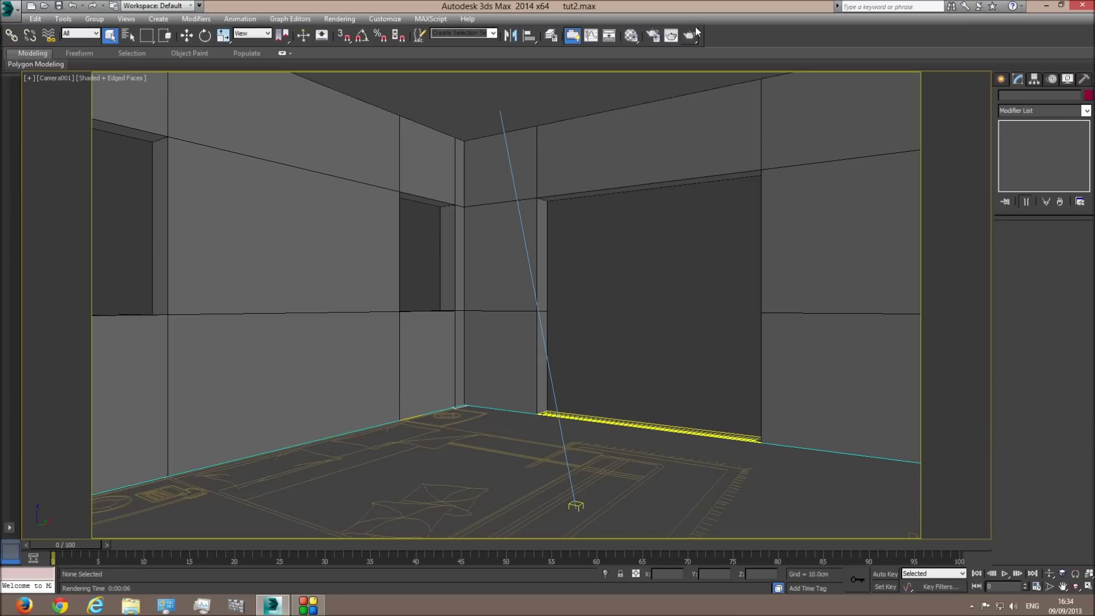
left_click(672, 36)
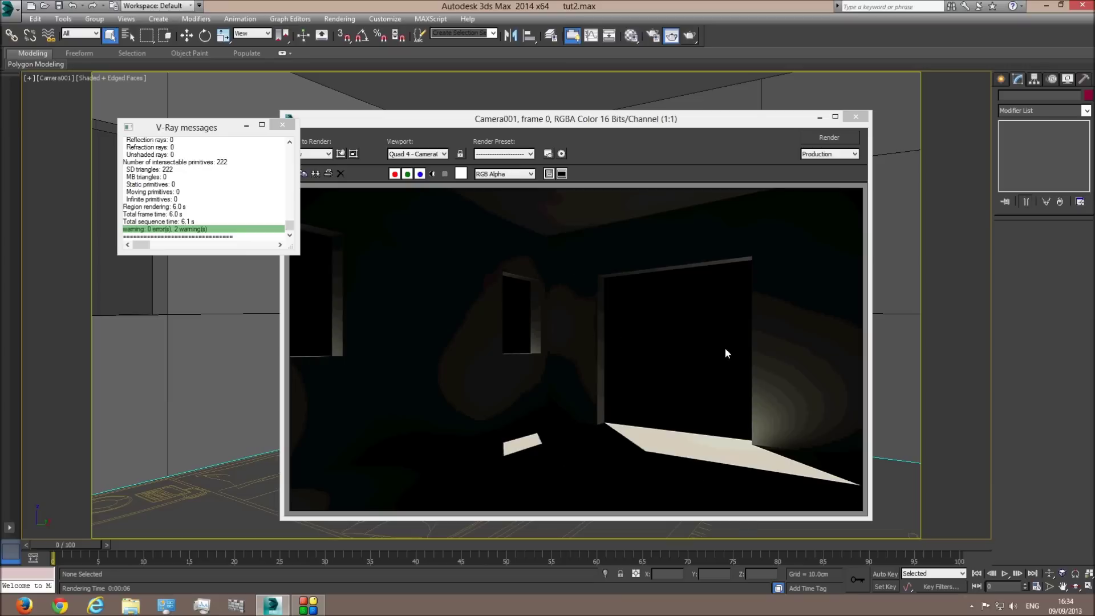
left_click(855, 118)
left_click(292, 165)
left_click(283, 124)
Step: Reselect the sun in the perspective view to check its intensity multiplier, and deselect it
key("p")
scroll(545, 242, "down", 10)
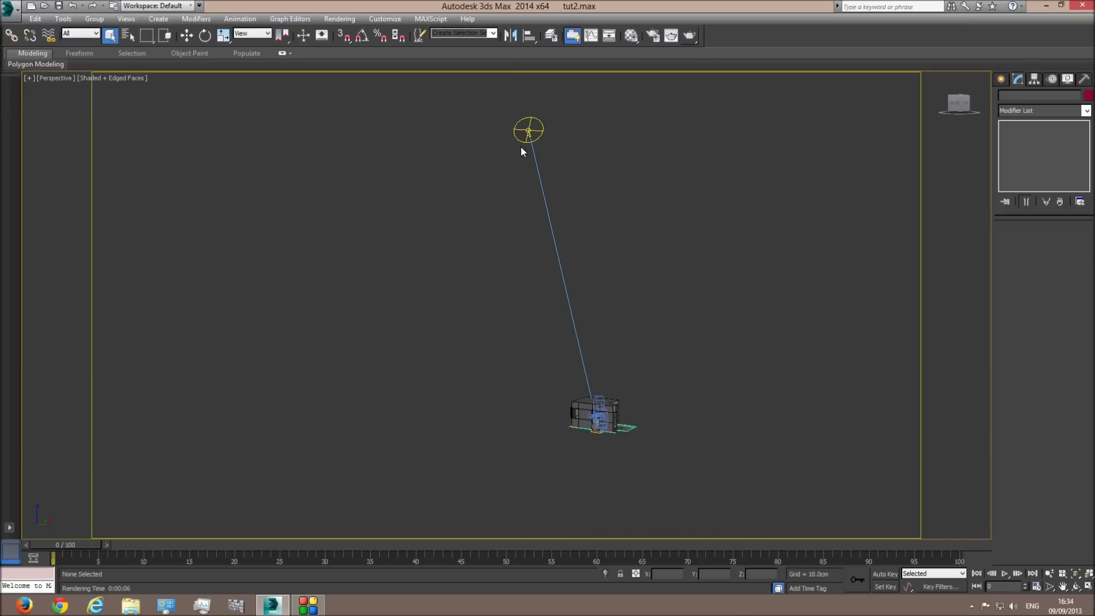
left_click(527, 131)
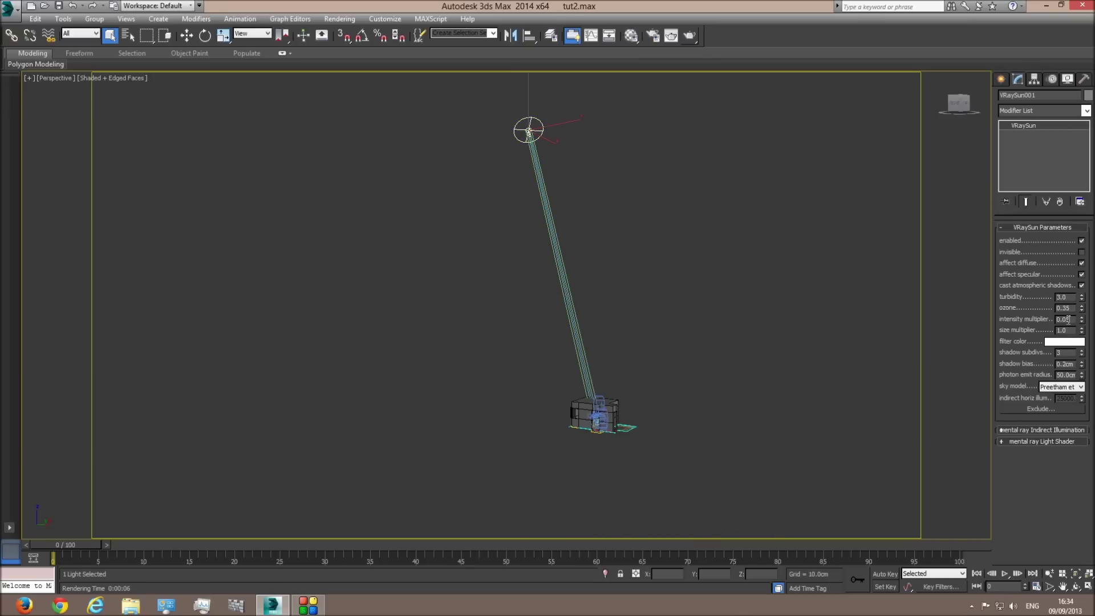
left_click(724, 331)
Step: Create a Dome-type VRayLight beside the house in the top view
key("t")
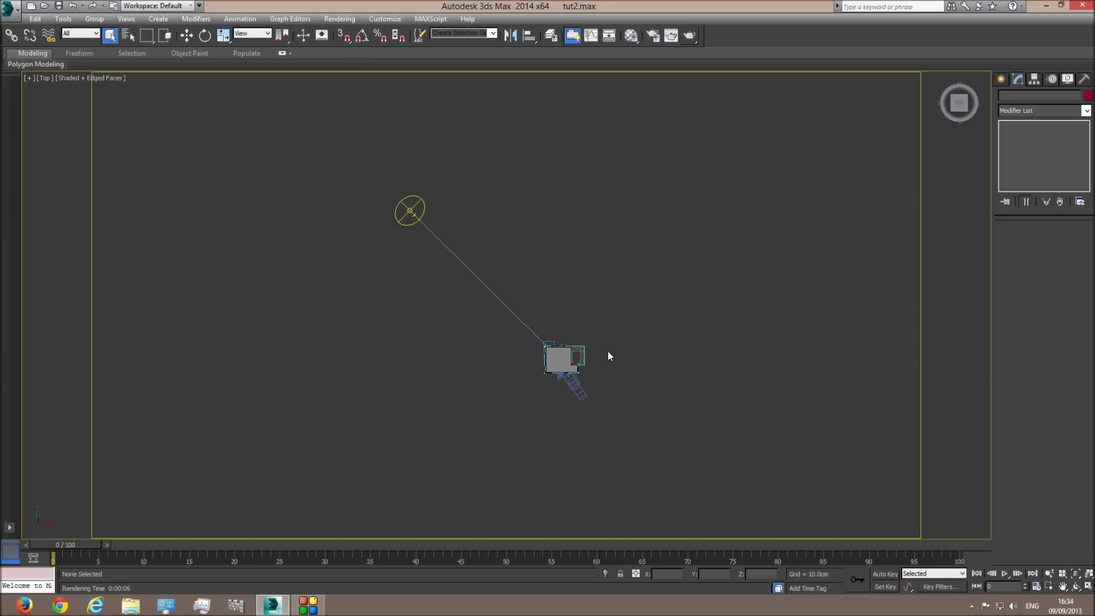
left_click(1001, 80)
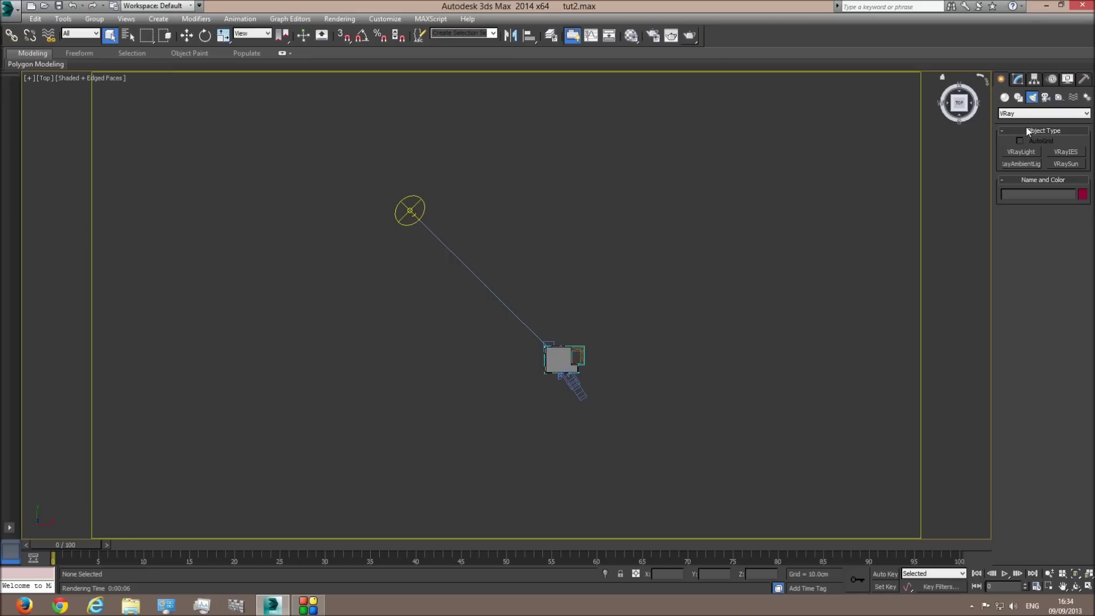
left_click(1010, 154)
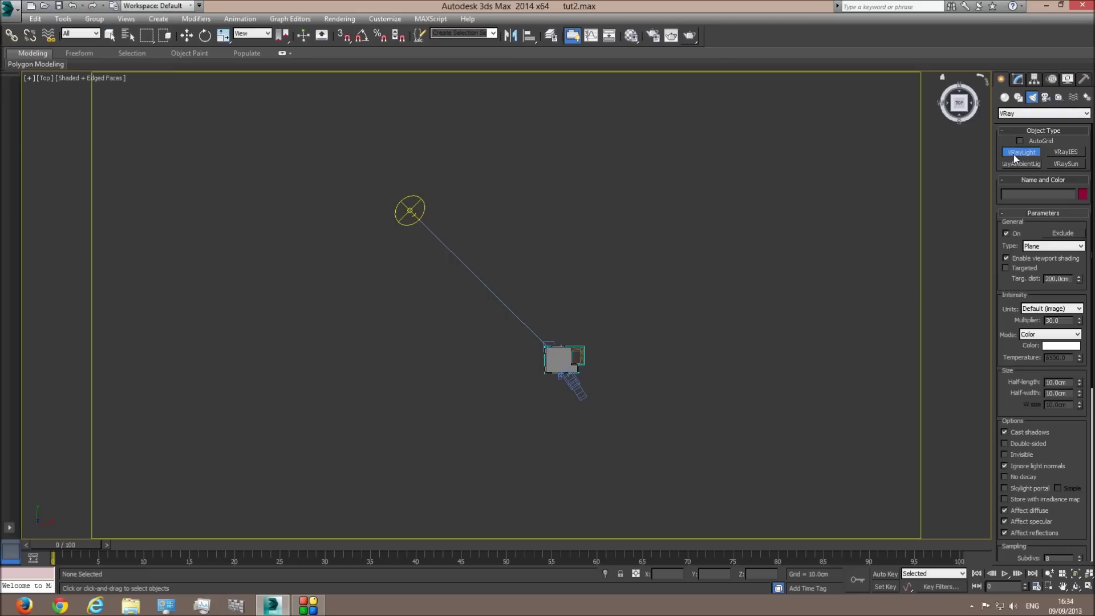
left_click(1037, 246)
left_click(1038, 264)
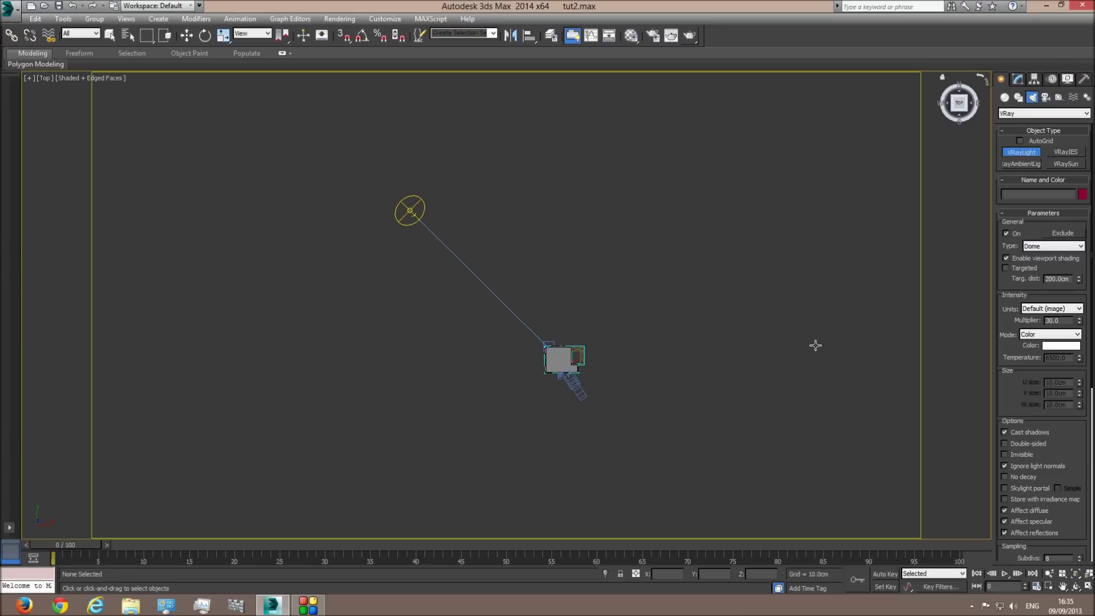
left_click(682, 309)
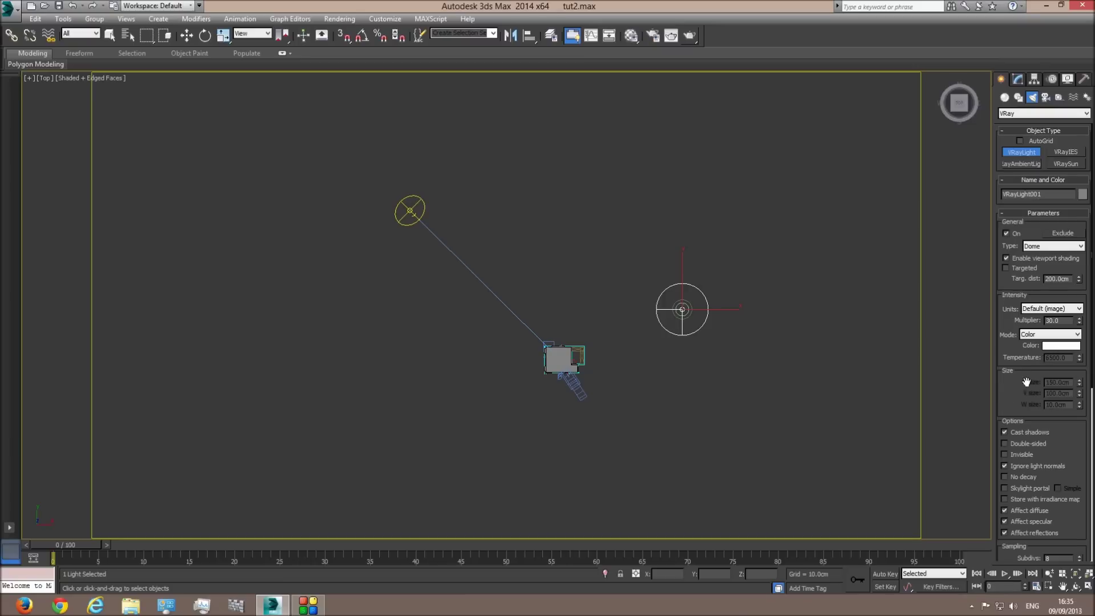
Step: Set the dome light's multiplier to 5 from the camera view, leaving its color white
scroll(1012, 394, "down", 4)
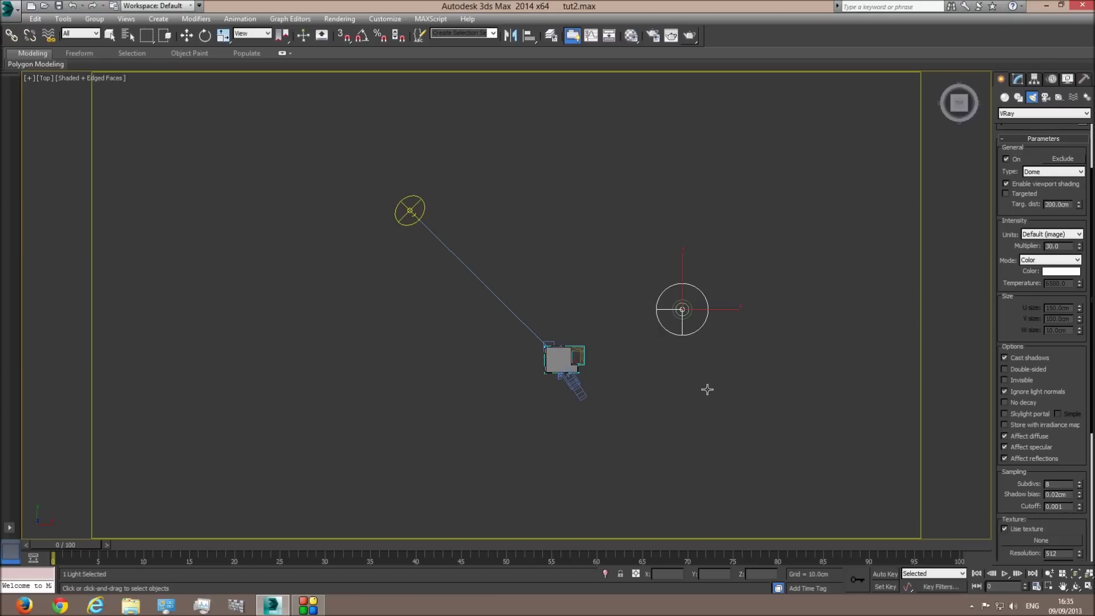
key("c")
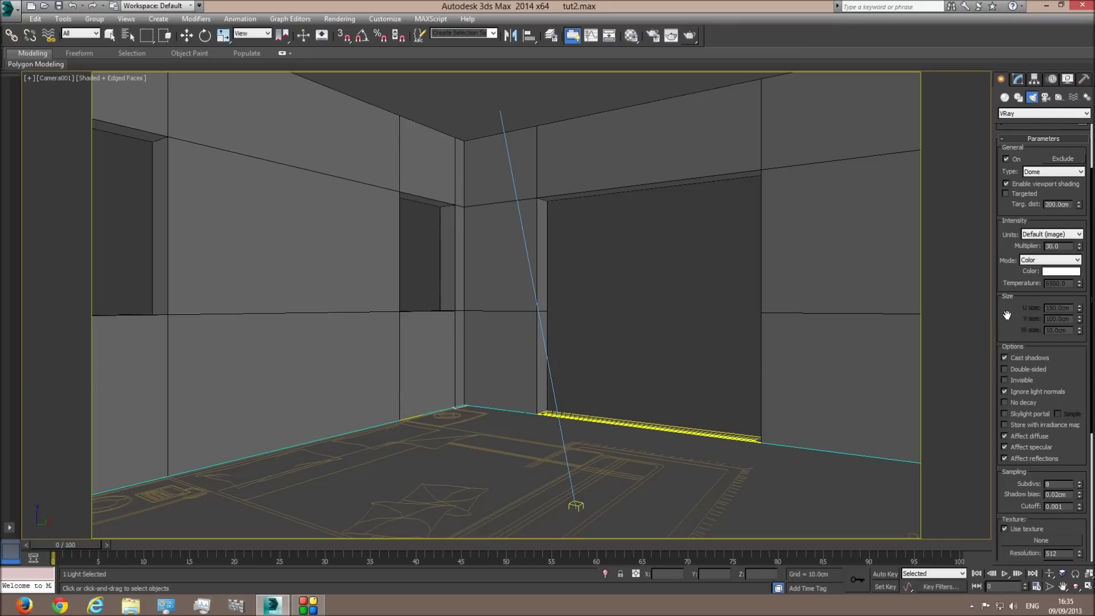
scroll(1017, 340, "up", 2)
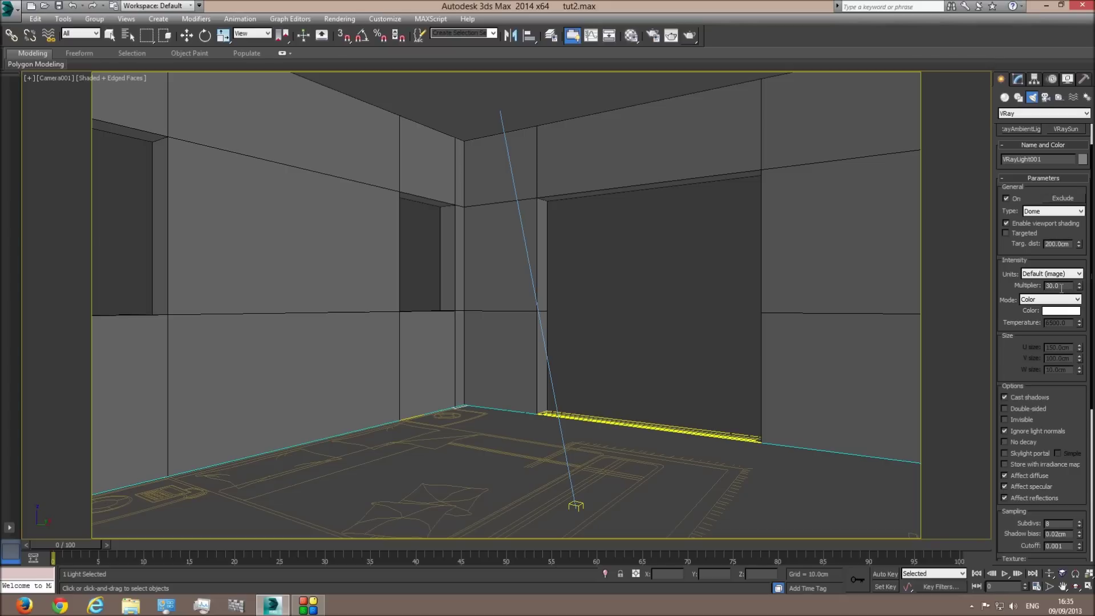
double_click(1061, 286)
type("5")
key("Return")
left_click(1053, 314)
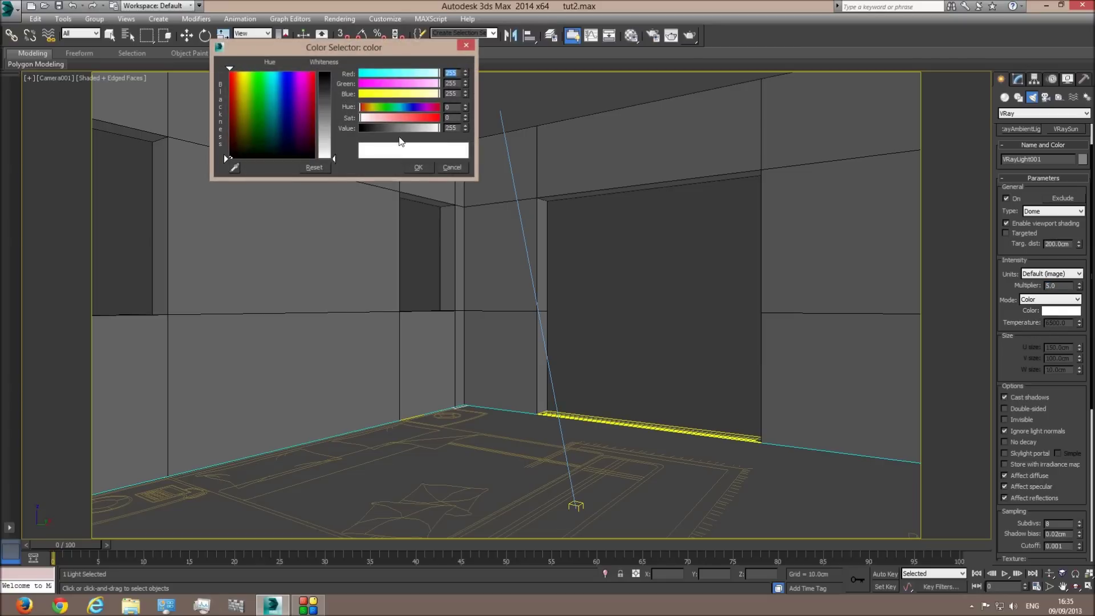
left_click(443, 167)
Step: Assign a VRayHDRI map as the dome light's texture
left_click_drag(1010, 339, 1010, 264)
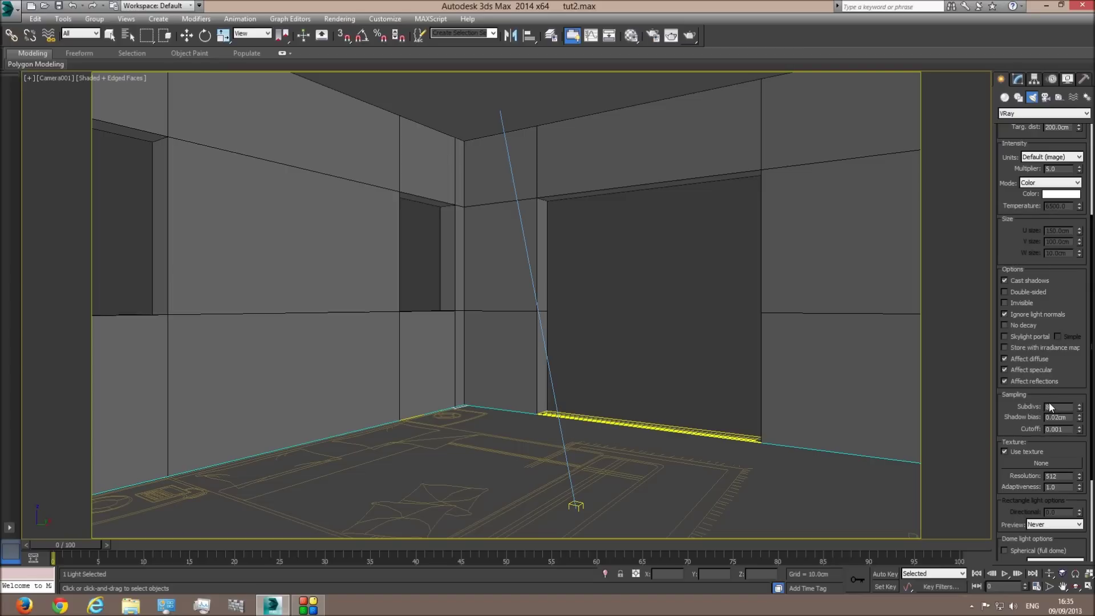
left_click(1041, 462)
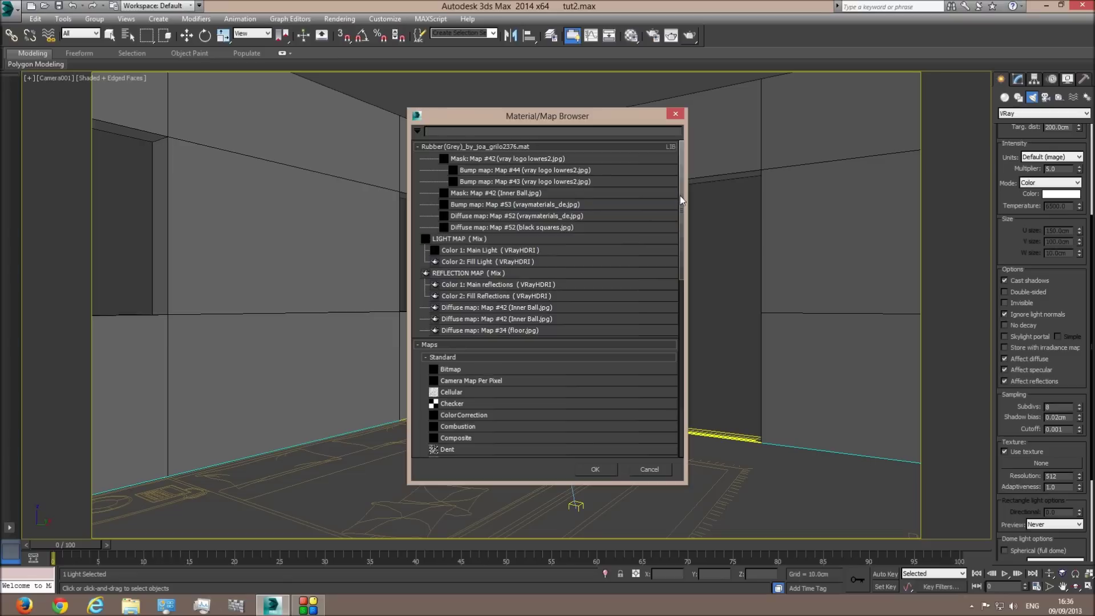
left_click_drag(679, 197, 679, 396)
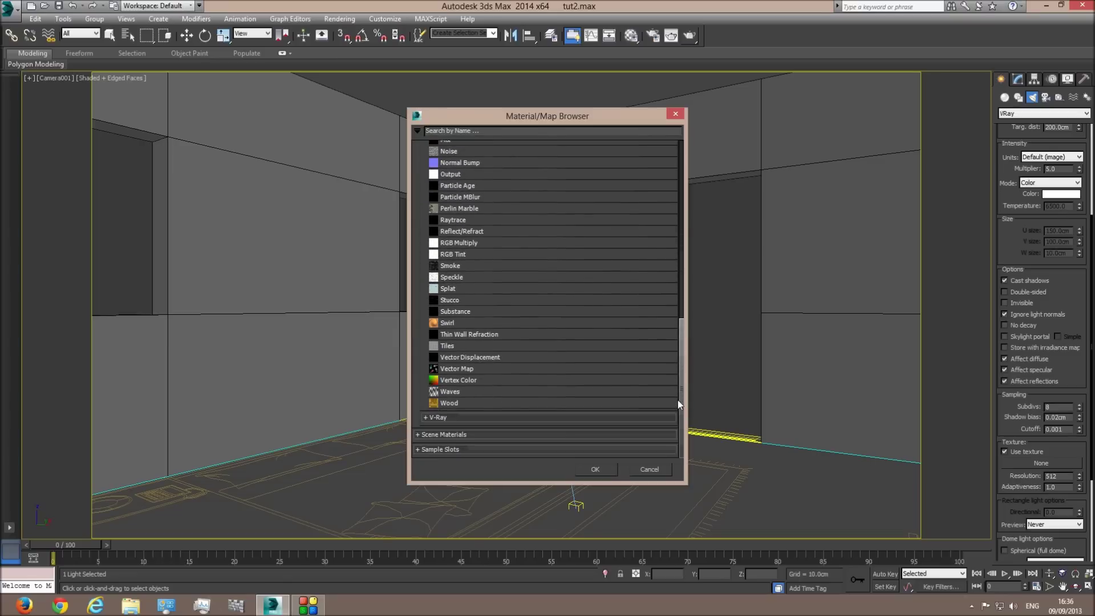
left_click(441, 418)
scroll(453, 422, "down", 5)
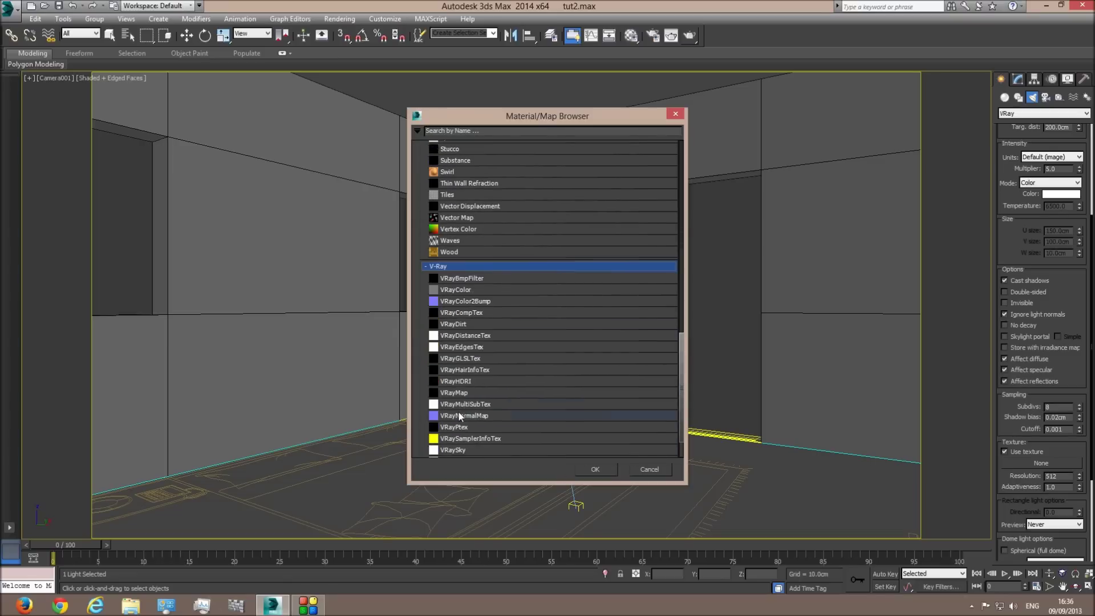
double_click(468, 368)
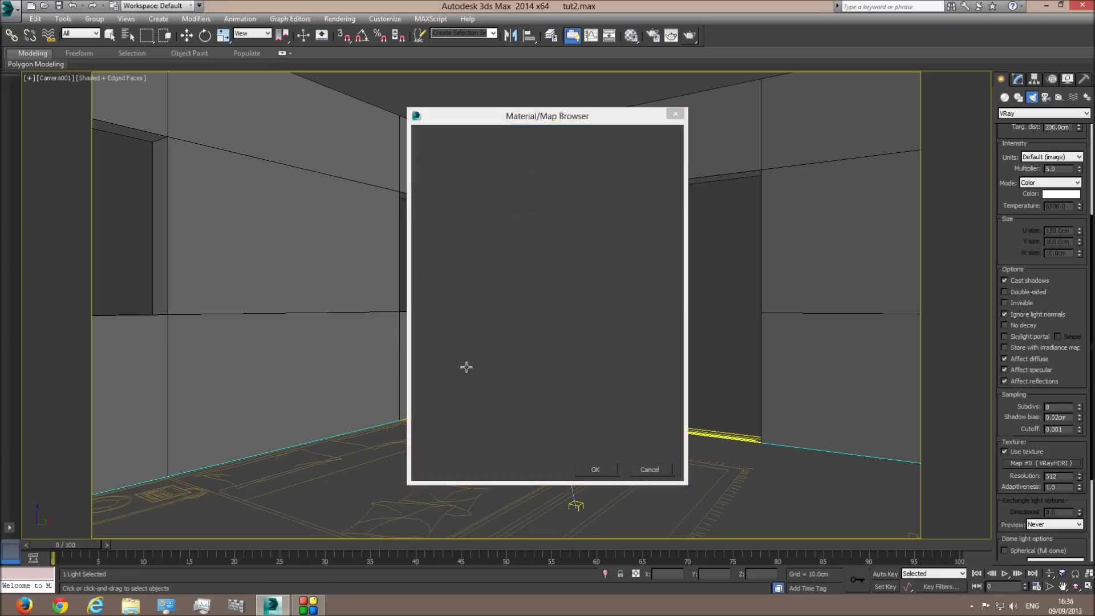
Step: Copy the dome light's VRayHDRI map as an instance into the second sample slot of the Material Editor
left_click(631, 35)
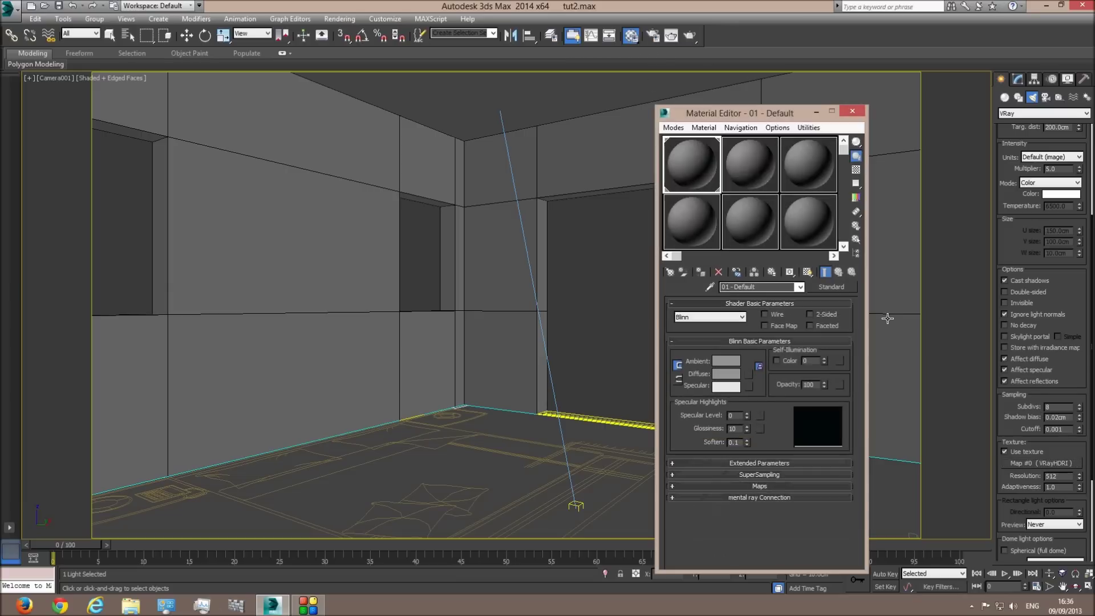
left_click_drag(1066, 463, 744, 169)
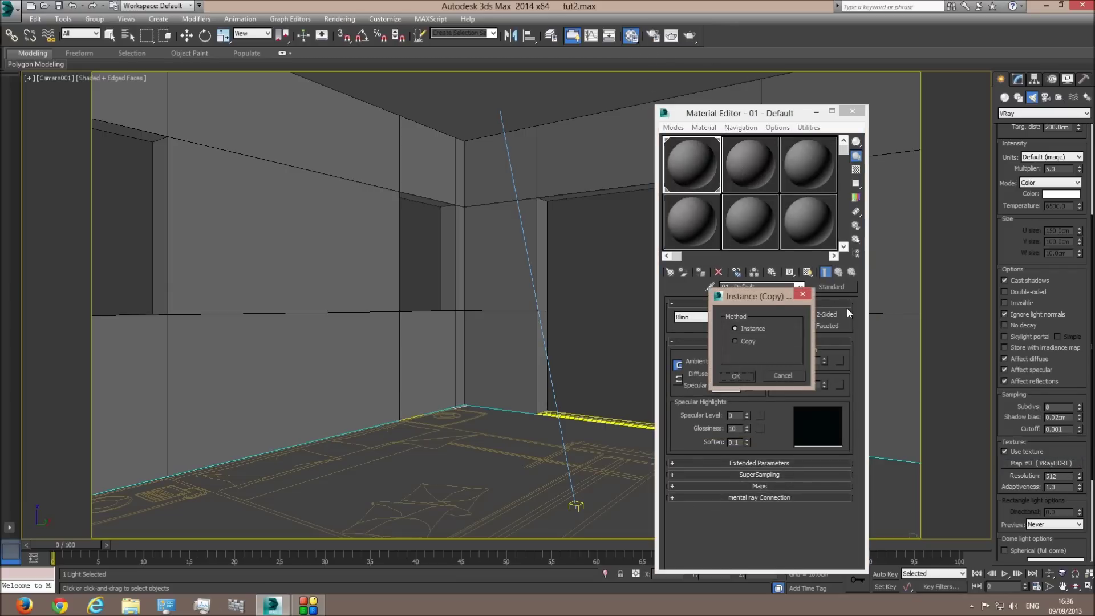
left_click(742, 374)
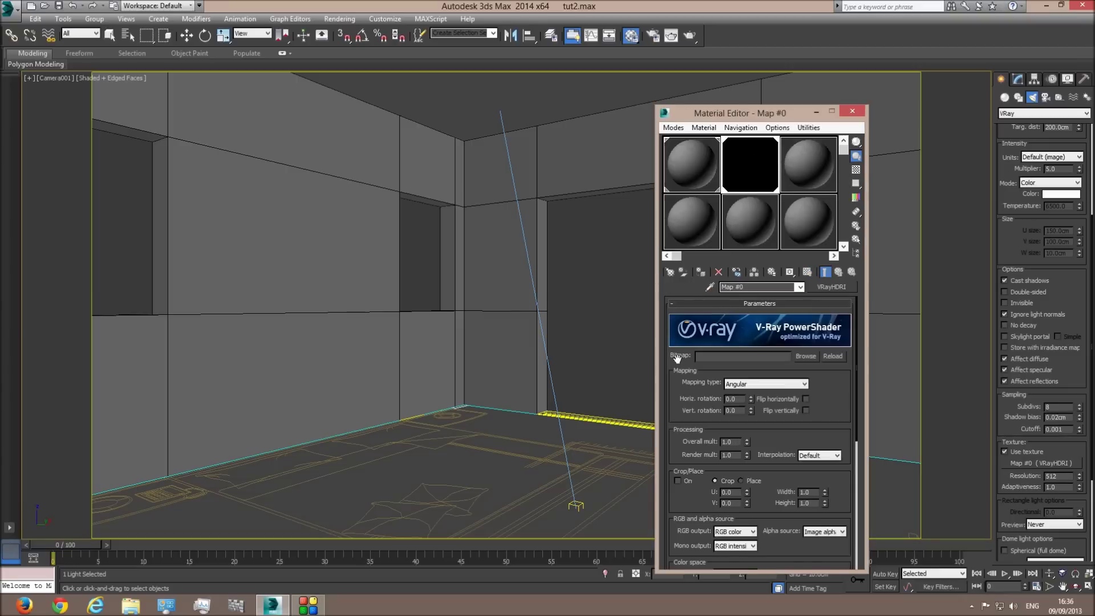
Step: Load DH223LX-Small.hdr as the HDRI map's bitmap and show an enlarged preview of the map
left_click(806, 356)
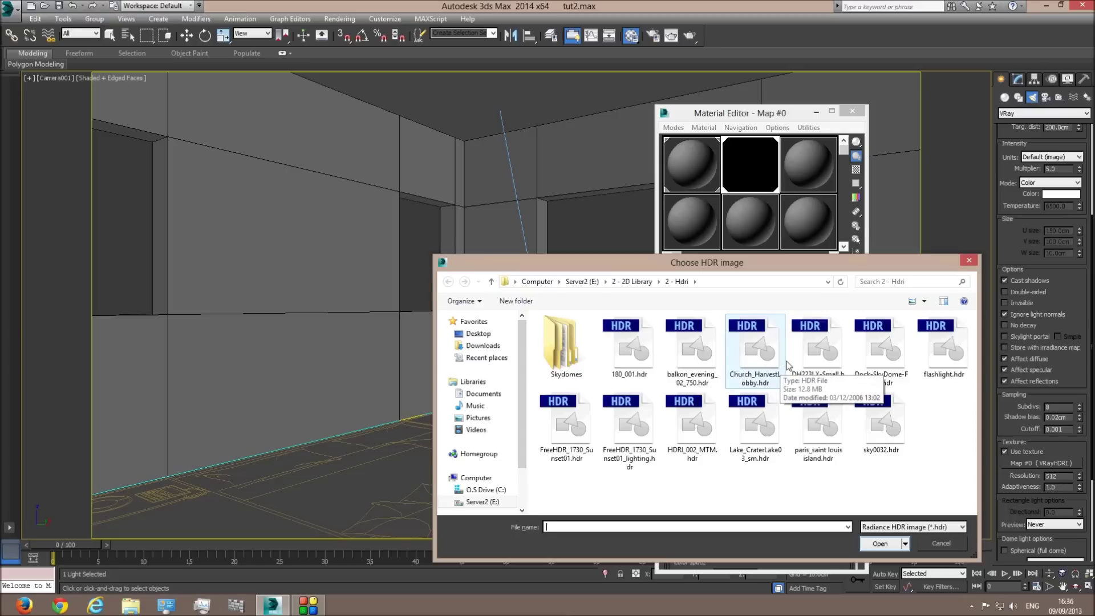
left_click(822, 351)
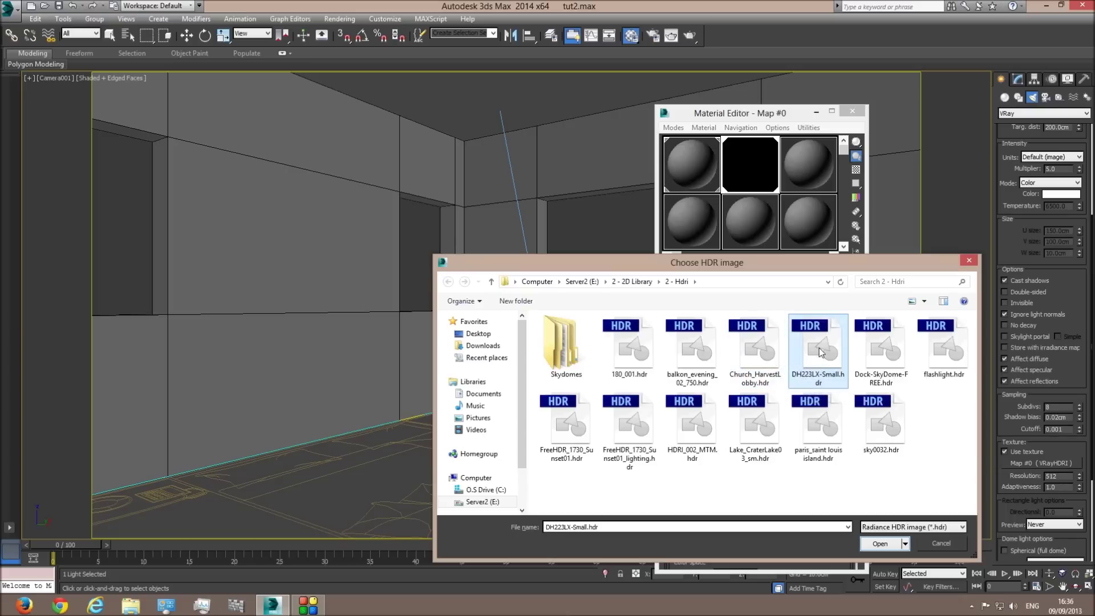
double_click(821, 358)
double_click(758, 170)
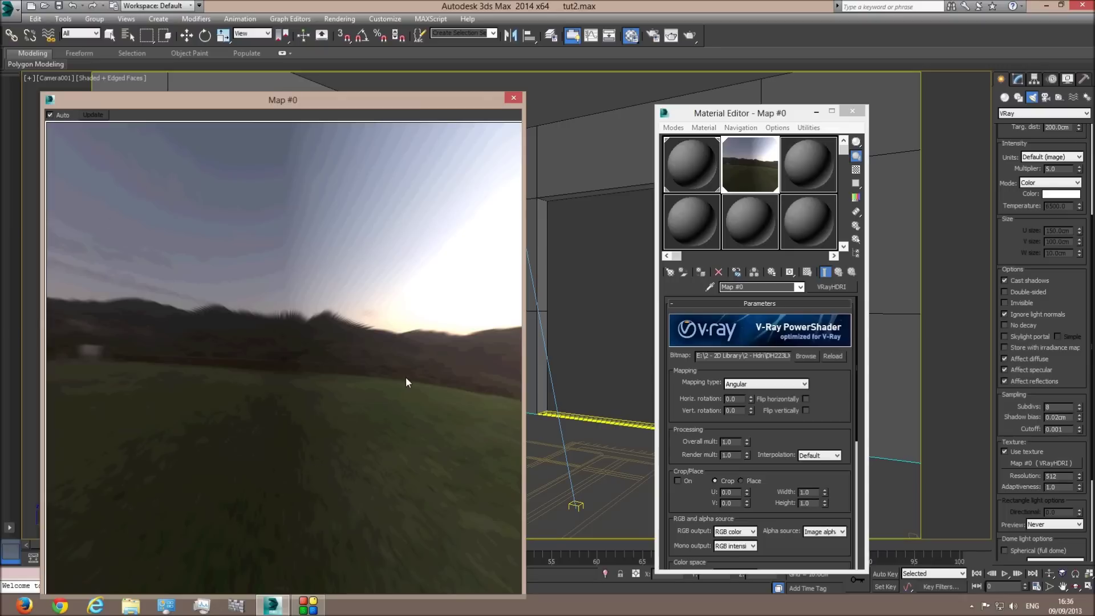
Step: Set the HDRI map's mapping type to Mirrored ball and its horizontal rotation to 180
left_click(756, 385)
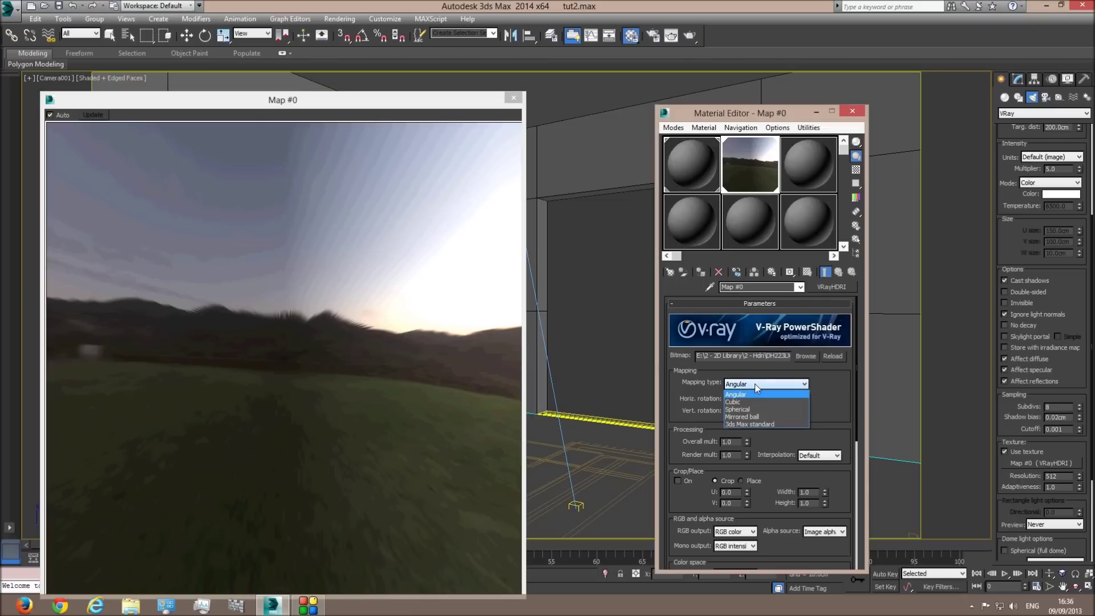
left_click(744, 417)
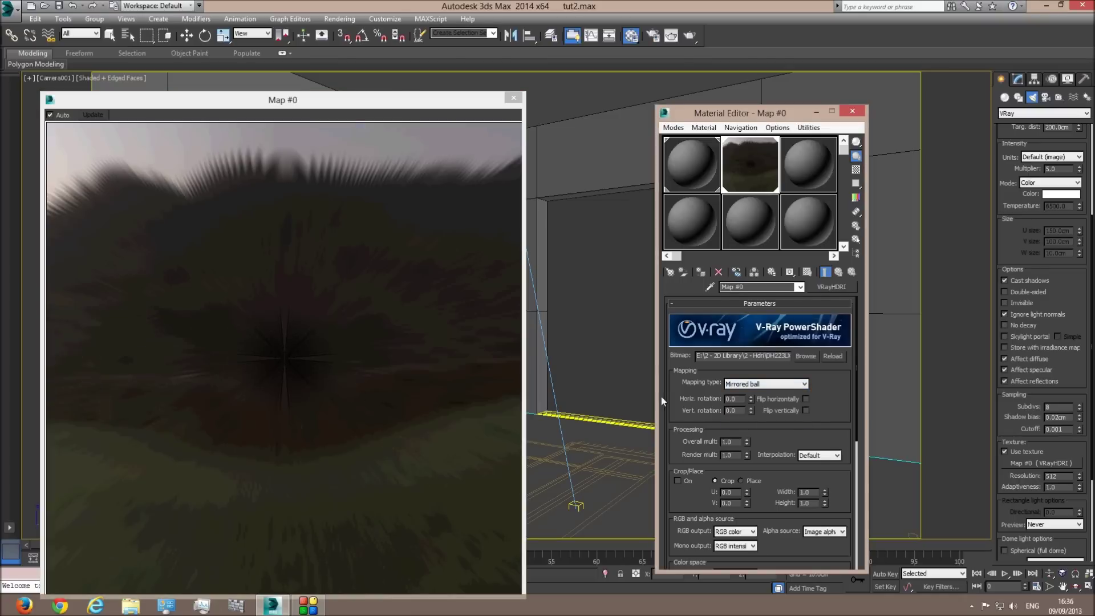
double_click(743, 399)
type("180")
key("Return")
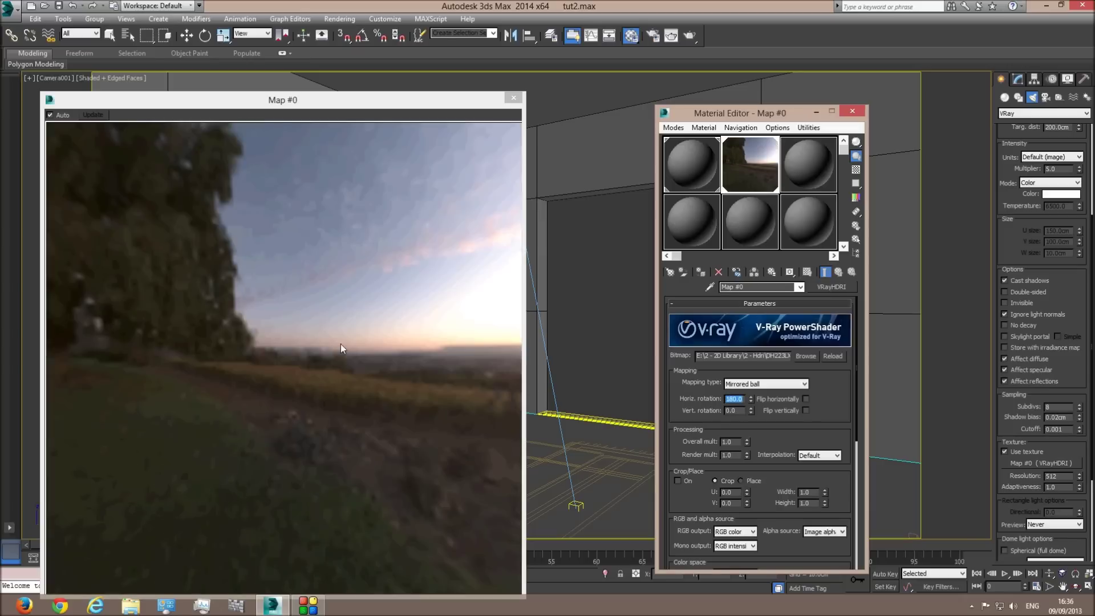
Step: Try a horizontal rotation of 360 for the HDRI map, settle on 260, and close the preview and Material Editor
mouse_move(751, 398)
left_mouse_down()
mouse_move(750, 368)
mouse_move(752, 446)
mouse_move(751, 403)
left_mouse_up()
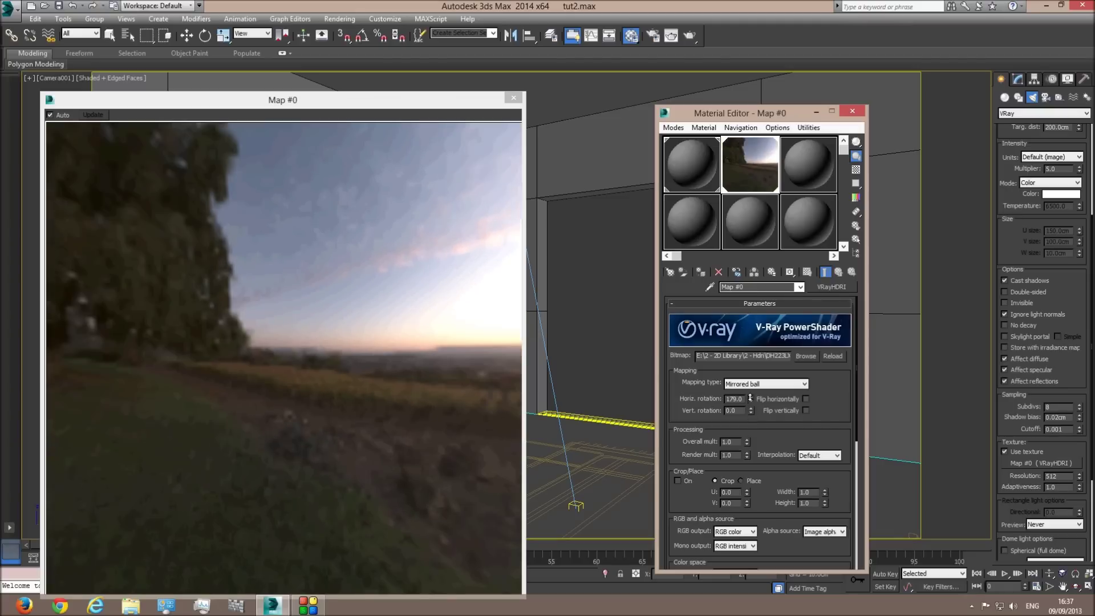
double_click(735, 399)
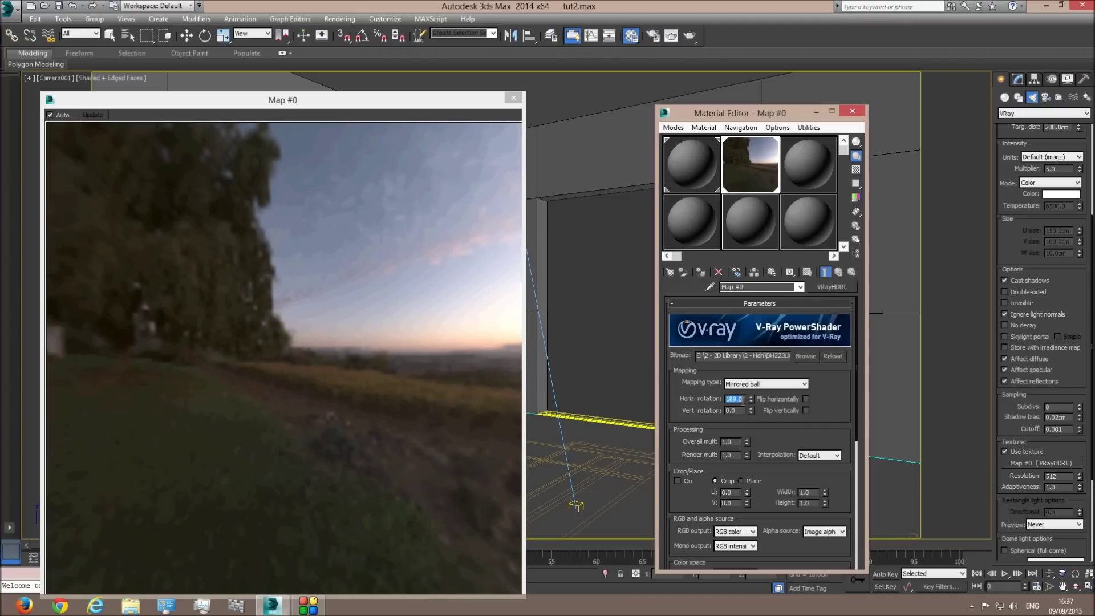
type("360")
key("Return")
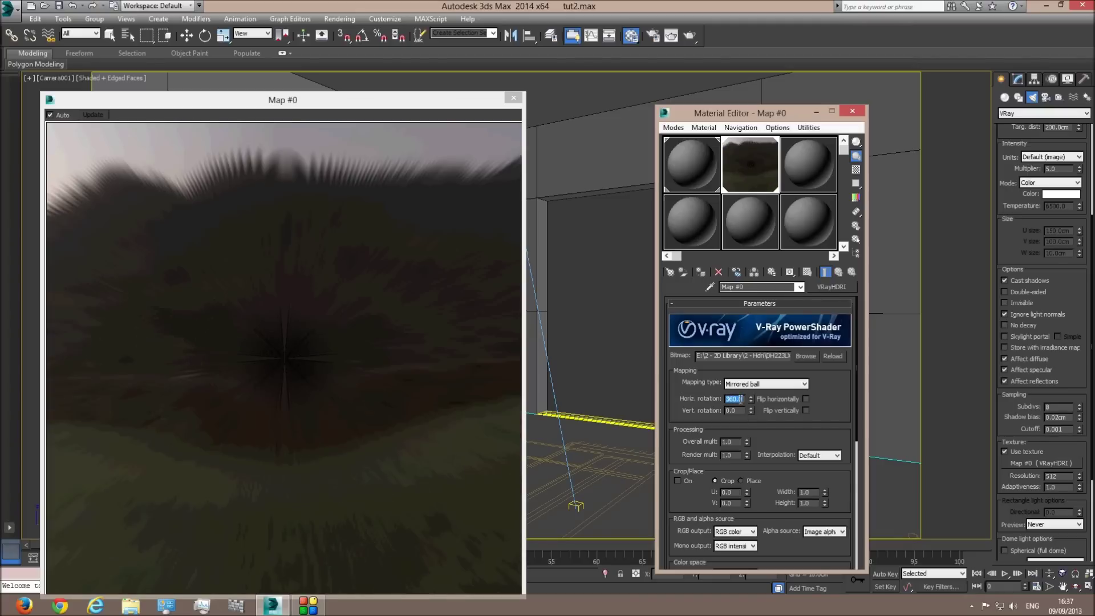
type("260")
key("Return")
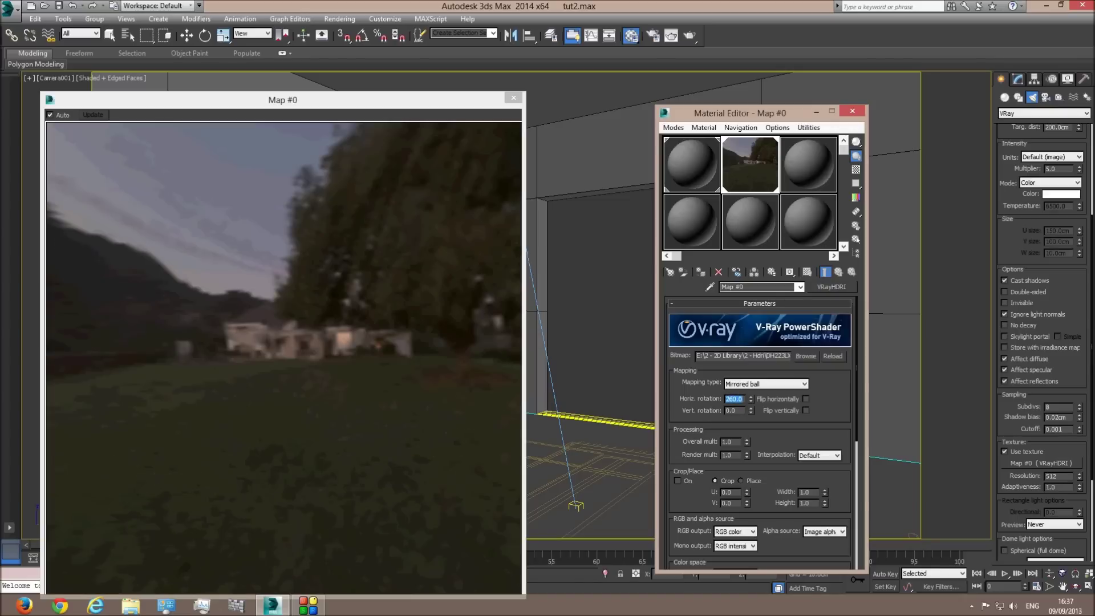
left_click(513, 98)
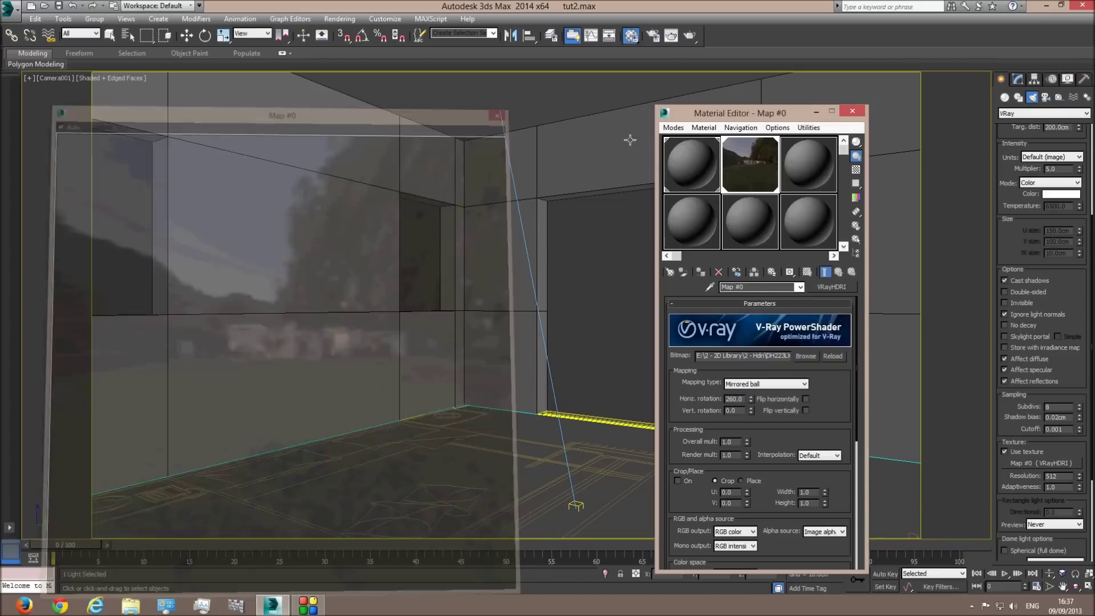
left_click(852, 110)
key("p")
middle_click_drag(745, 242, 660, 280)
key("t")
left_click(573, 195)
key("c")
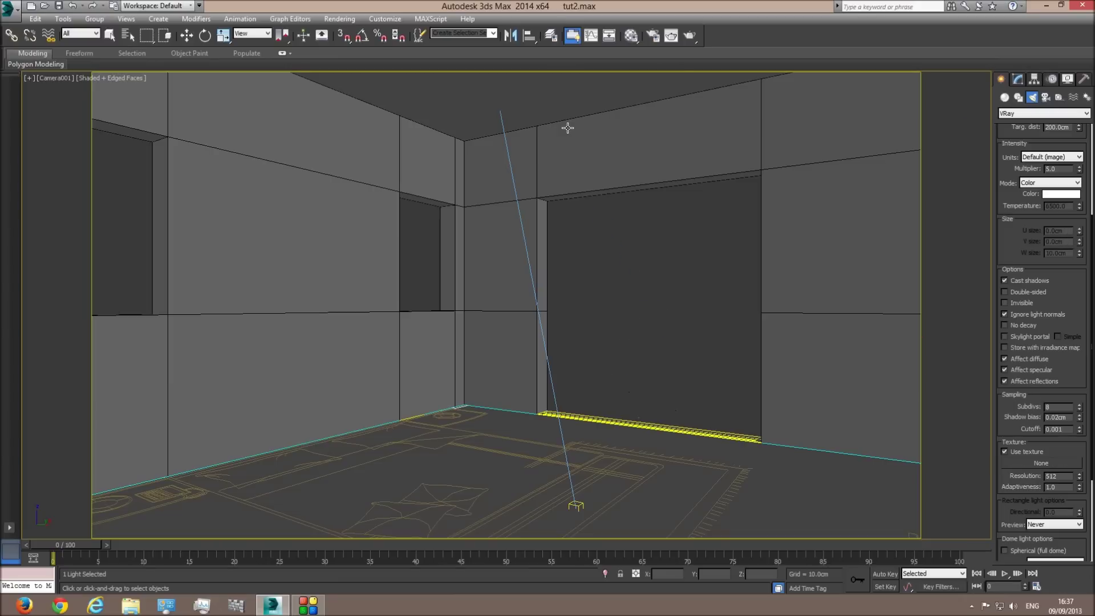
Step: Select the VRaySun in the perspective view and disable it
key("p")
scroll(608, 261, "down", 10)
key("q")
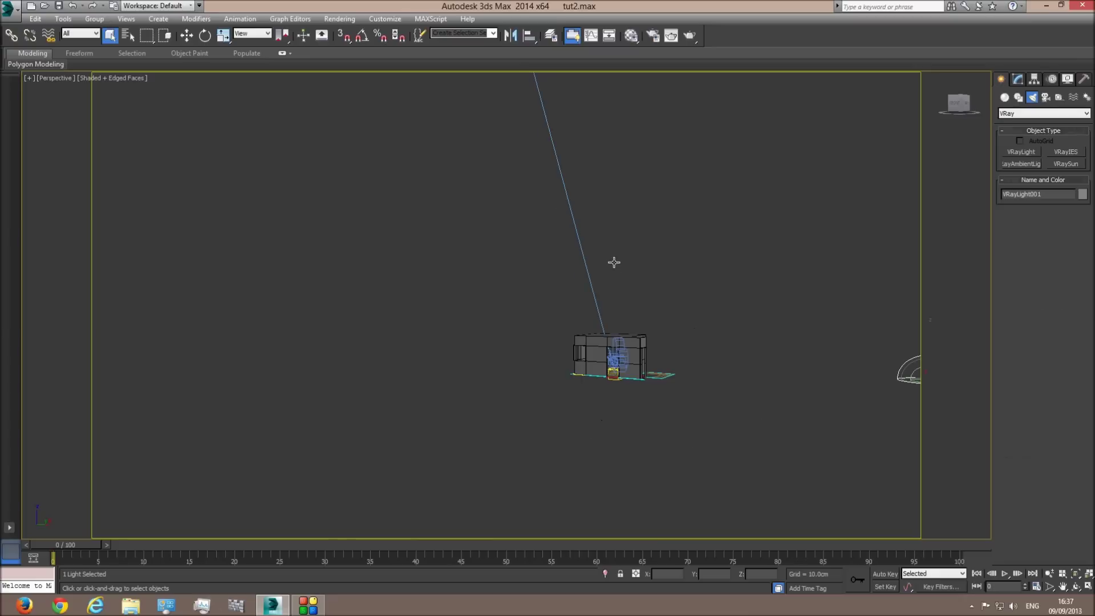
scroll(609, 224, "down", 5)
left_click(574, 205)
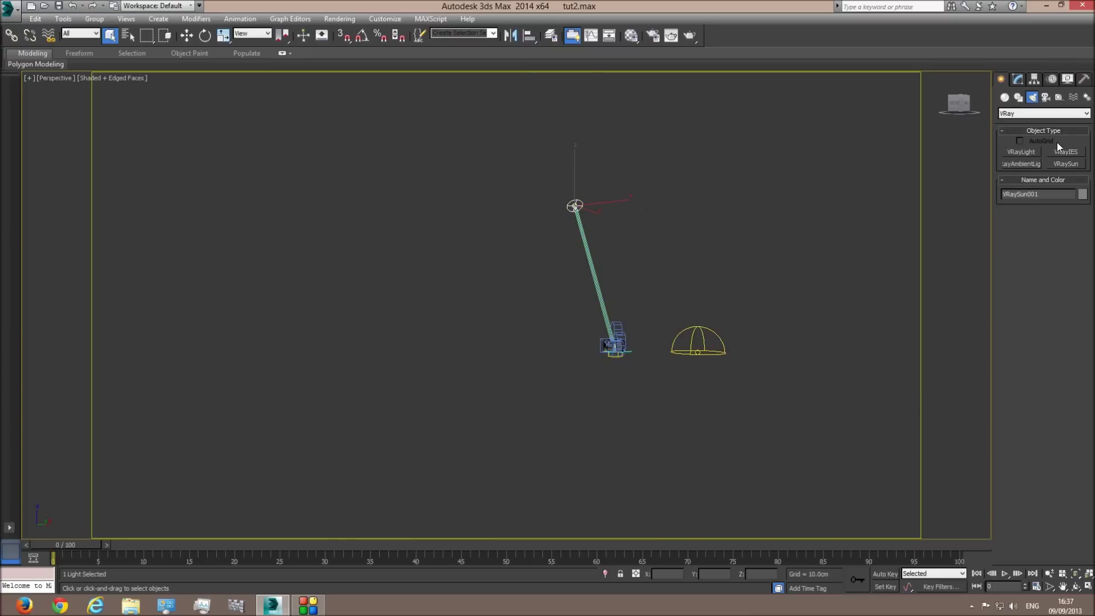
left_click(1017, 80)
left_click(1082, 240)
Step: Test-render the camera view with only the dome light, stop the render and close its windows
left_click(698, 350)
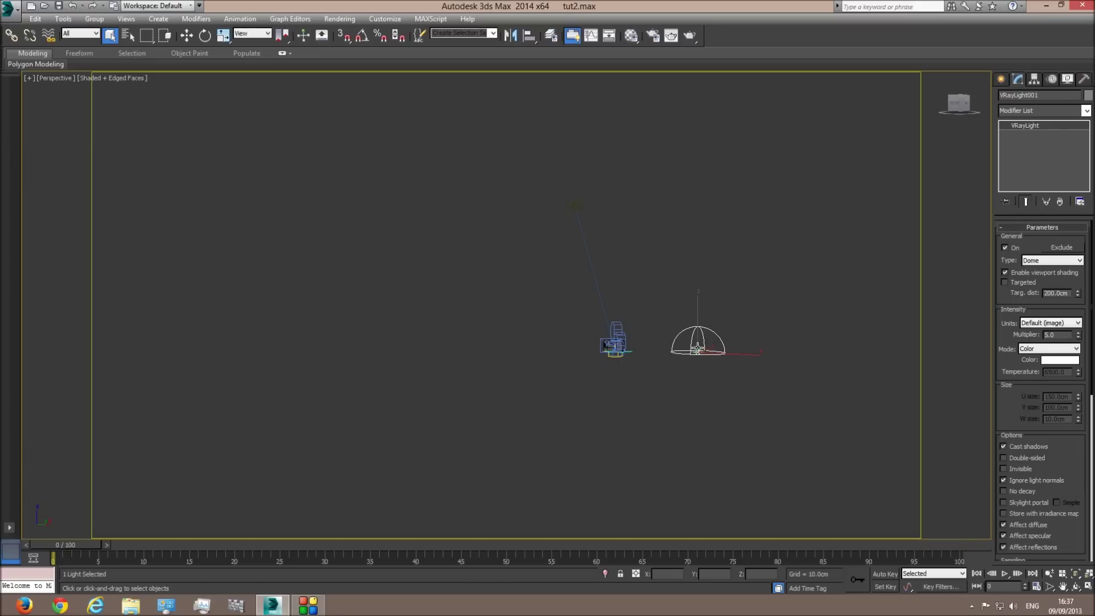
key("c")
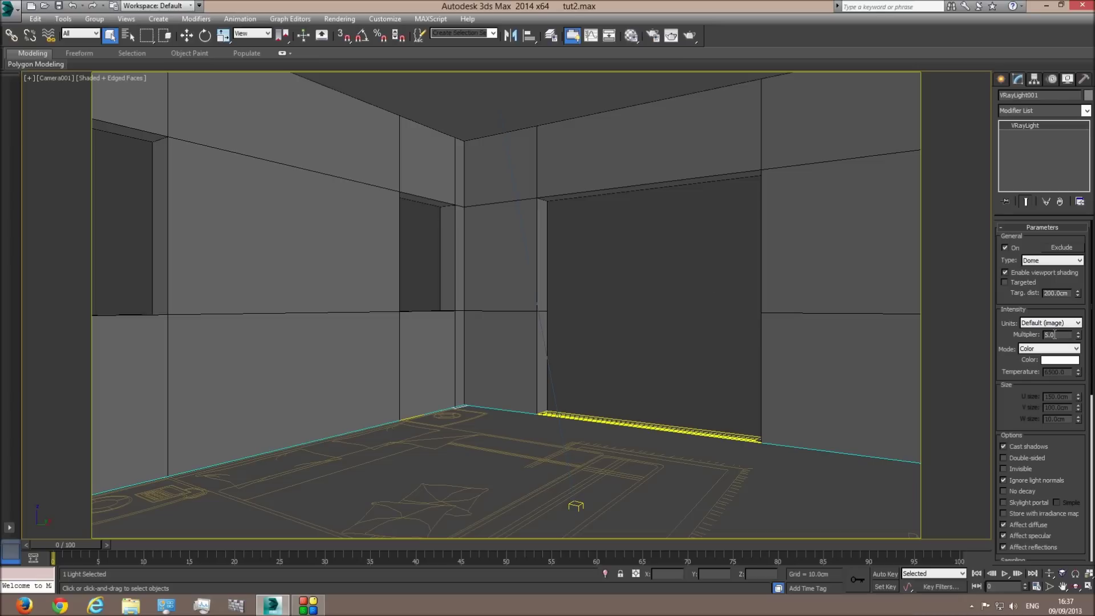
left_click(690, 36)
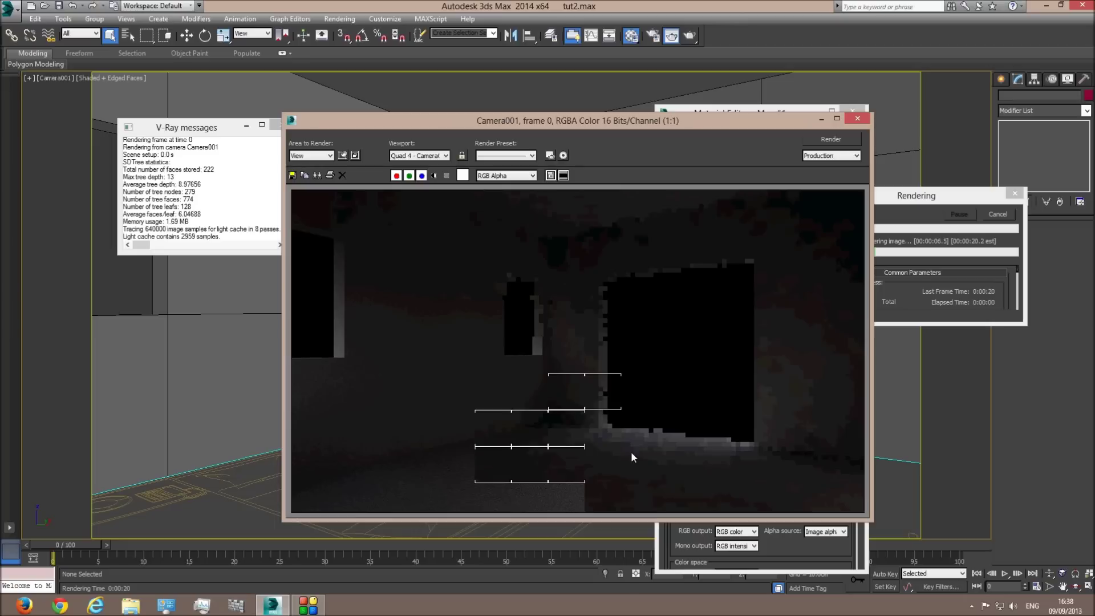
left_click(999, 215)
left_click(998, 215)
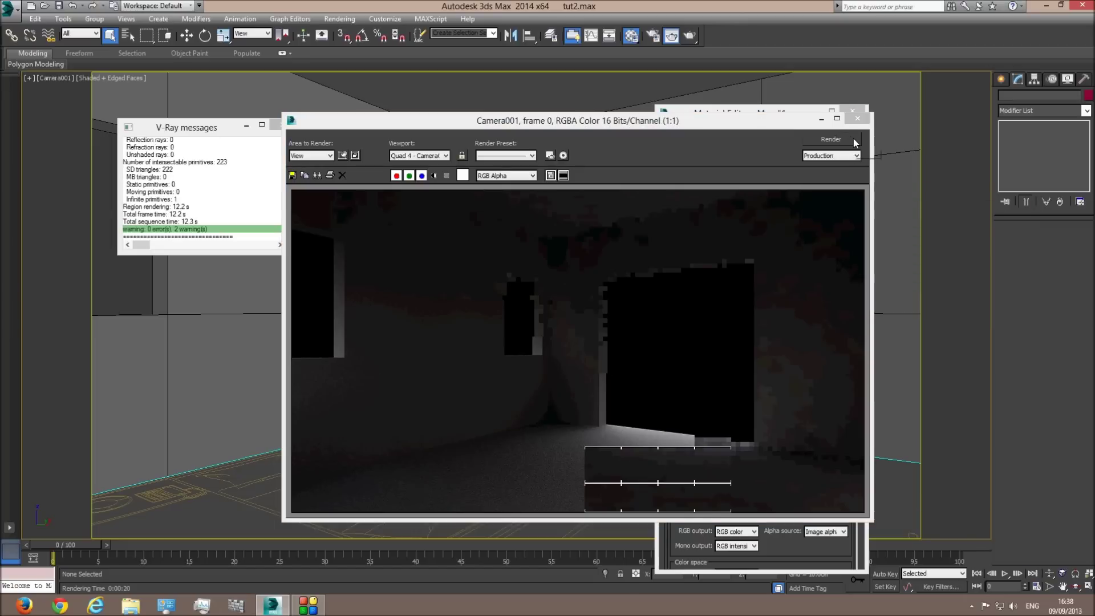
left_click(857, 118)
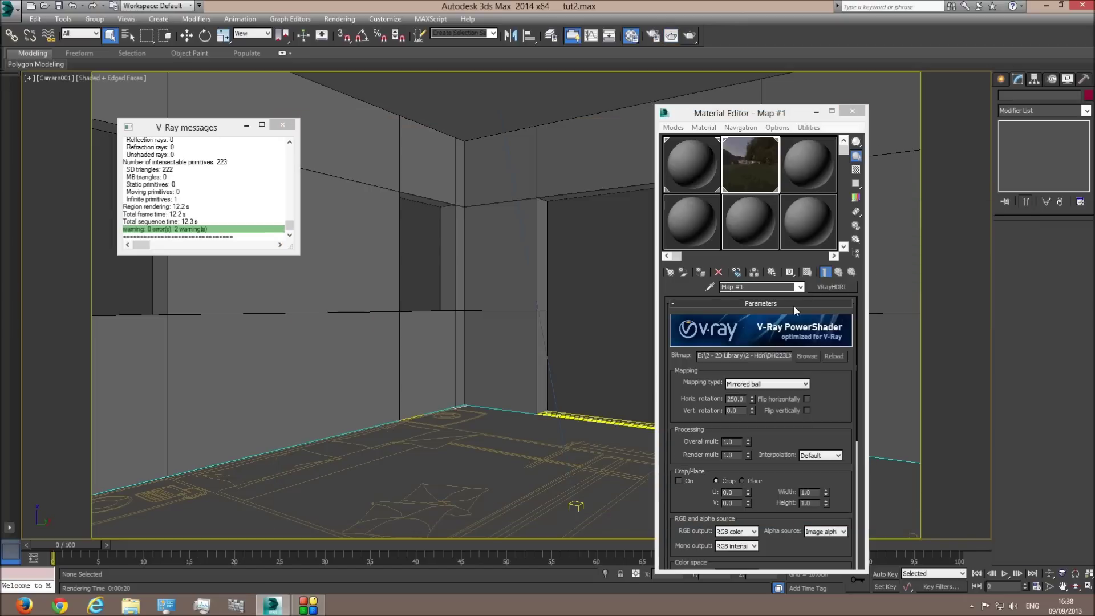
left_click(852, 110)
Step: Select the dome light in the perspective view, set its HDRI map's inverse gamma to 2.2, and preview the map
key("p")
scroll(625, 273, "down", 15)
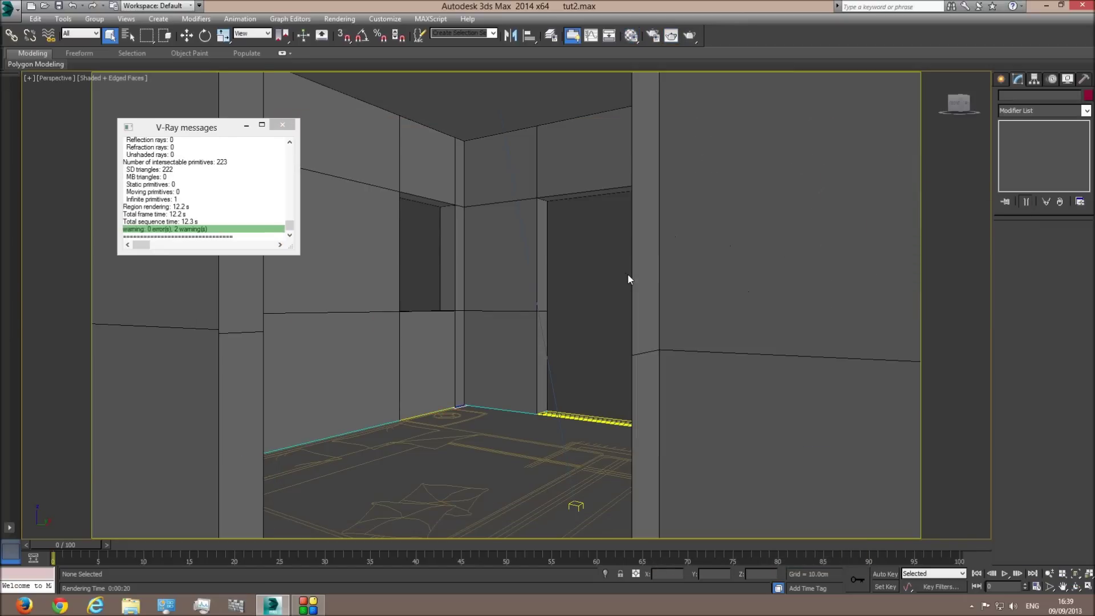
left_click(902, 347)
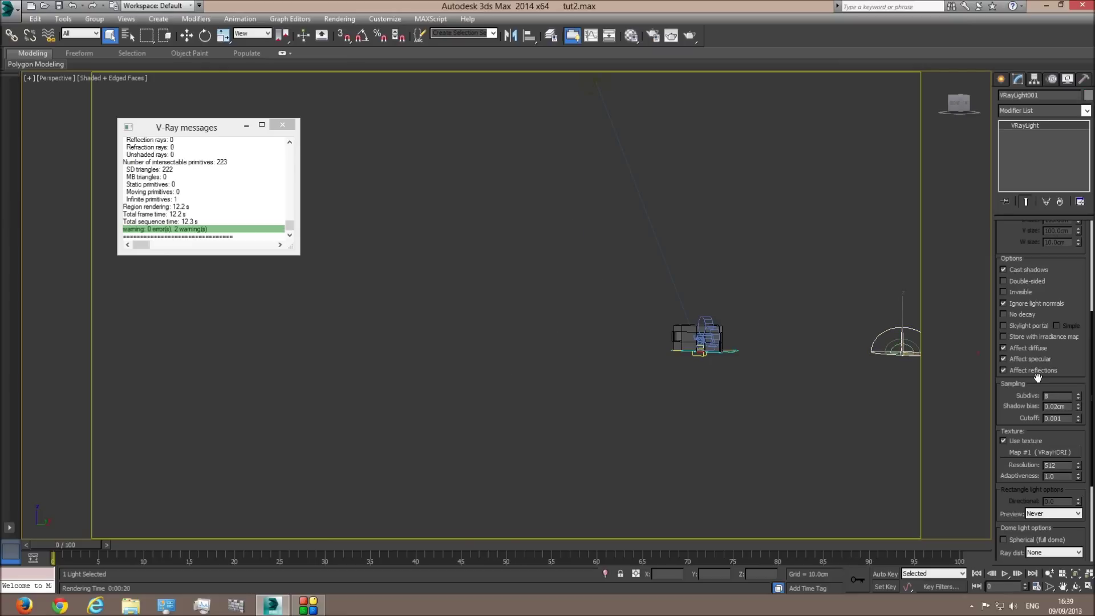
left_click(630, 36)
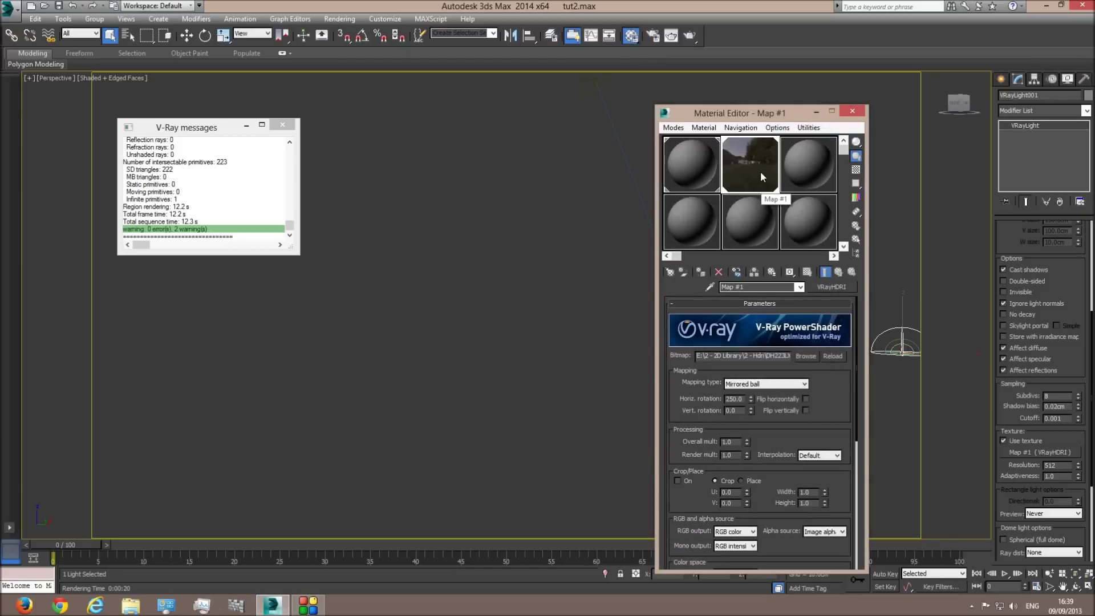
left_click_drag(825, 410, 824, 266)
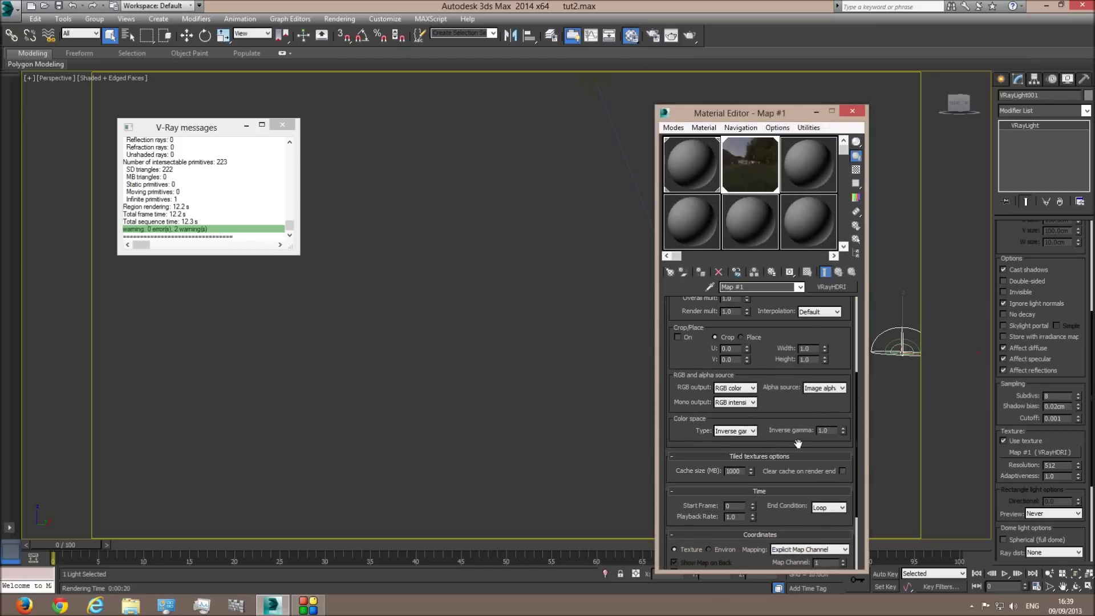
left_click(827, 431)
type("2.2")
key("Return")
double_click(750, 165)
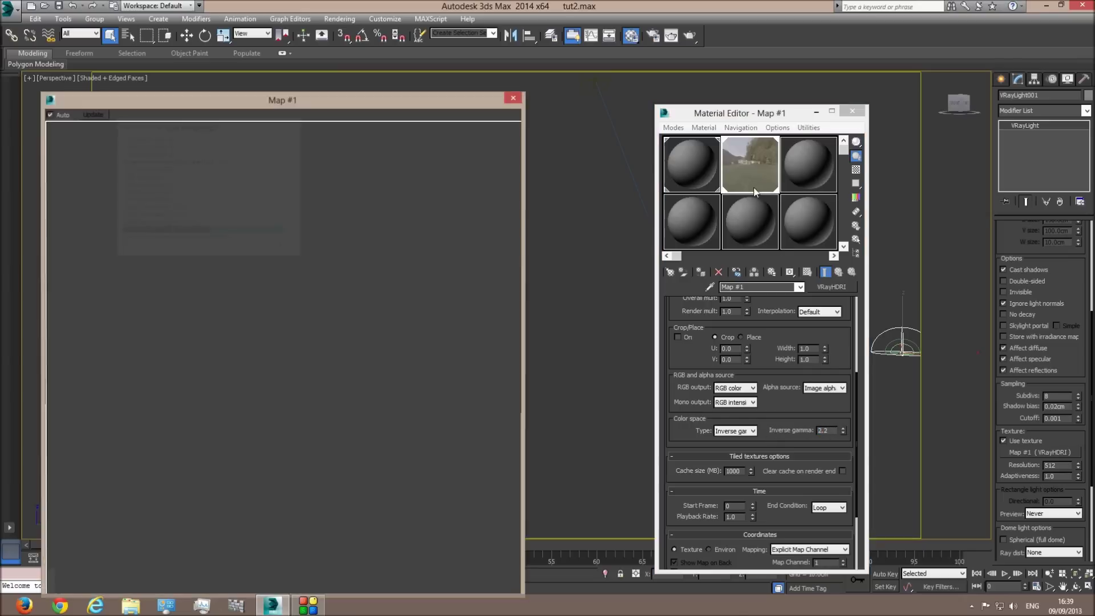
key("Escape")
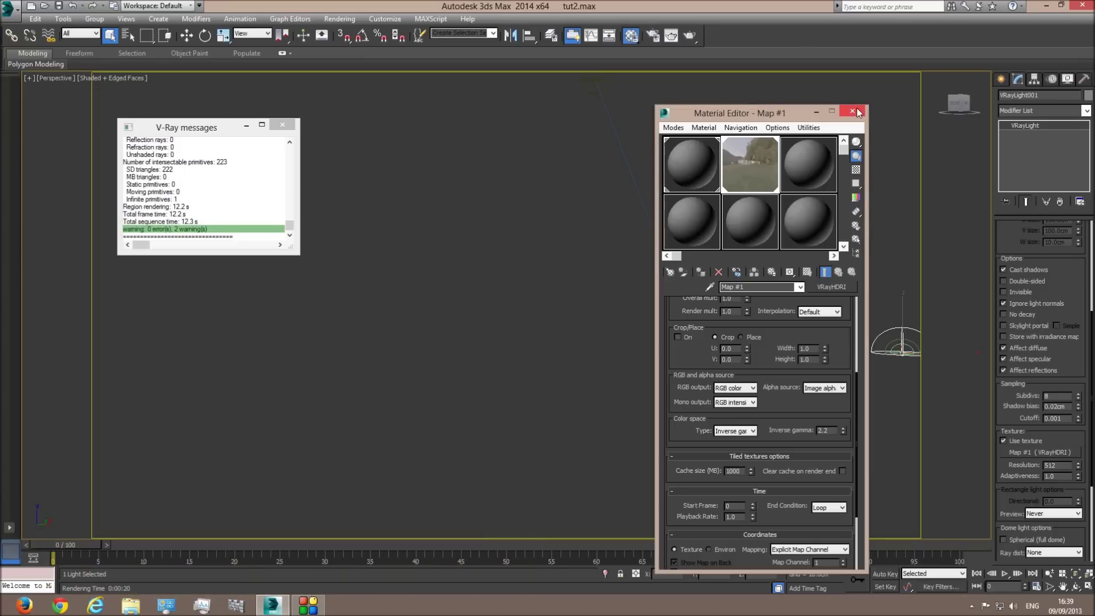
left_click(852, 111)
Step: Test-render the camera view again with the new HDRI gamma, and cancel the render partway
key("c")
left_click(690, 39)
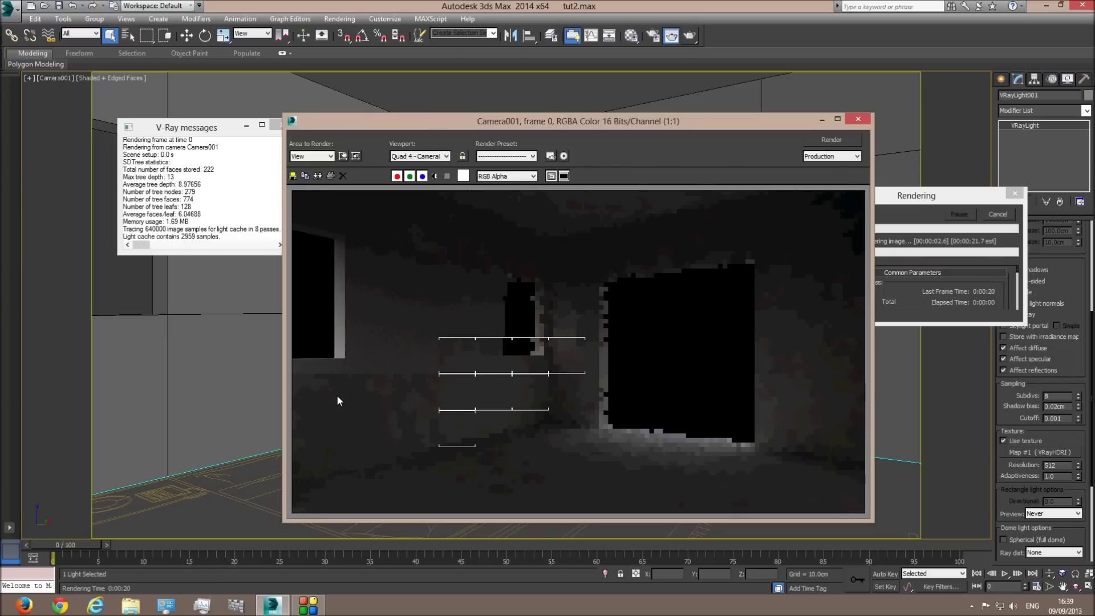
left_click(1007, 216)
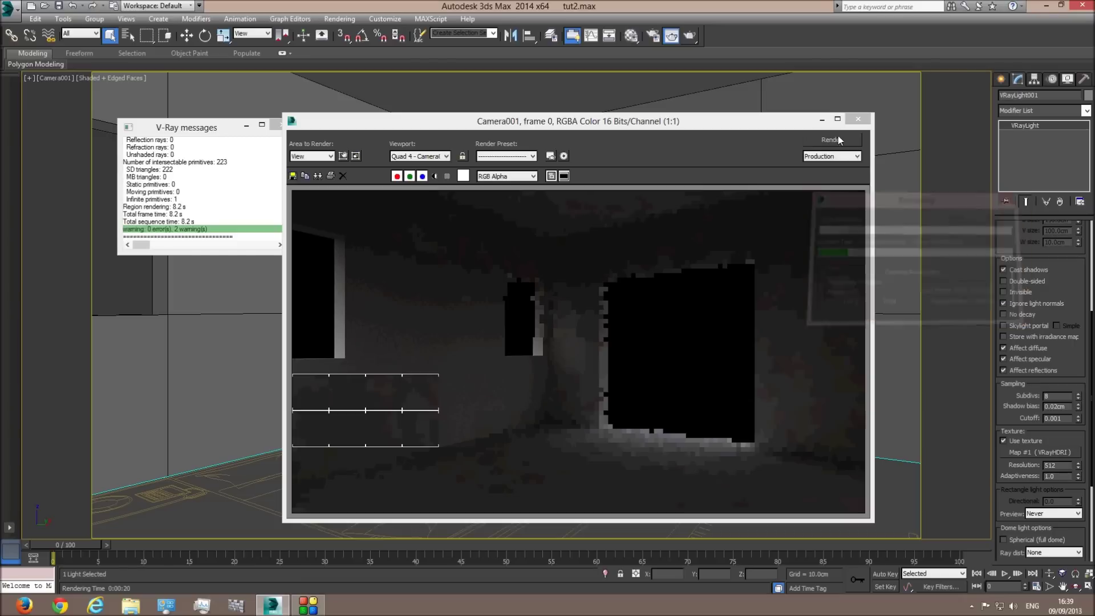
left_click(858, 118)
Step: Select the VRaySun in the perspective view, re-enable it and deselect it
key("p")
scroll(563, 371, "down", 10)
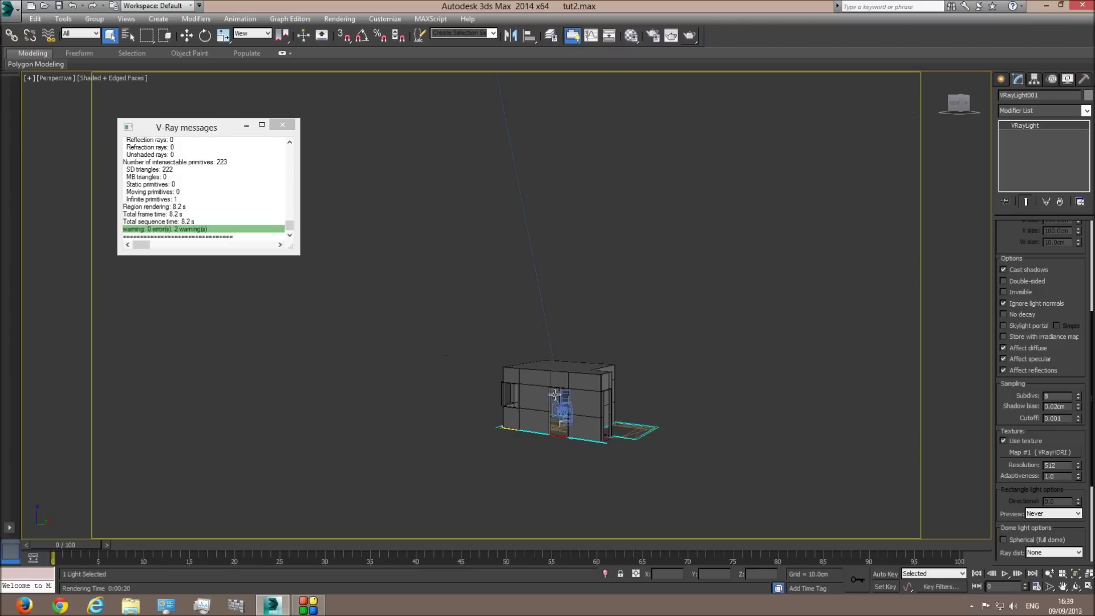
middle_click_drag(516, 147, 530, 319)
left_click(506, 173)
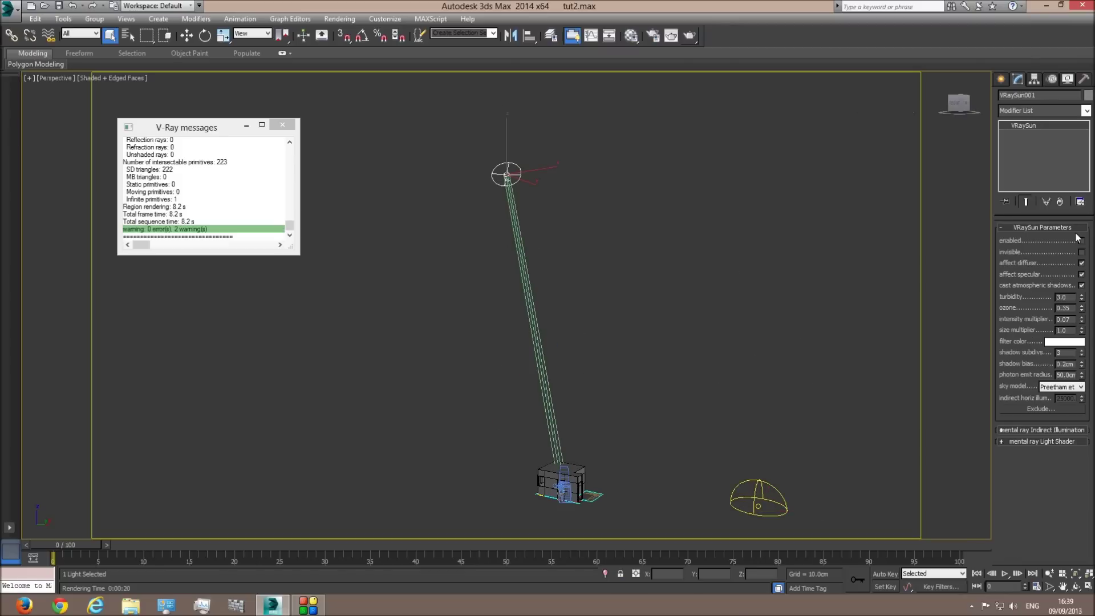
left_click(710, 268)
Step: Render the full camera view with both the sun and the dome light, and close the rendered frame
key("c")
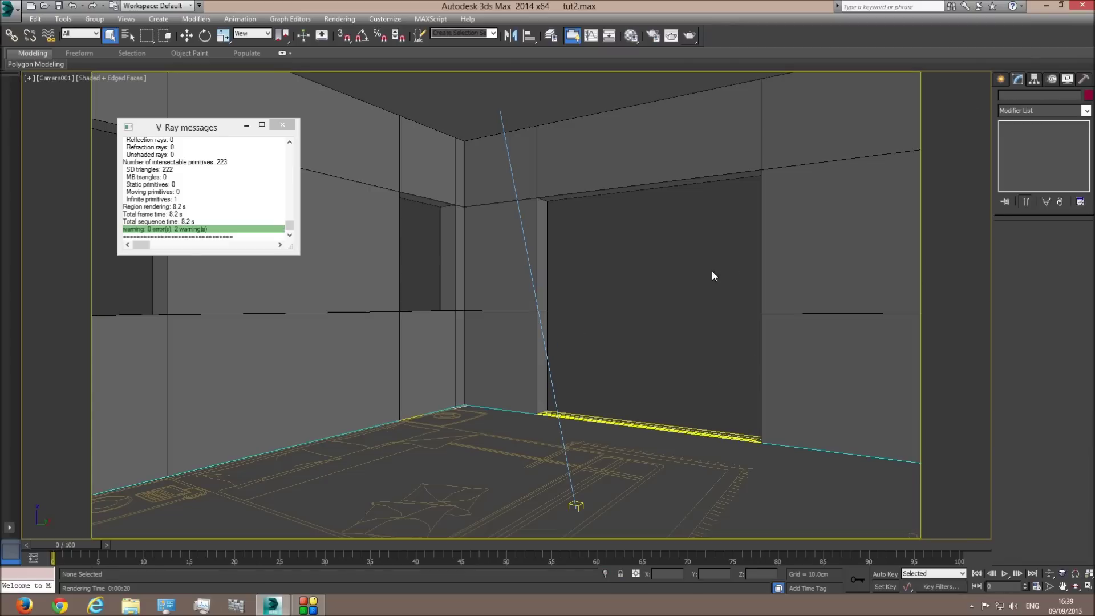
left_click(690, 36)
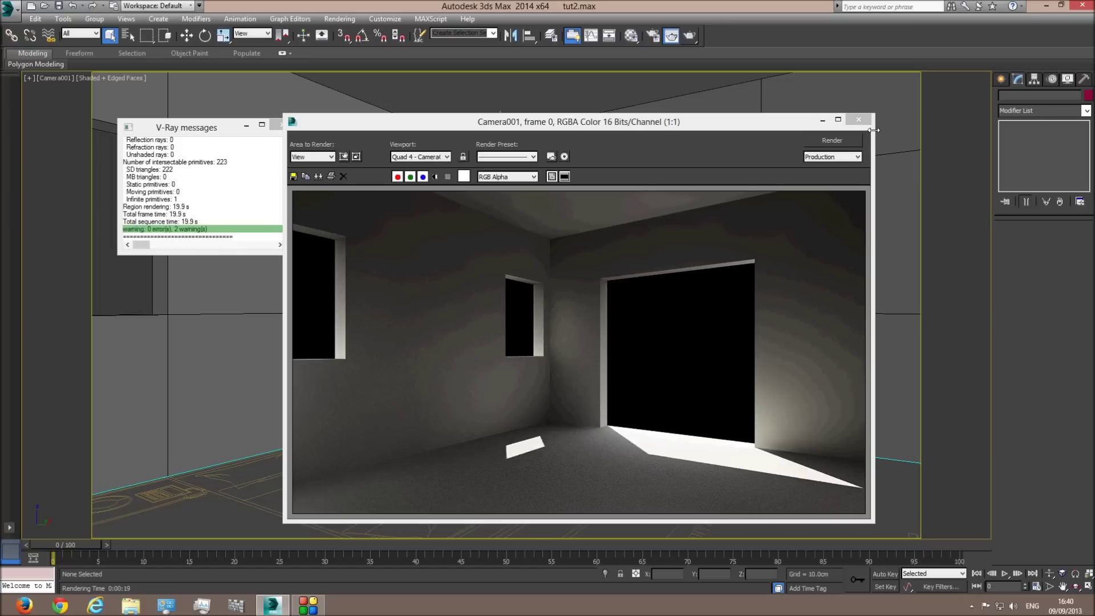
left_click(858, 120)
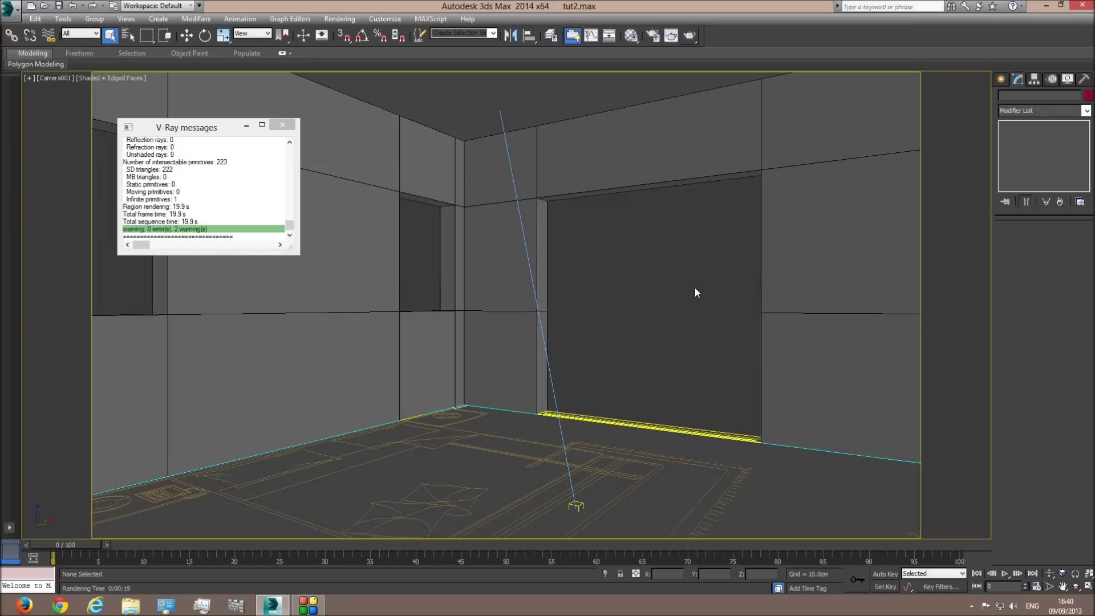
Step: Draw a plane VRayLight over the door opening in the front view, with half-length about 46 cm and half-width about 105 cm
key("f")
middle_click_drag(371, 309, 508, 317)
left_click(286, 127)
scroll(536, 339, "up", 8)
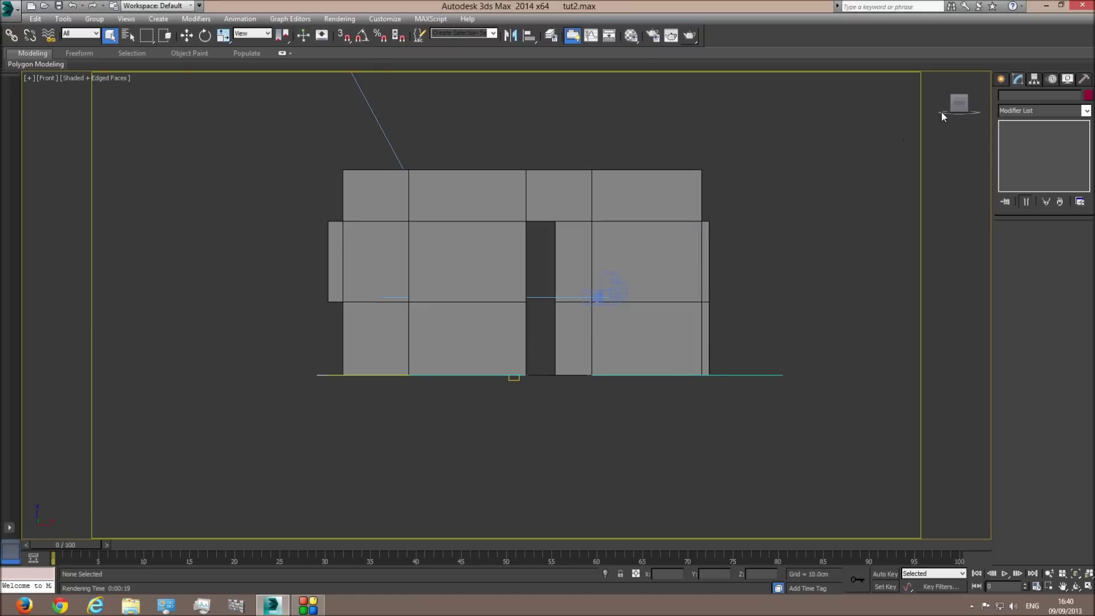
left_click(1002, 81)
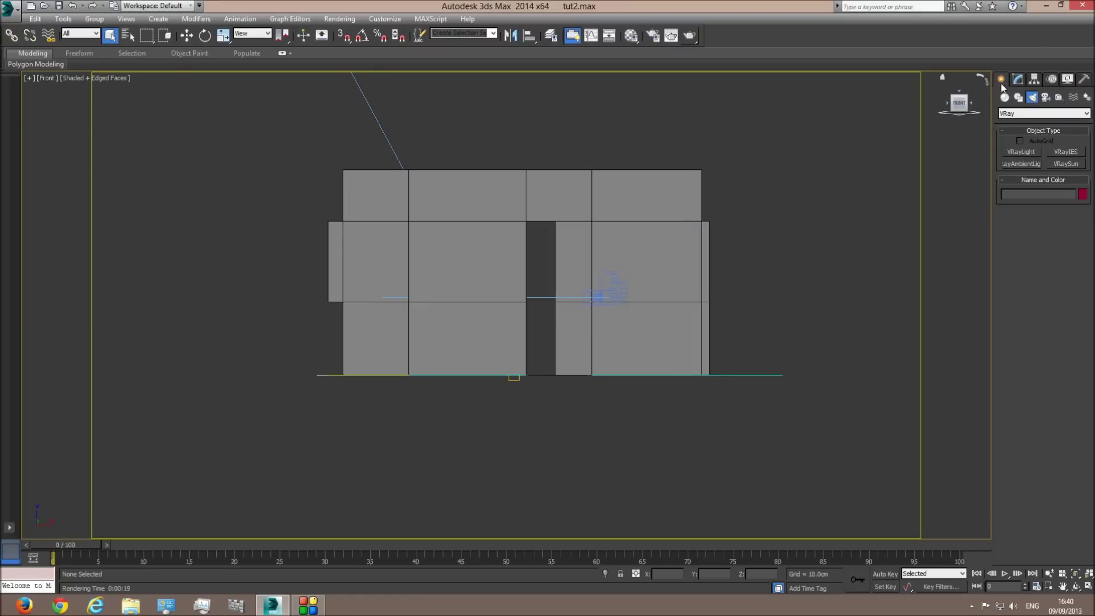
left_click(1026, 153)
left_click(1042, 246)
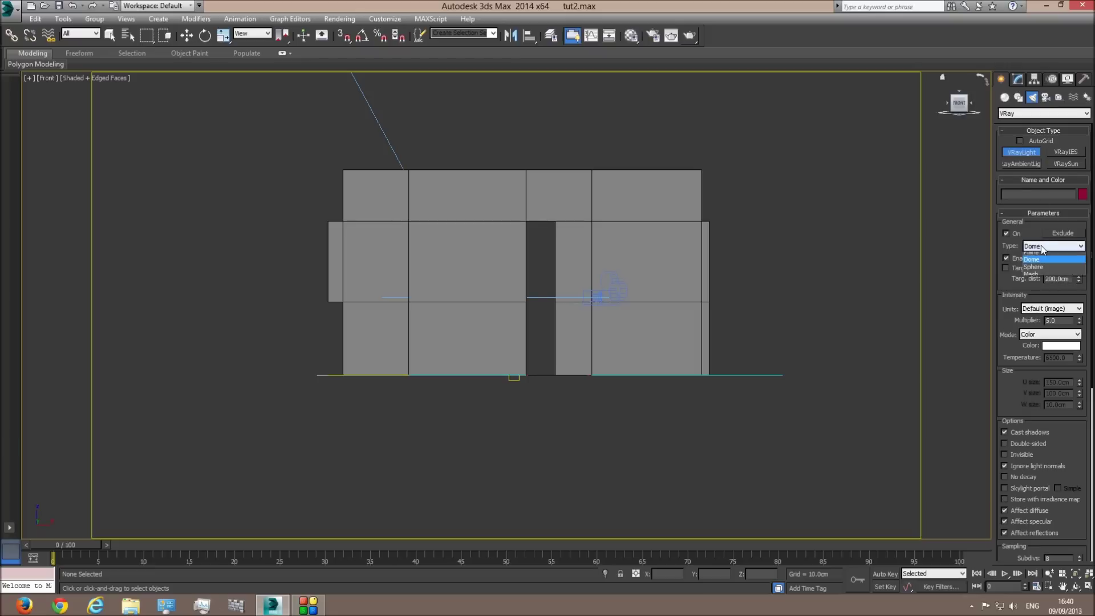
left_click(1044, 254)
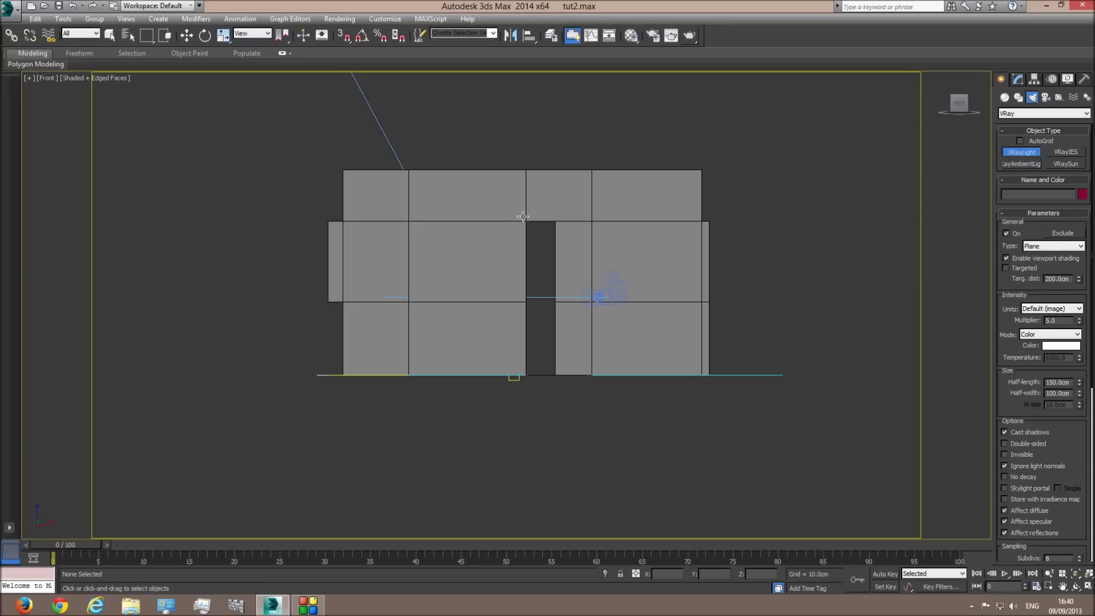
mouse_move(525, 221)
left_mouse_down()
mouse_move(581, 318)
mouse_move(592, 371)
left_mouse_up()
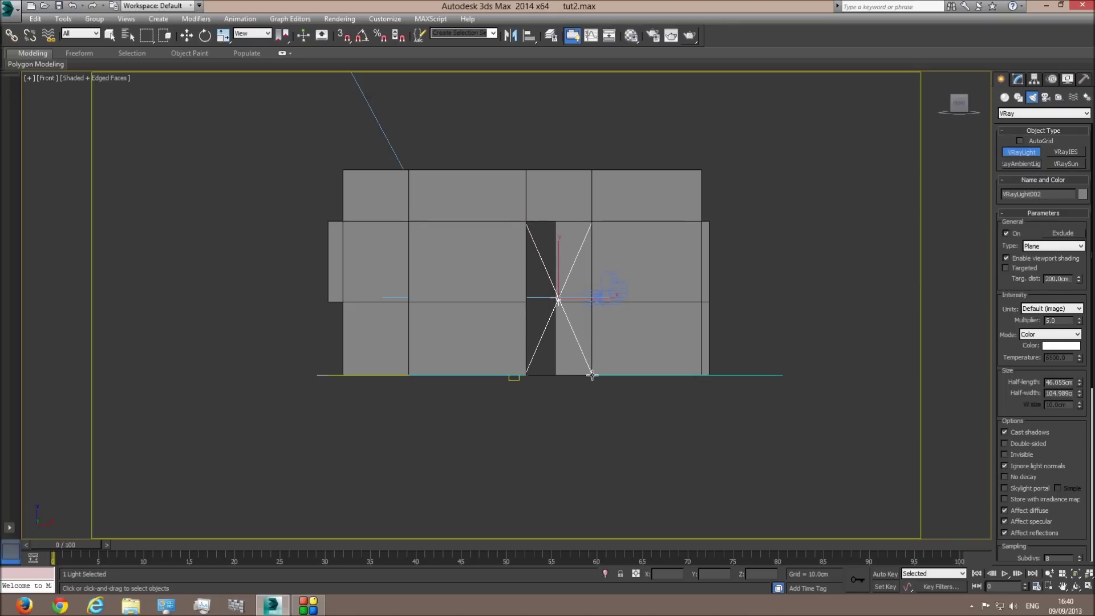
Step: Move the new plane light in the top view onto the inner face of the door opening, and check its placement in perspective
key("F3")
key("t")
scroll(570, 351, "up", 5)
left_click(185, 36)
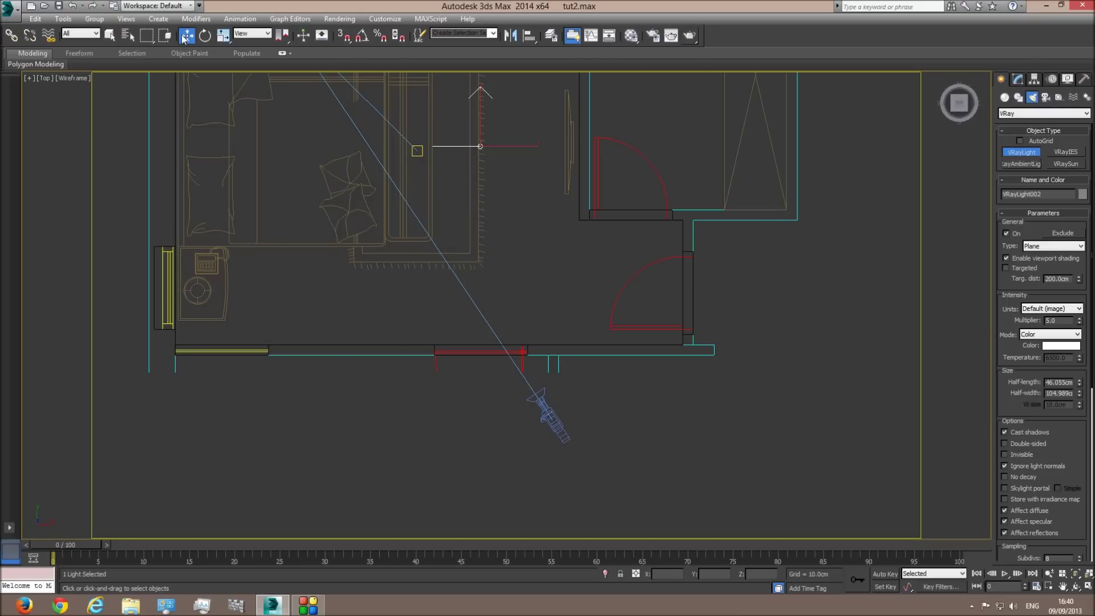
left_click_drag(480, 113, 479, 311)
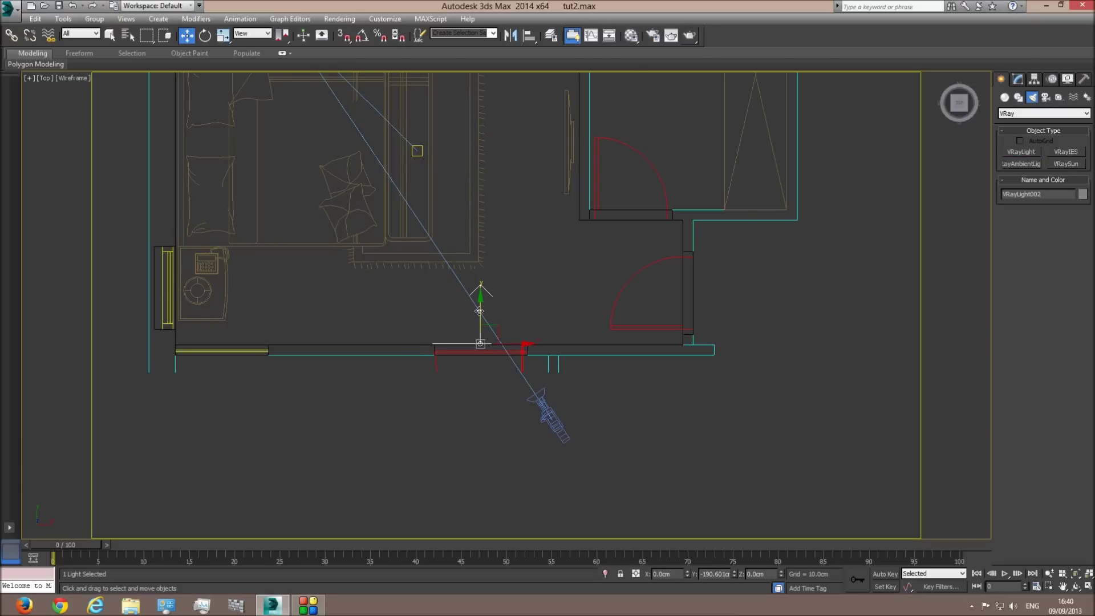
key("p")
left_click(1075, 586)
mouse_move(508, 308)
left_mouse_down()
mouse_move(502, 252)
mouse_move(511, 314)
left_mouse_up()
key("F3")
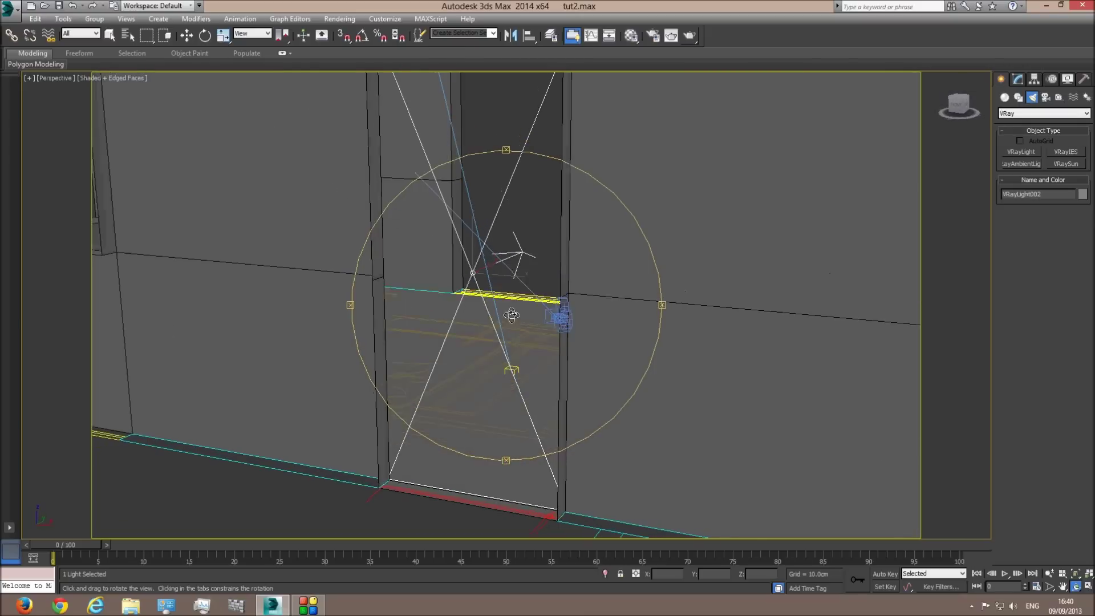
scroll(511, 314, "down", 6)
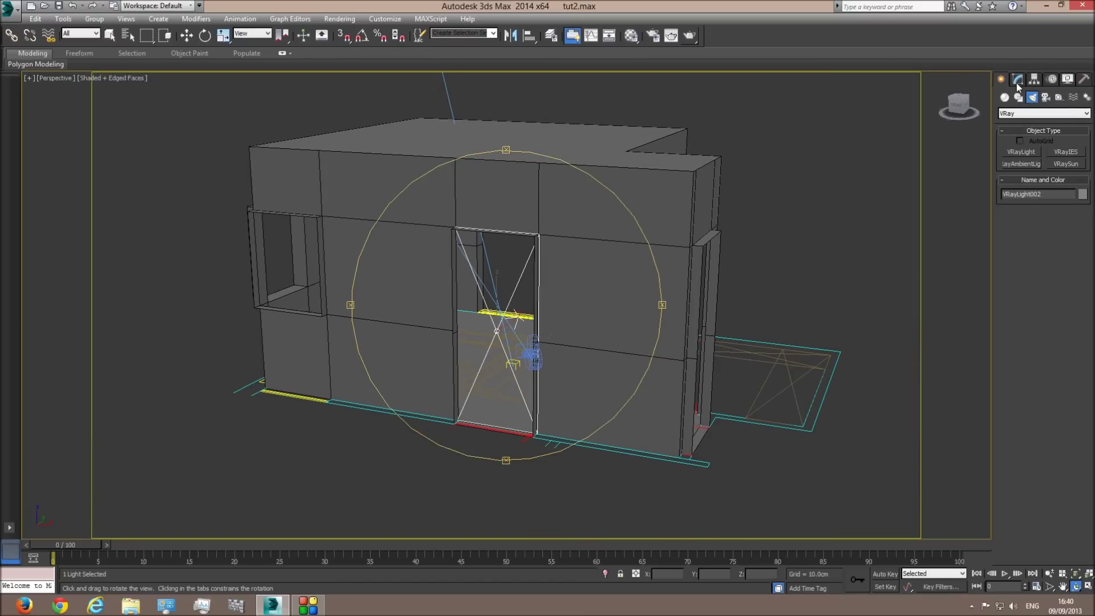
Step: Make the door light invisible, give it a very pale cyan colour and set its multiplier to 4.0
left_click(1018, 86)
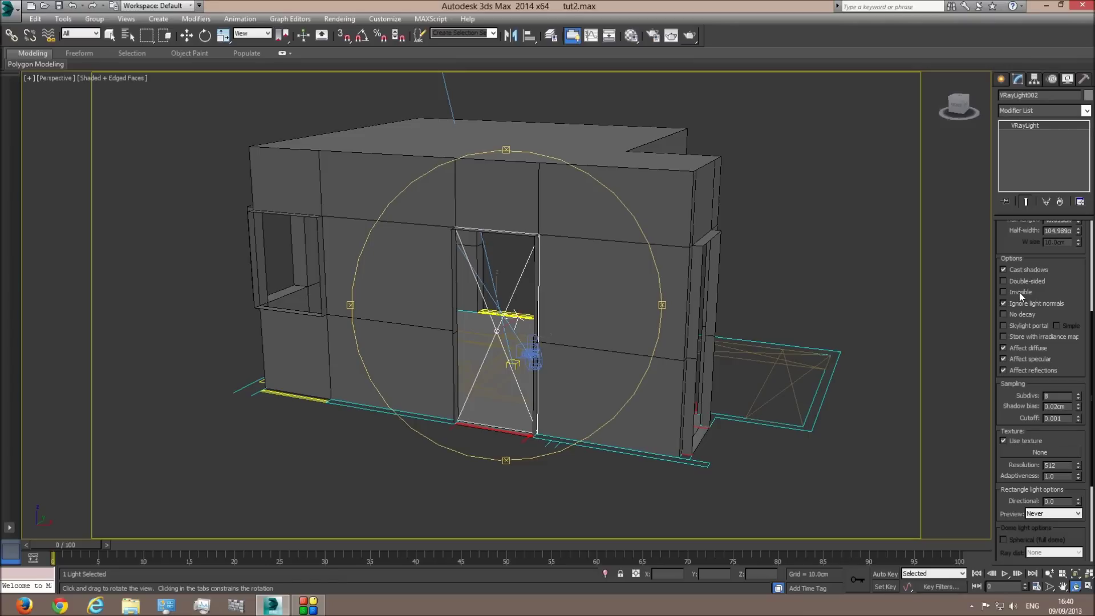
left_click(1020, 292)
left_click_drag(1070, 291, 1073, 489)
left_click(1054, 360)
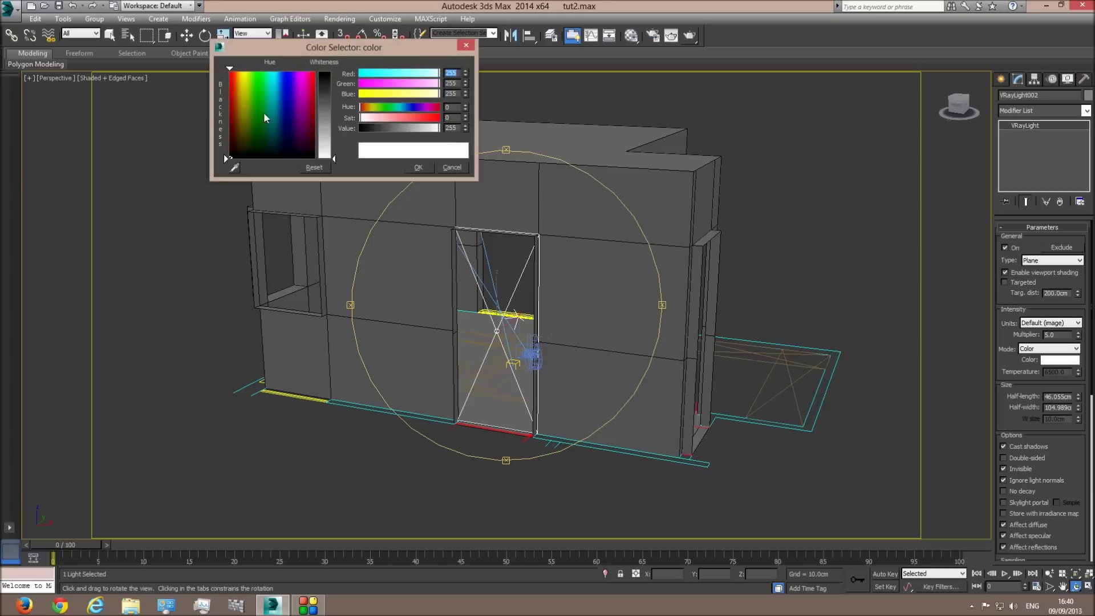
left_click(274, 132)
left_click_drag(334, 158, 333, 146)
left_click(418, 167)
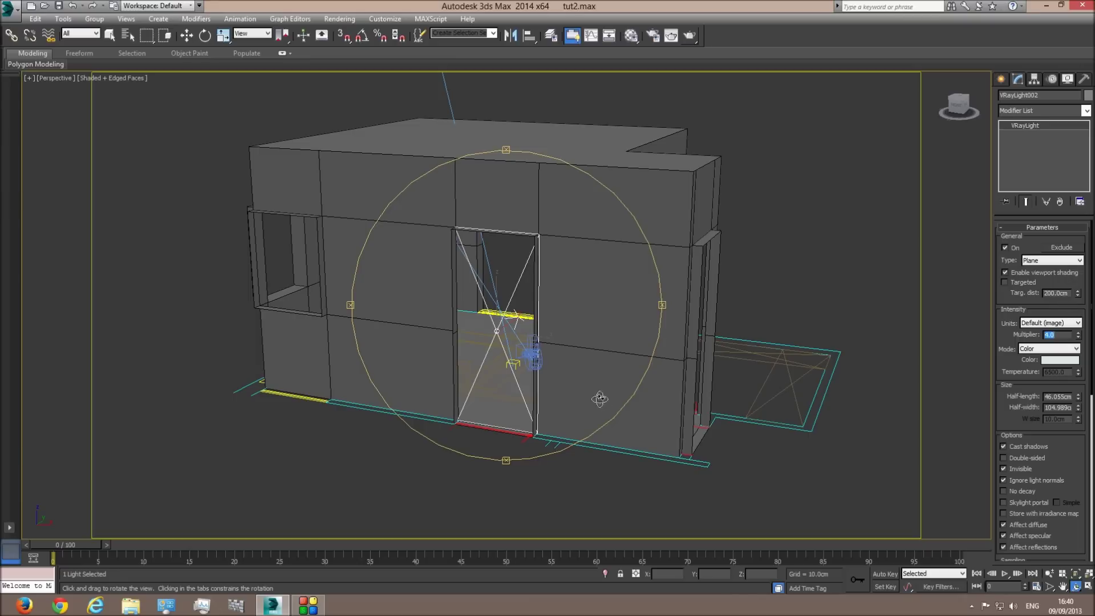
Step: Copy the door light to the window opening in the same wall, reduce its half-length to about 43.75 cm and centre it
key("t")
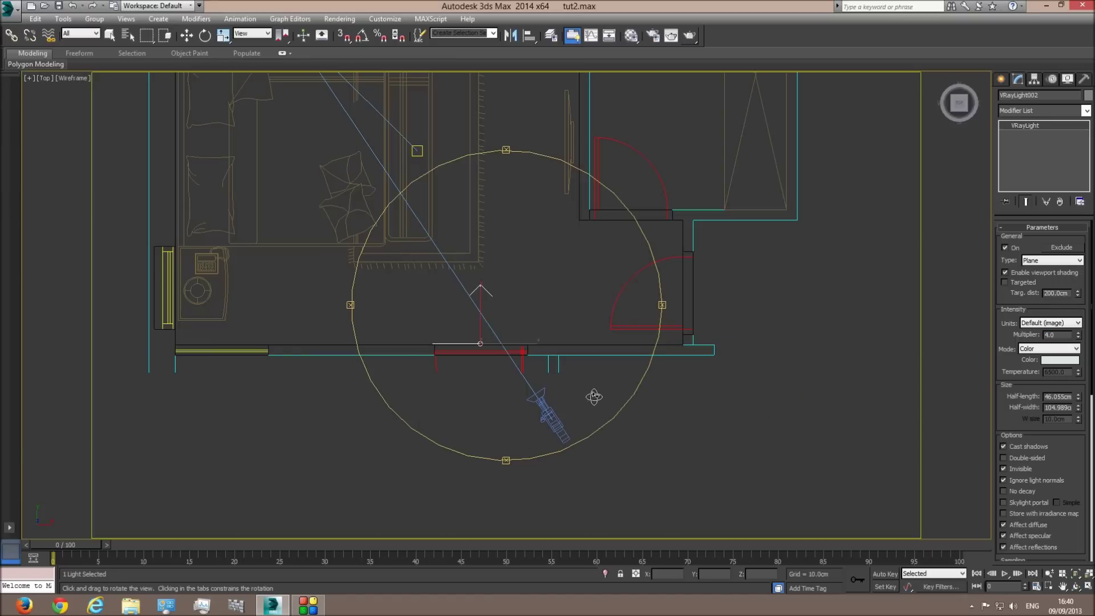
left_click(187, 36)
left_click_drag(516, 343, 257, 339, "shift")
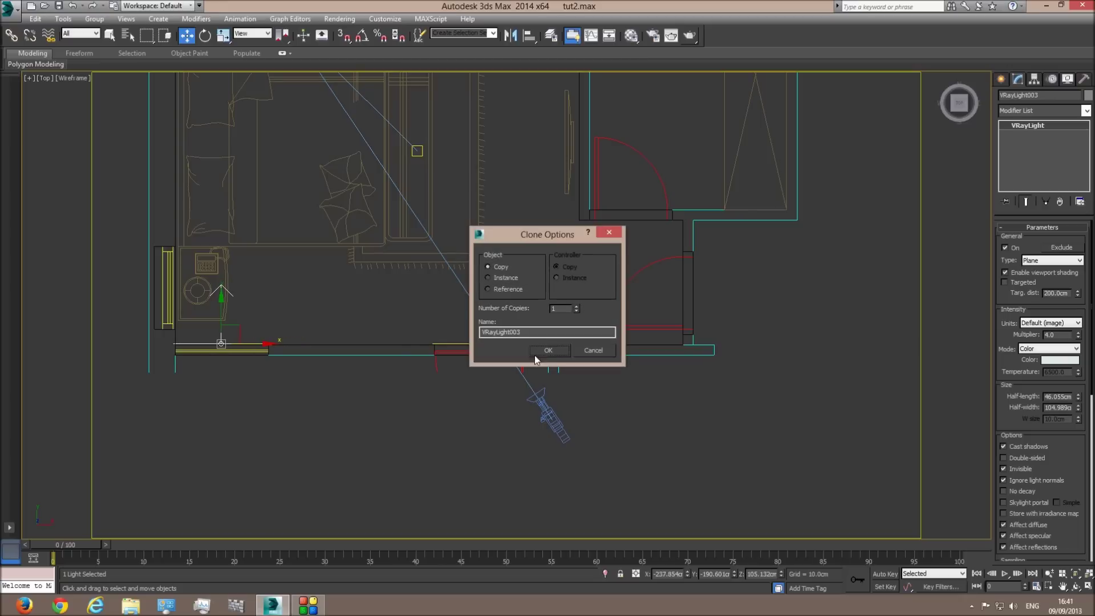
left_click(537, 351)
key("z")
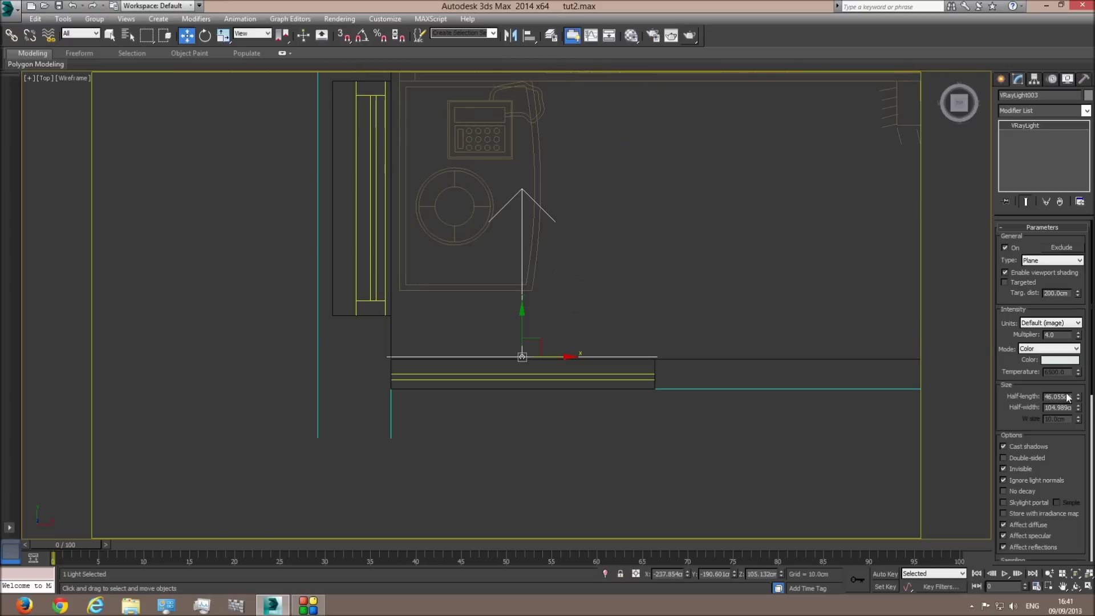
left_click_drag(1080, 415, 1079, 399)
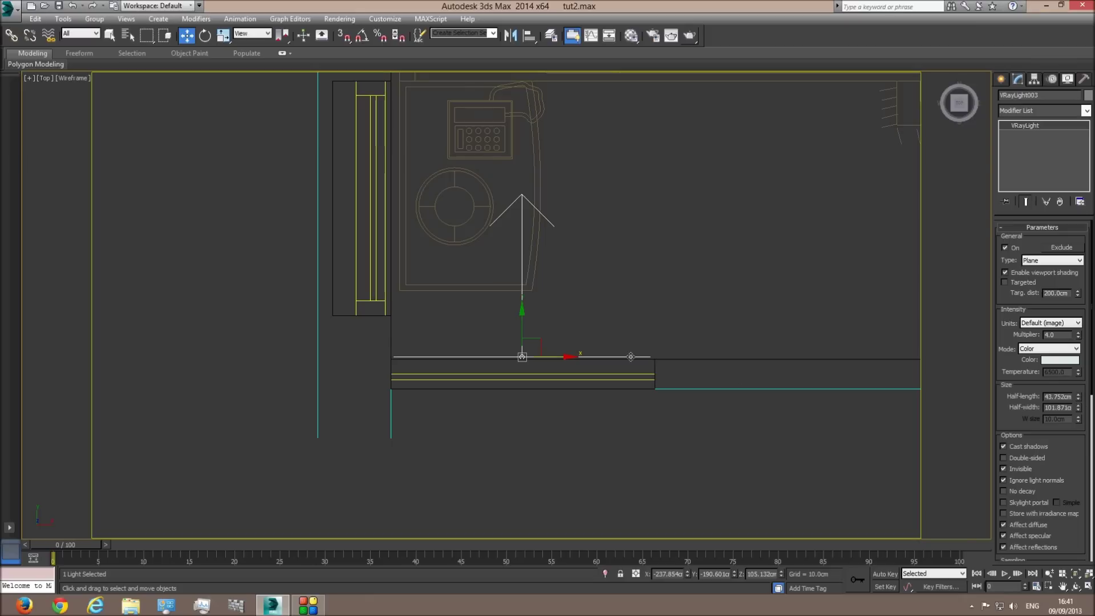
left_click_drag(557, 357, 558, 356)
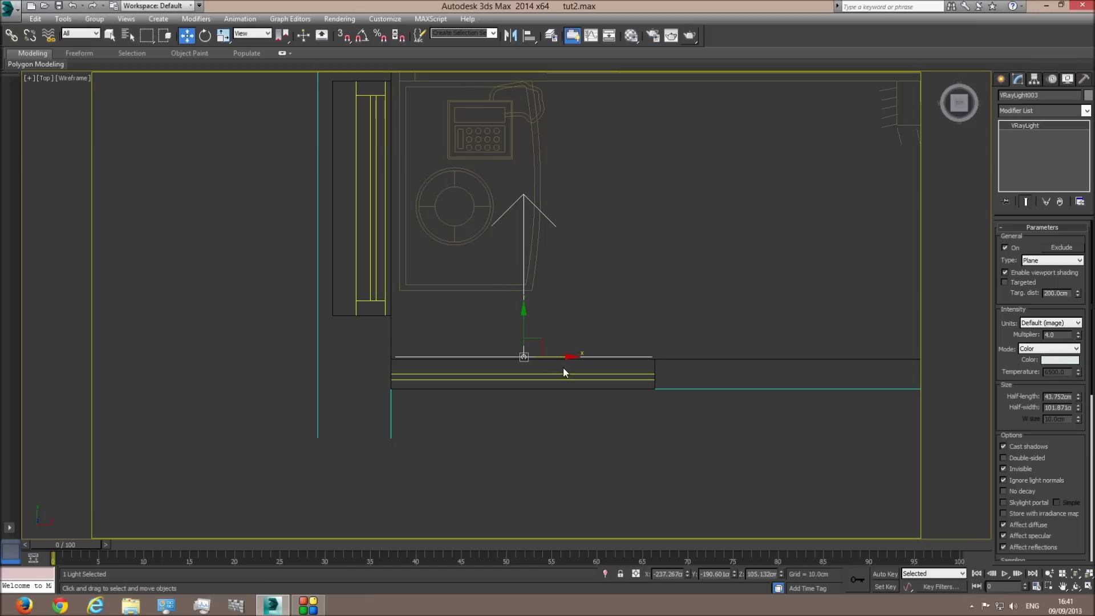
Step: Reduce the copied light's half-width to about 54.6 cm and raise it to fit the window in the front view
key("f")
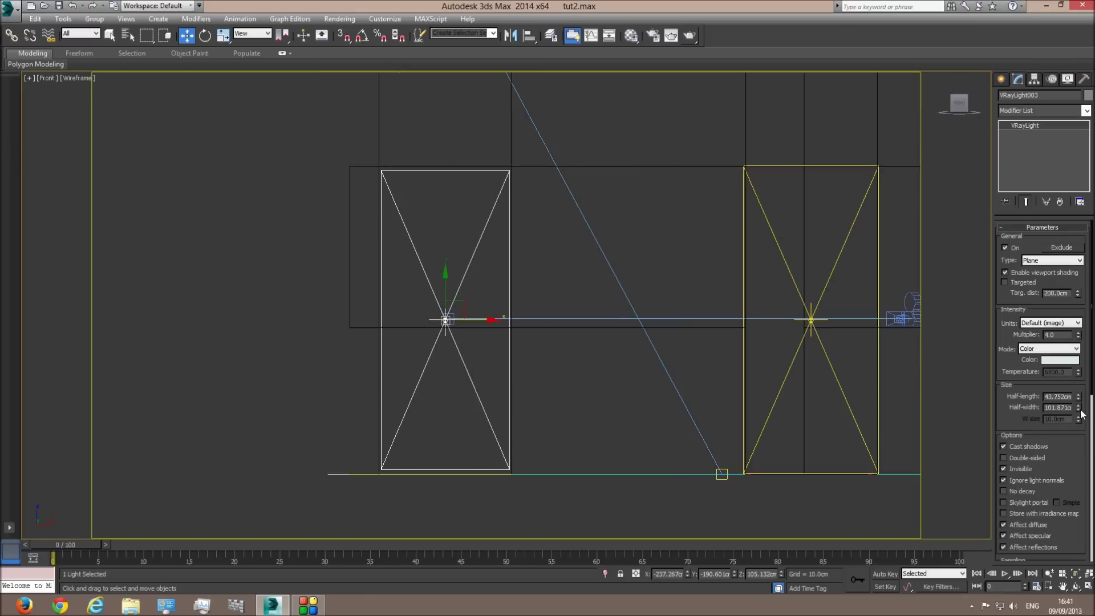
left_click_drag(1078, 401, 1079, 431)
key("ctrl+z")
left_click_drag(442, 278, 442, 203)
left_click_drag(1077, 408, 1078, 402)
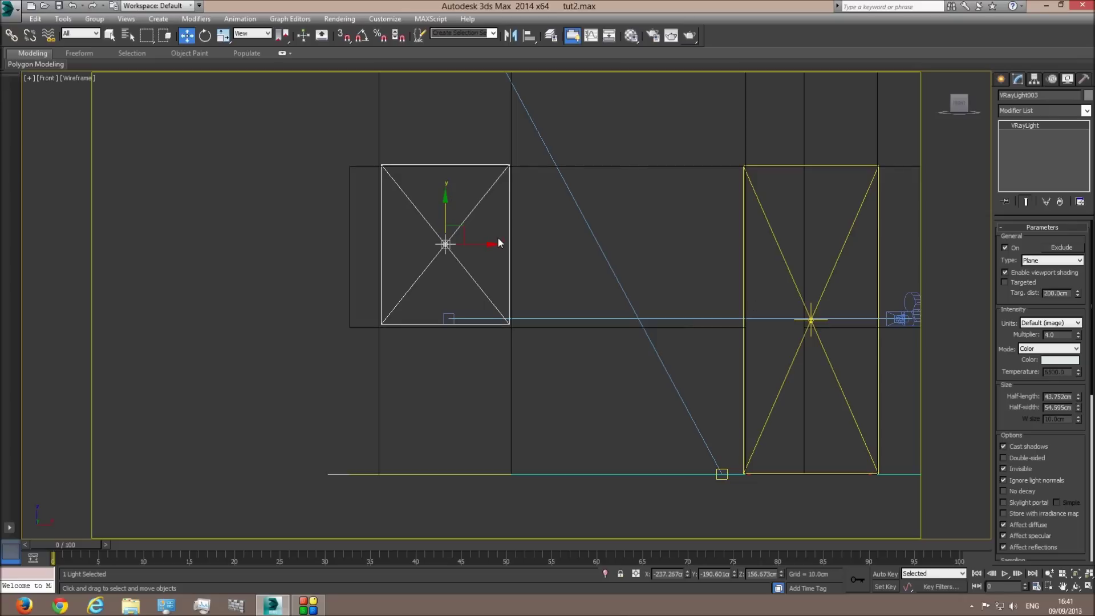
left_click_drag(445, 215, 453, 234)
Step: Copy the window light to the nearest side-wall window and rotate the copy 90° with angle snap so it faces the room
key("t")
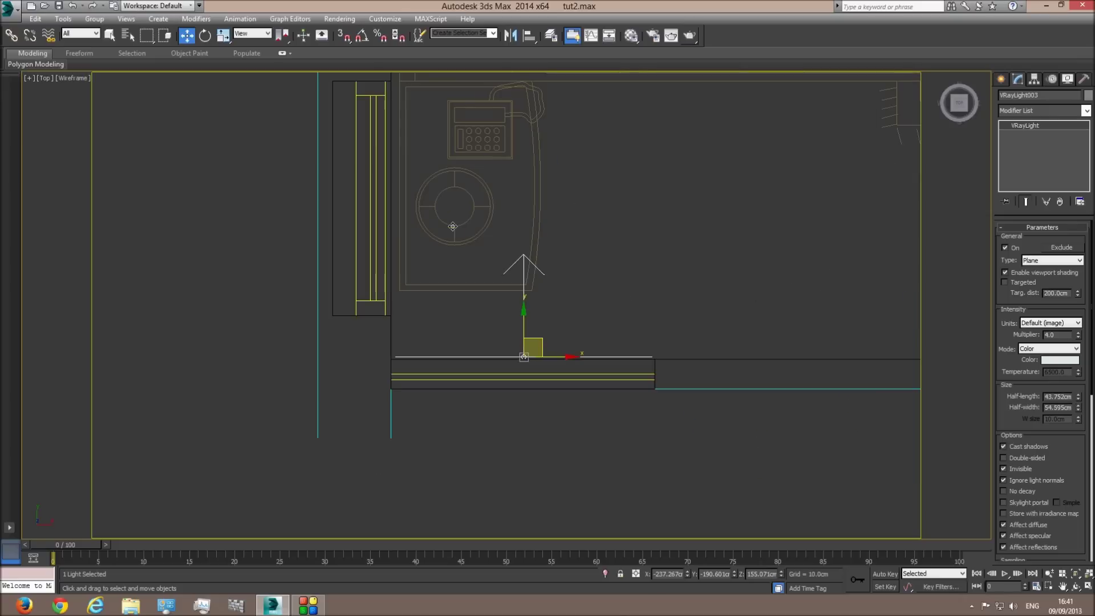
scroll(519, 339, "down", 2)
left_click_drag(534, 404, 478, 319, "shift")
left_click(528, 346)
left_click(361, 35)
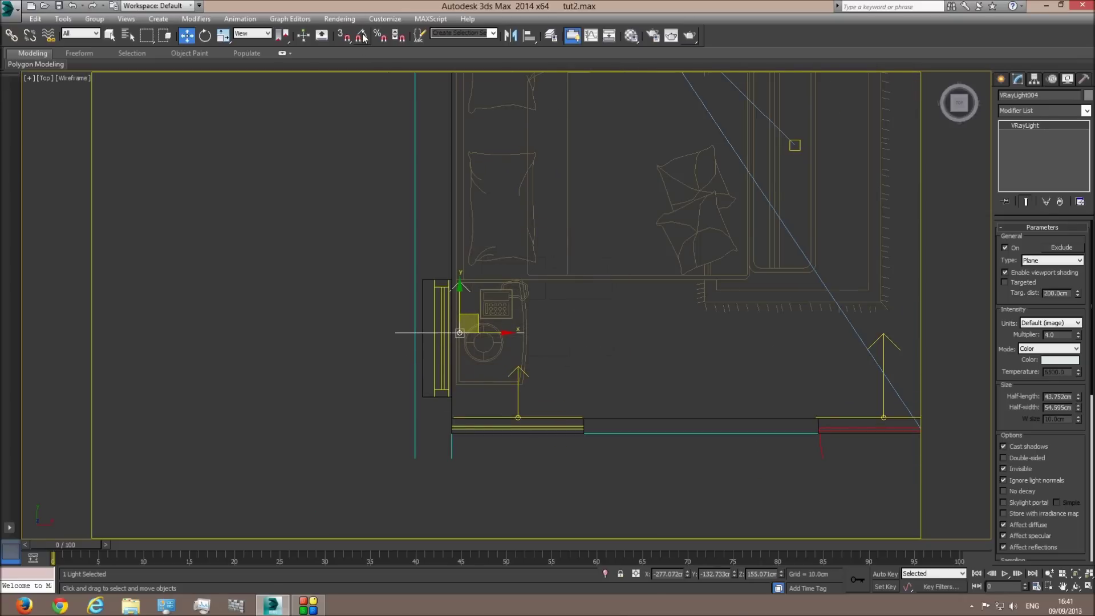
left_click(207, 39)
left_click_drag(515, 331, 514, 381)
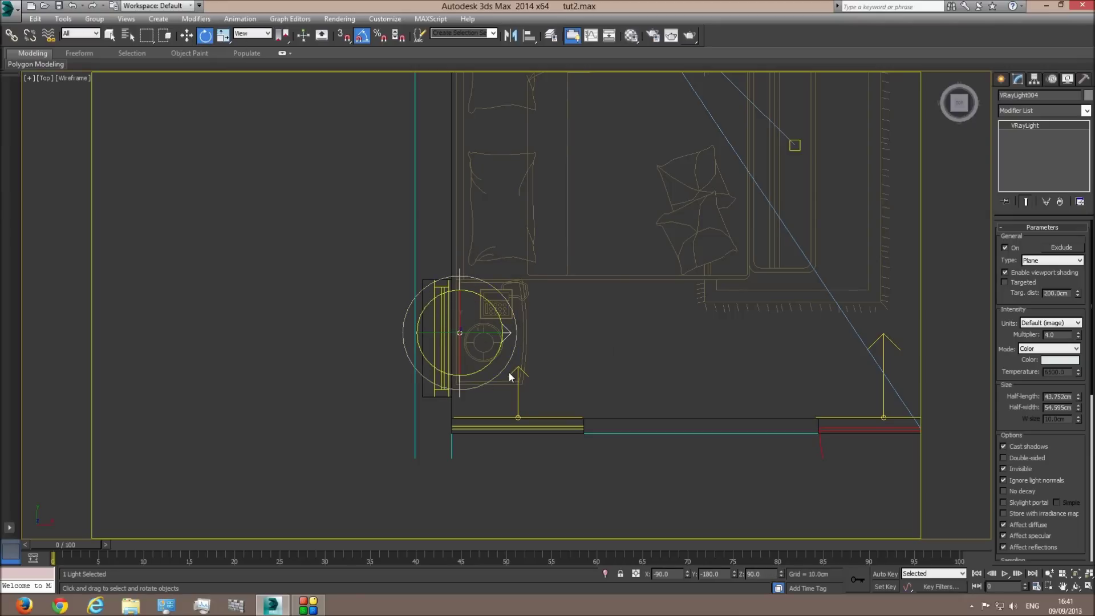
Step: Align the rotated light with the side window's inner face and reduce its half-length to about 39.8 cm
left_click(186, 35)
scroll(390, 353, "up", 4)
left_click_drag(547, 292, 534, 304)
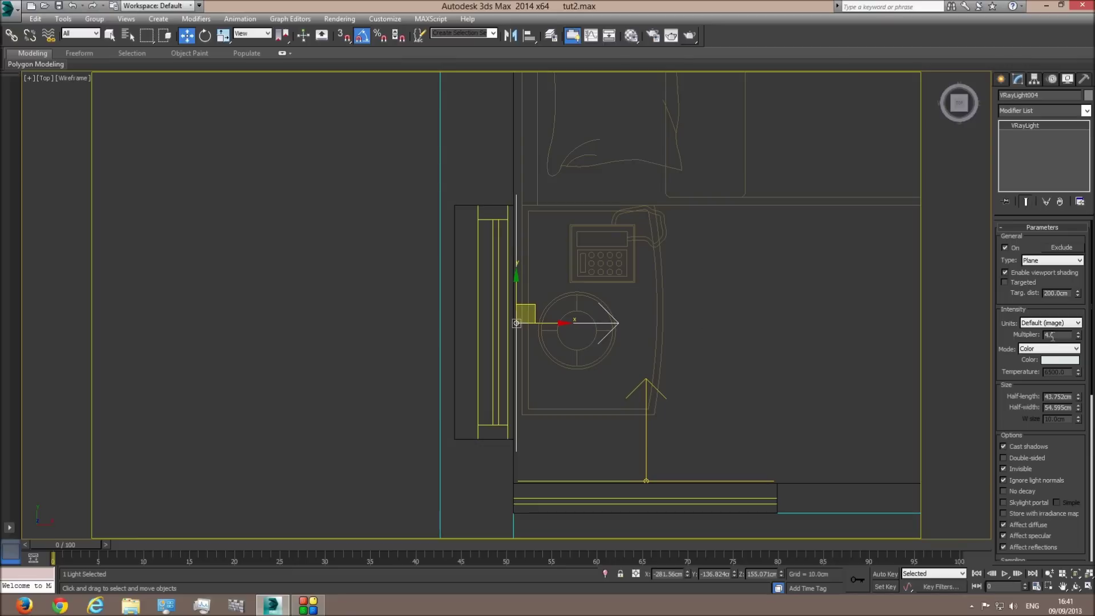
left_click_drag(1078, 396, 1078, 405)
Step: Copy the side-window light along the same wall to the second side window and align it with the opening
scroll(684, 447, "down", 8)
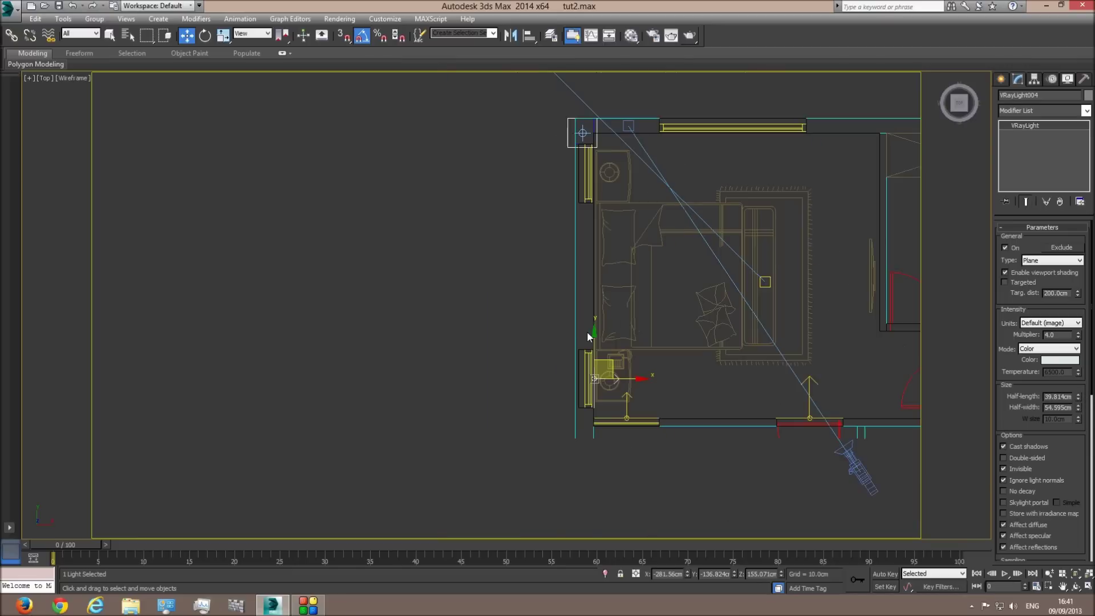
left_click_drag(594, 331, 597, 167, "shift")
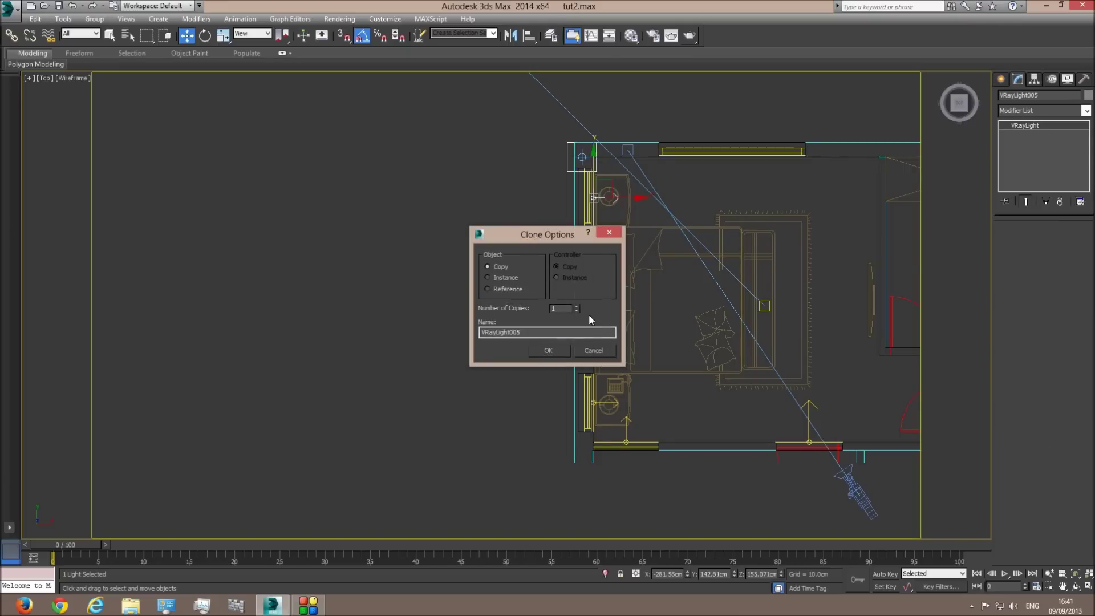
left_click(552, 349)
scroll(597, 322, "up", 6)
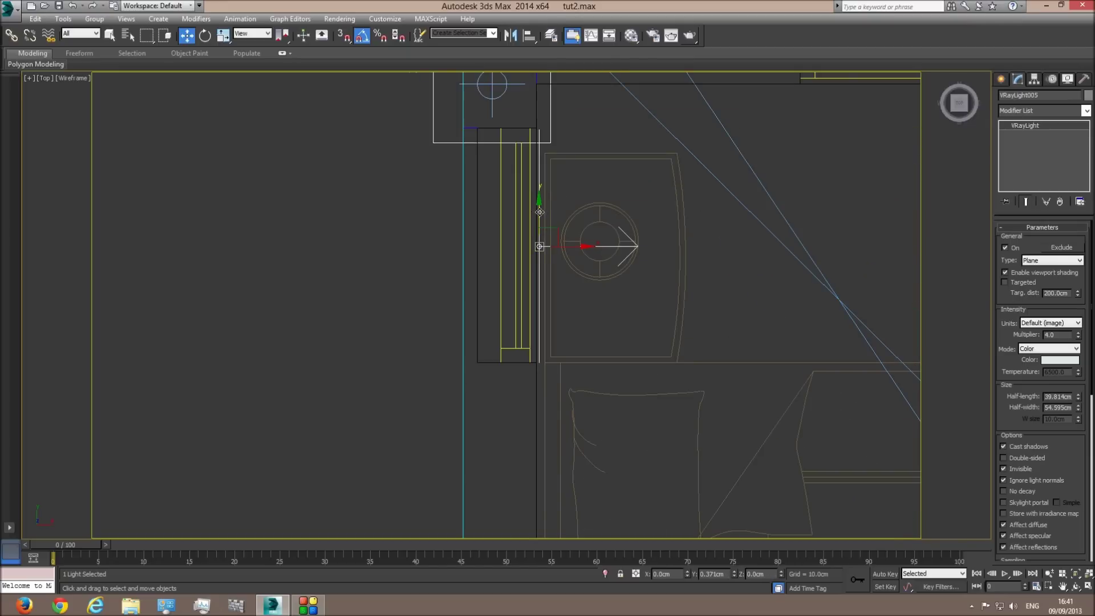
Step: Copy the side-window light to the wide opening in the far wall, rotate it to face the room and centre it there
mouse_move(547, 240)
left_mouse_down("shift")
mouse_move(994, 131)
mouse_move(964, 71)
left_mouse_up("shift")
left_click(550, 349)
scroll(487, 367, "down", 4)
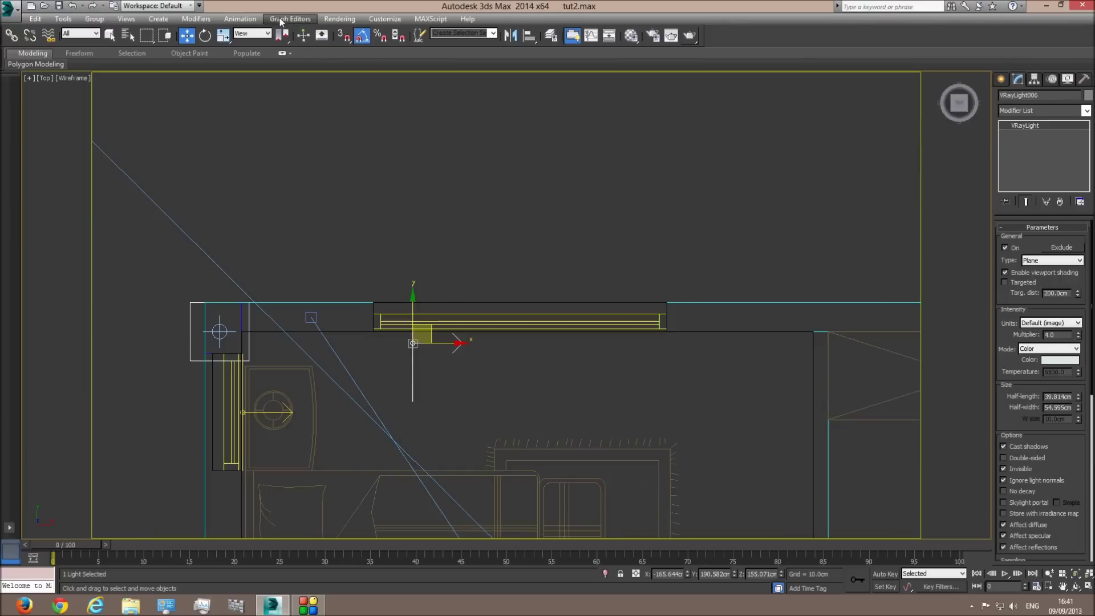
key("e")
left_click_drag(468, 346, 463, 398)
key("w")
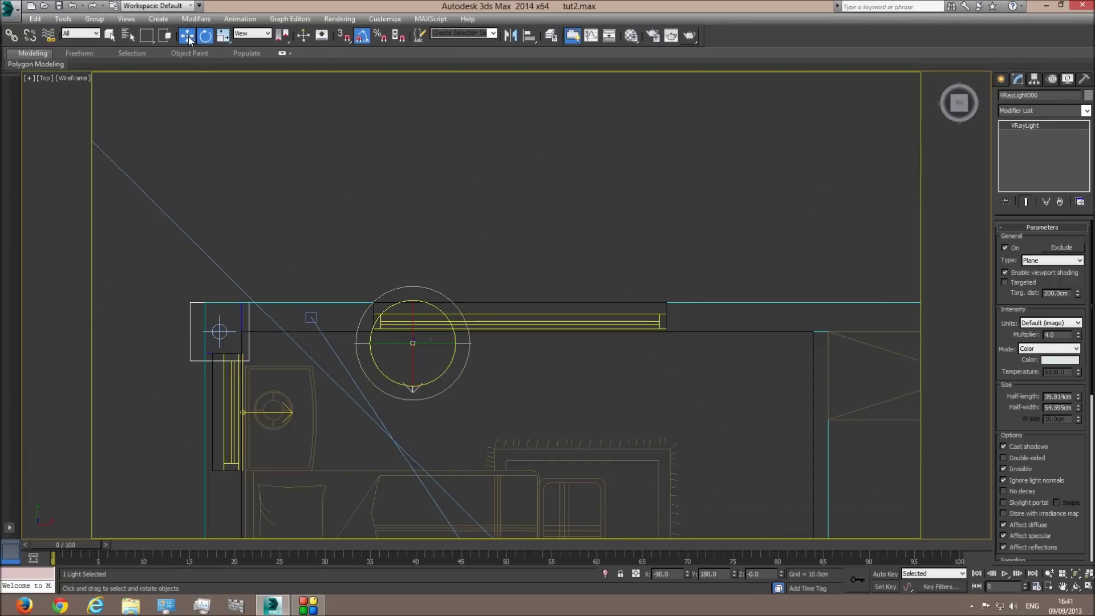
left_click_drag(432, 316, 537, 316)
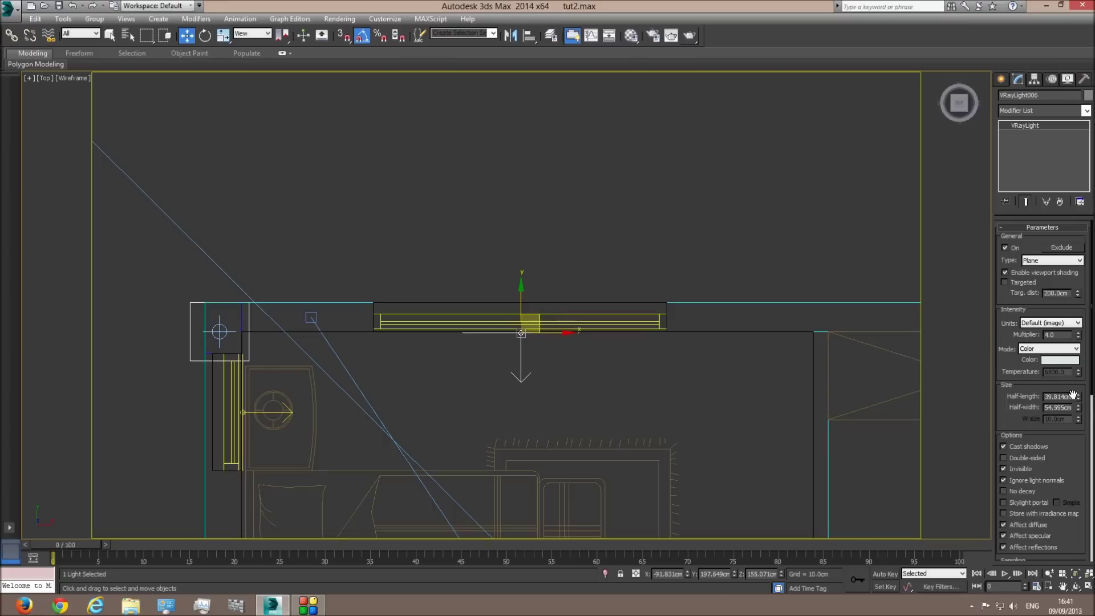
Step: Resize the far-wall light to half-length about 100.3 cm and half-width about 104.4 cm, and lower it to fit its opening
left_click_drag(1079, 399, 1078, 306)
left_click_drag(561, 335, 561, 335)
key("f")
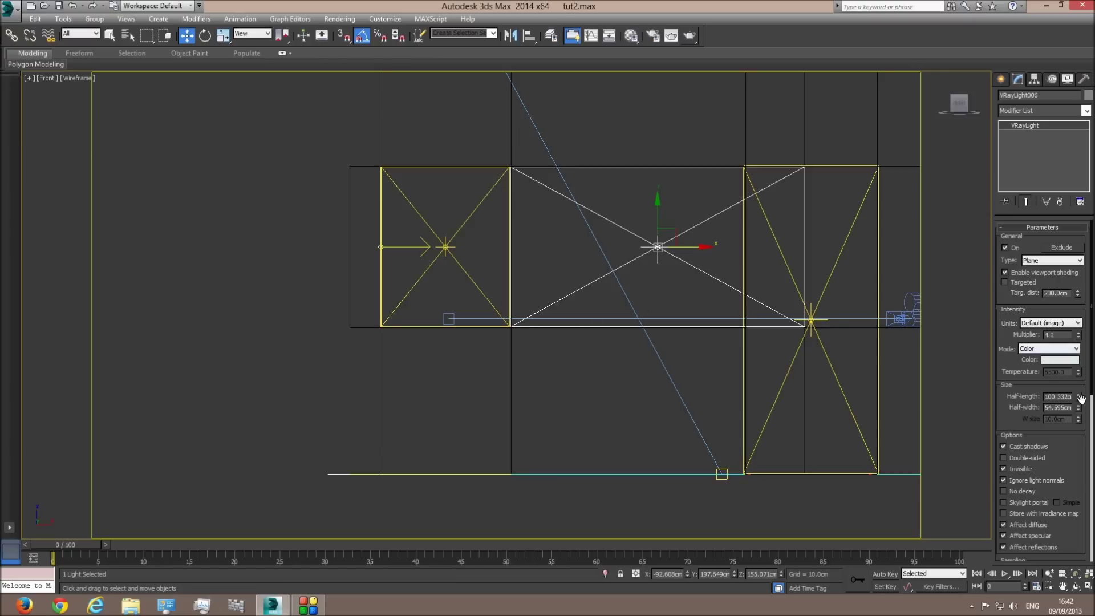
left_click_drag(1079, 409, 1079, 364)
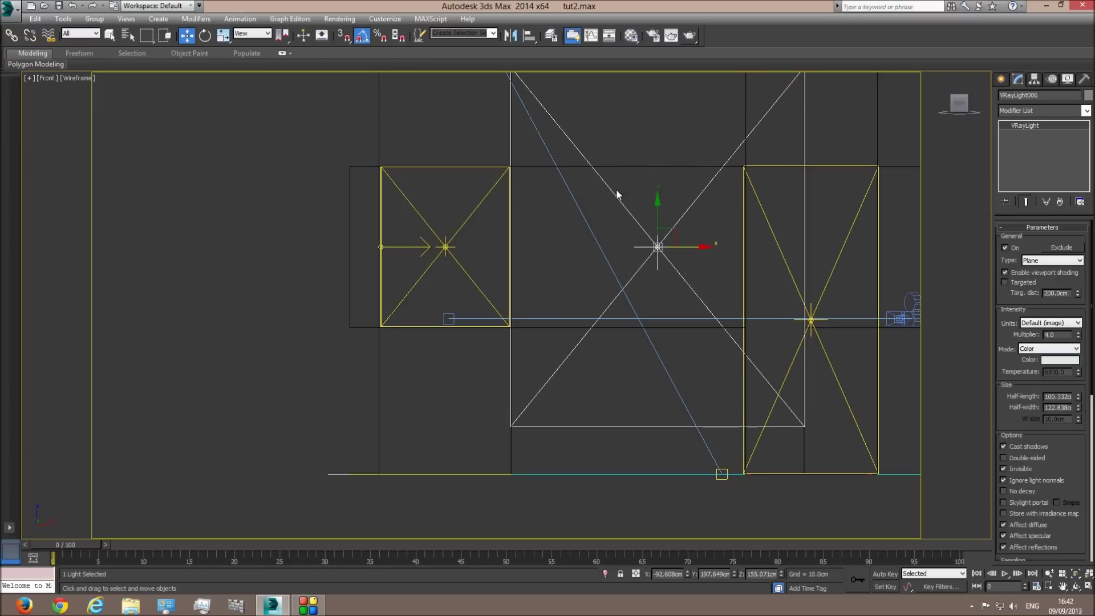
left_click_drag(657, 225, 658, 266)
left_click_drag(1073, 416, 825, 357)
left_click_drag(652, 262, 656, 289)
Step: Inspect the plane lights in the door and window openings from outside the room in perspective, and select the room's poly object
key("p")
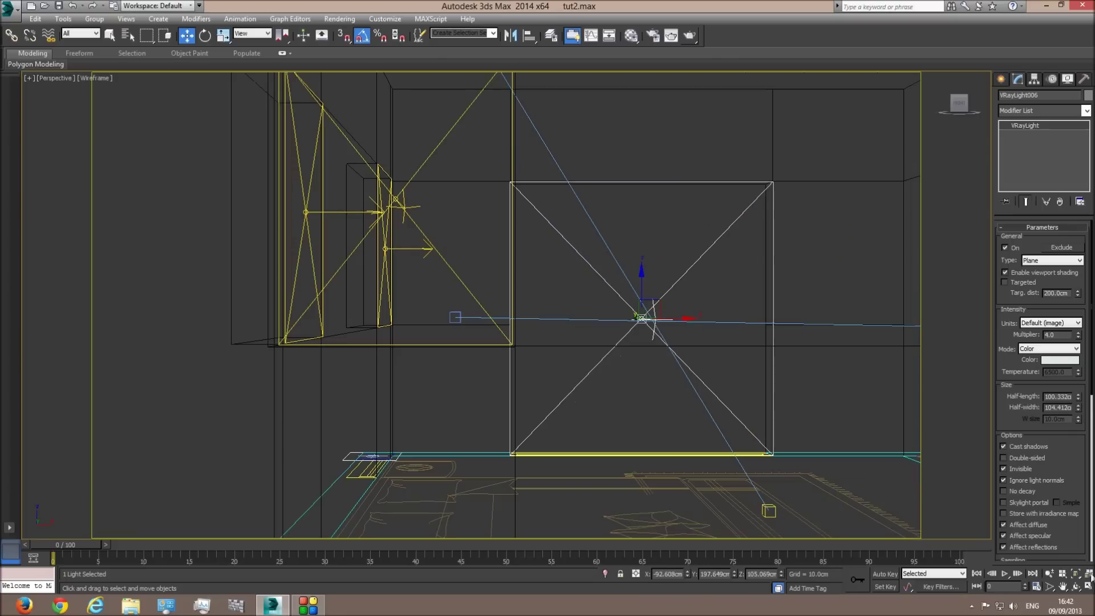
key("ctrl+r")
mouse_move(570, 303)
left_mouse_down()
mouse_move(574, 330)
mouse_move(501, 353)
left_mouse_up()
scroll(573, 330, "down", 5)
scroll(539, 349, "up", 6)
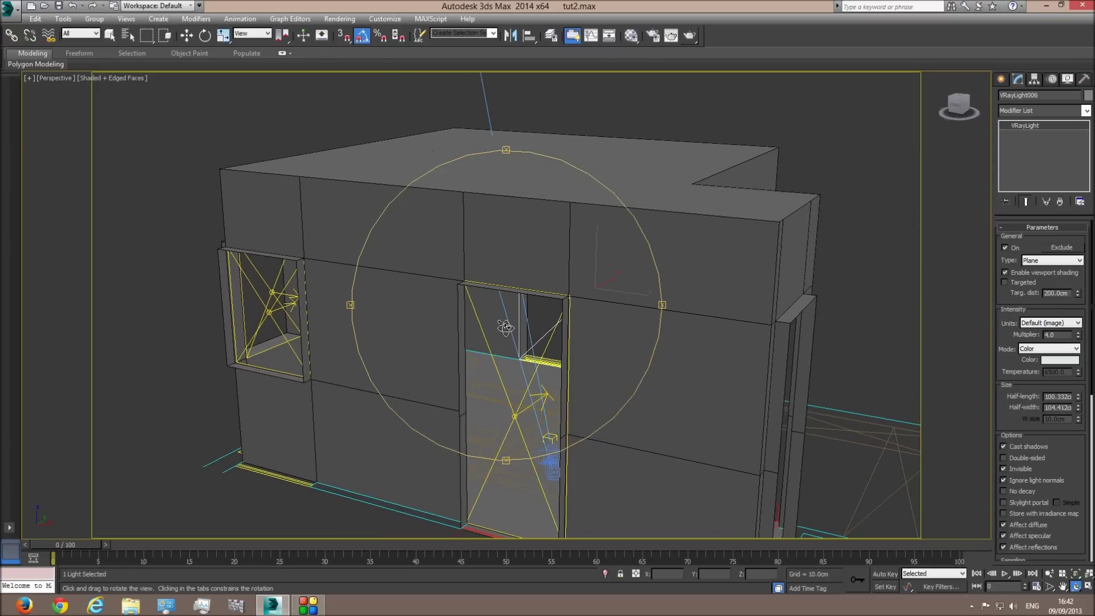
left_click_drag(459, 399, 506, 346)
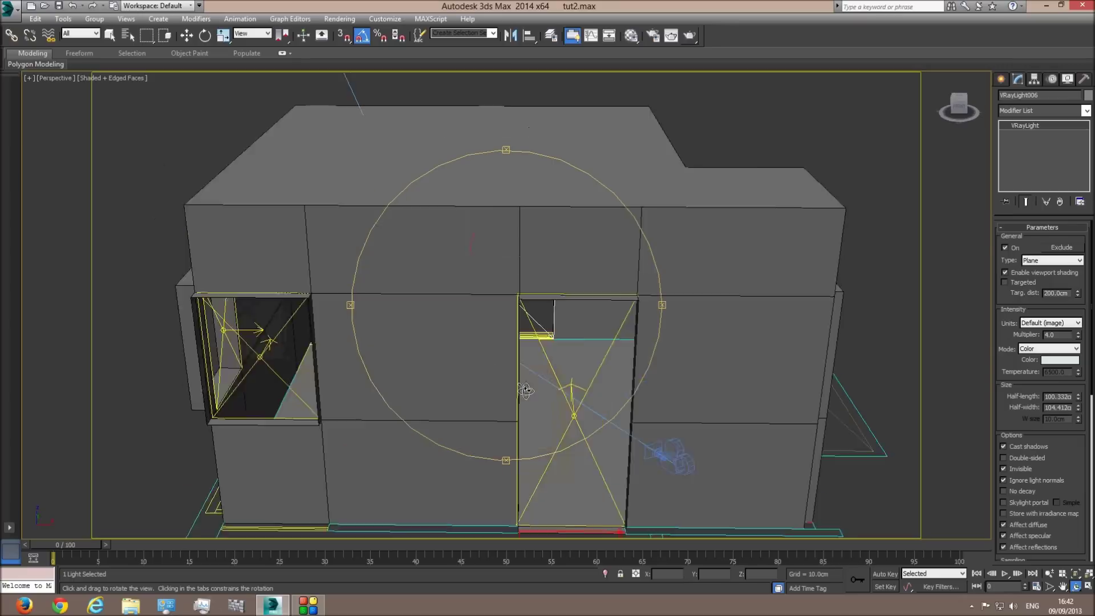
left_click_drag(509, 392, 627, 402)
key("w")
left_click(698, 404)
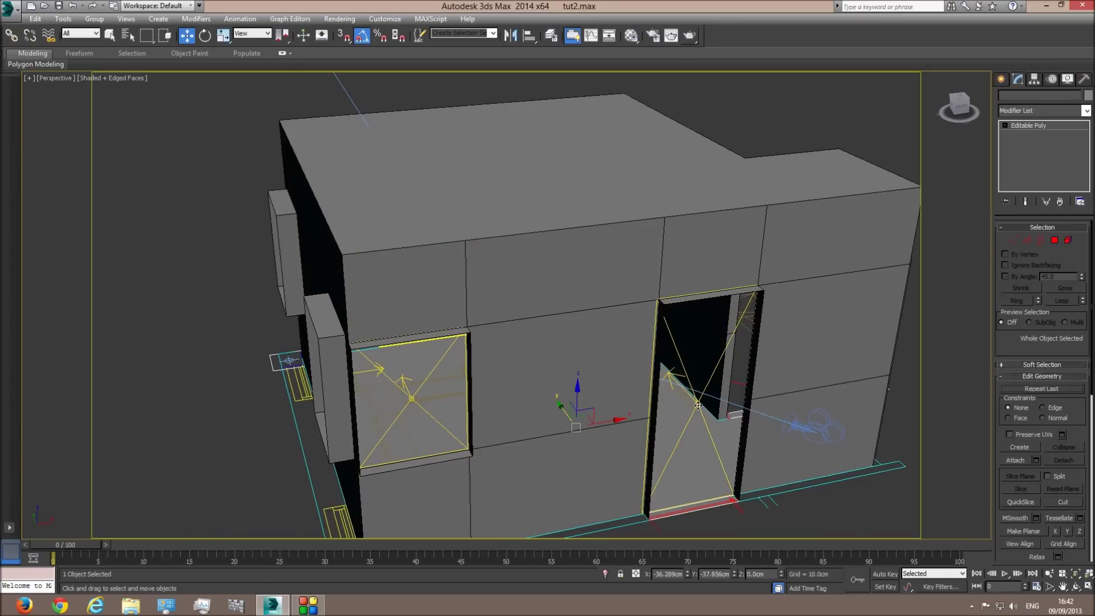
Step: Set the door light's colour to RGB 255, 180, 80, then raise its whiteness to a pale warm cream
left_click(698, 405)
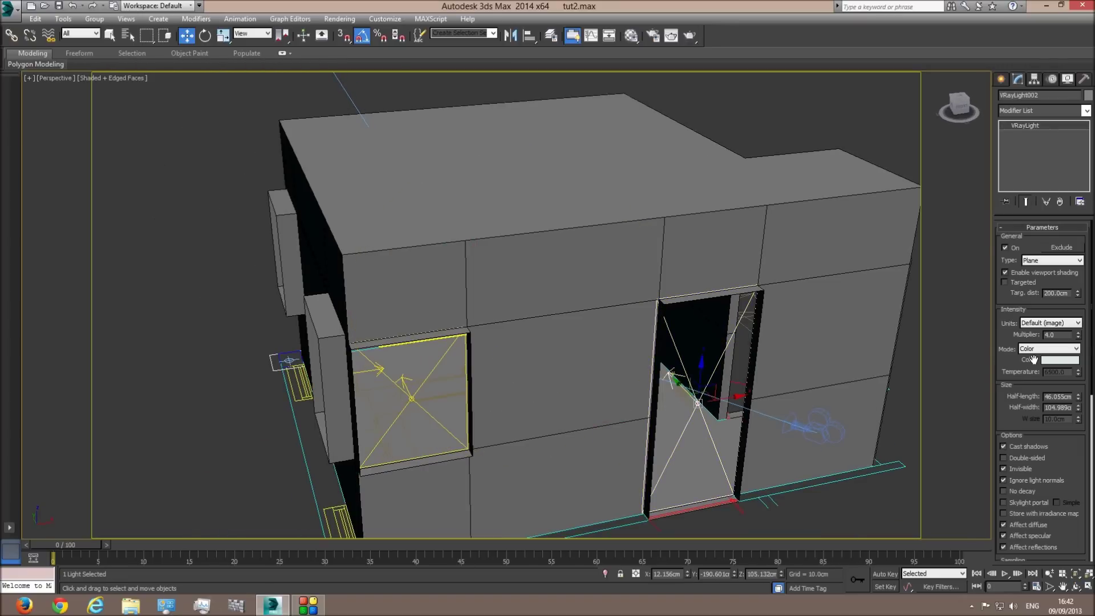
left_click(1061, 360)
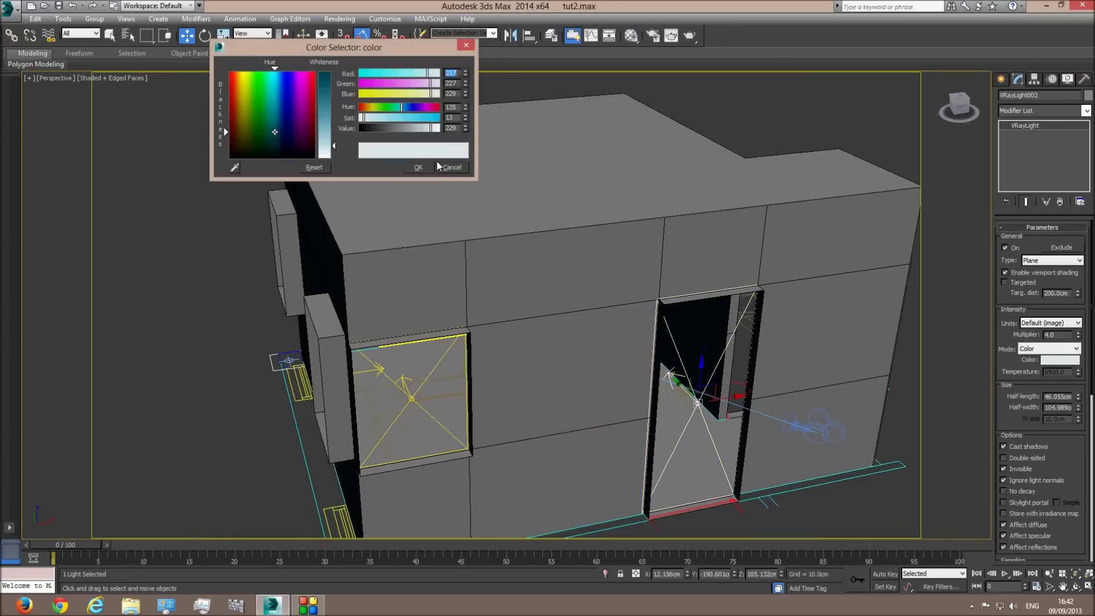
type("255")
key("Tab")
type("180")
key("Tab")
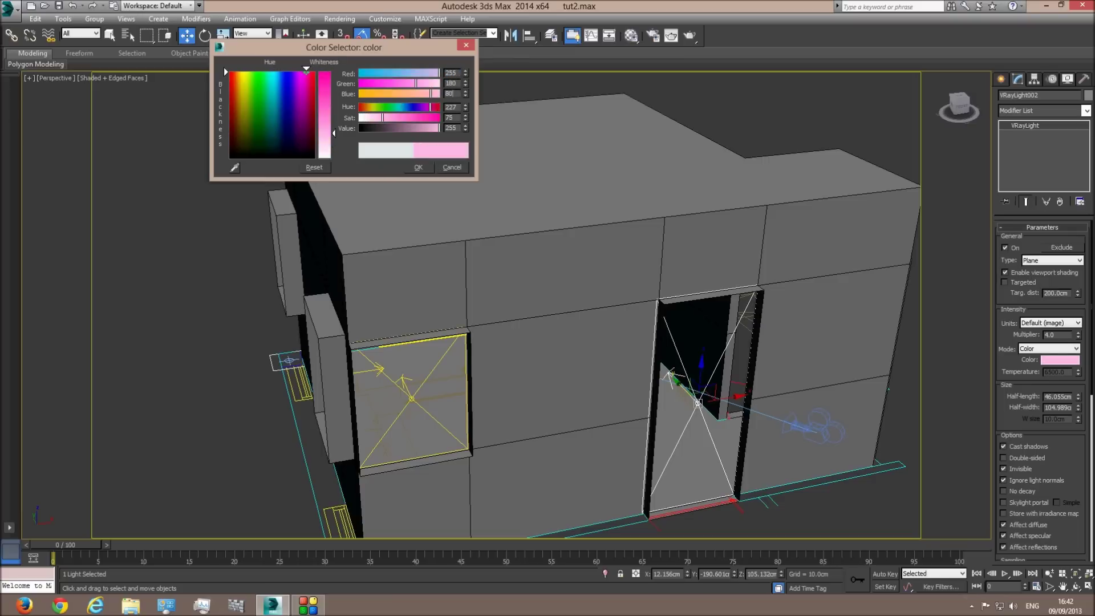
type("80")
key("Tab")
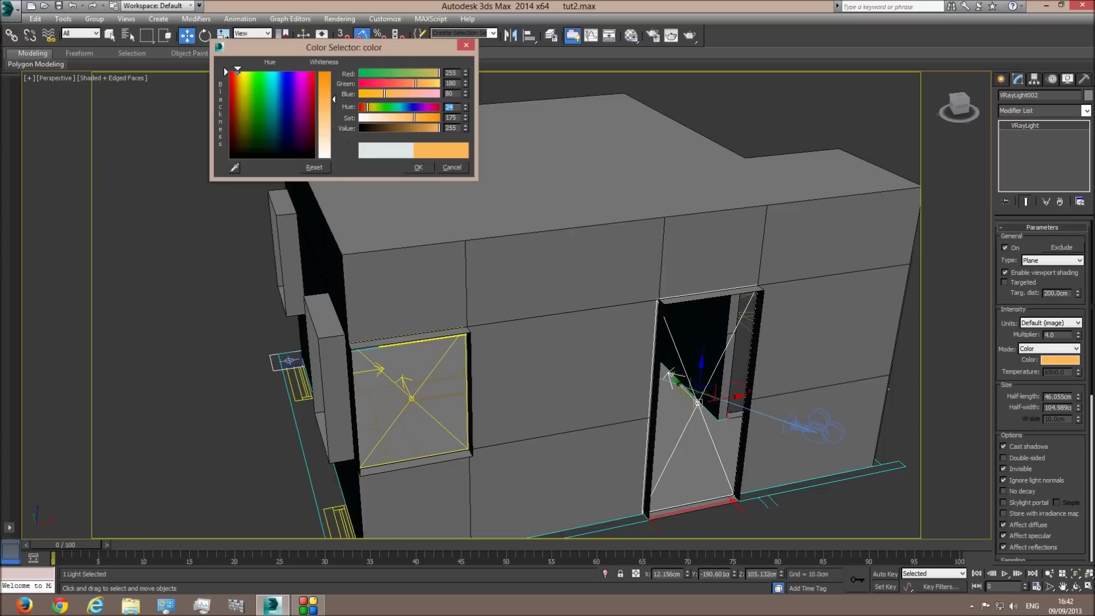
left_click_drag(333, 100, 334, 140)
left_click(422, 168)
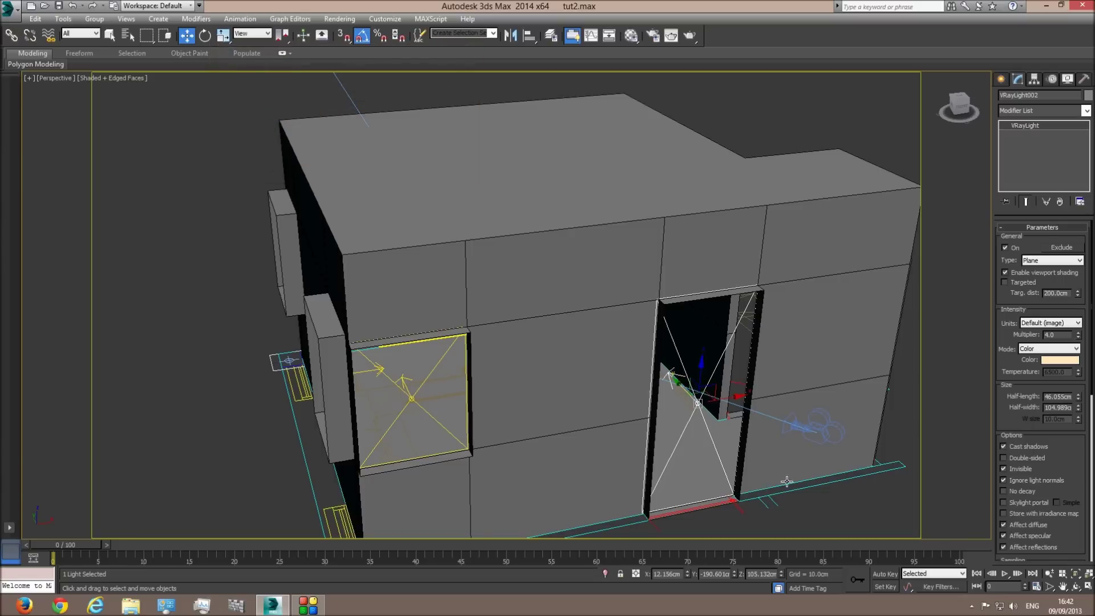
Step: Copy the warm door light in top view to the doorway in the short end wall of the entrance area
left_click(1075, 587)
left_click_drag(511, 342, 236, 388)
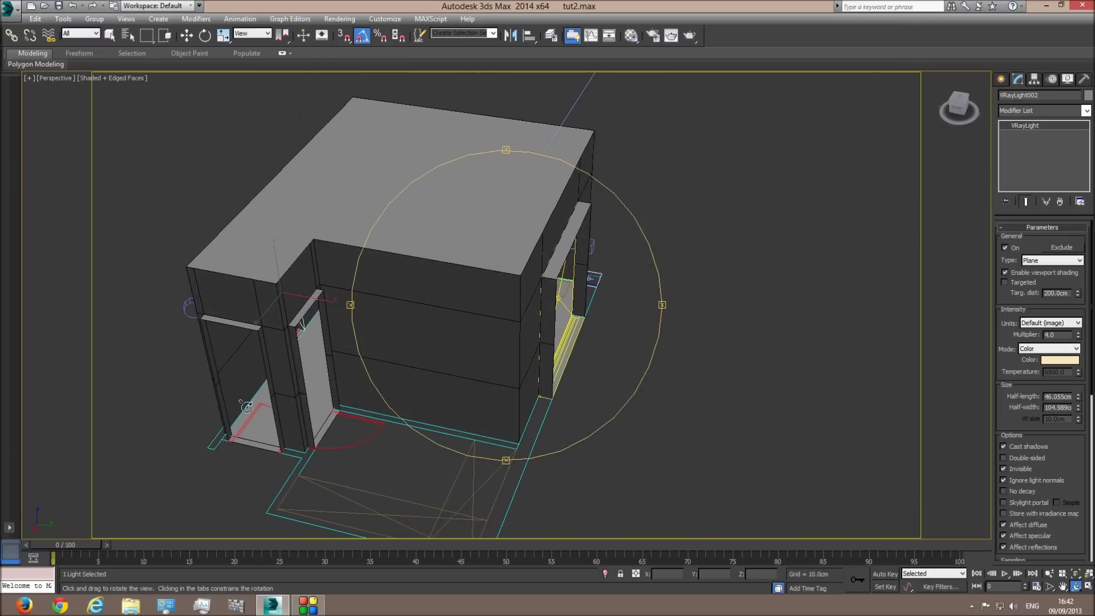
left_click_drag(319, 372, 279, 307)
key("w")
key("t")
scroll(591, 203, "down", 5)
scroll(551, 313, "up", 5)
left_click_drag(537, 320, 736, 274, "shift")
left_click(547, 350)
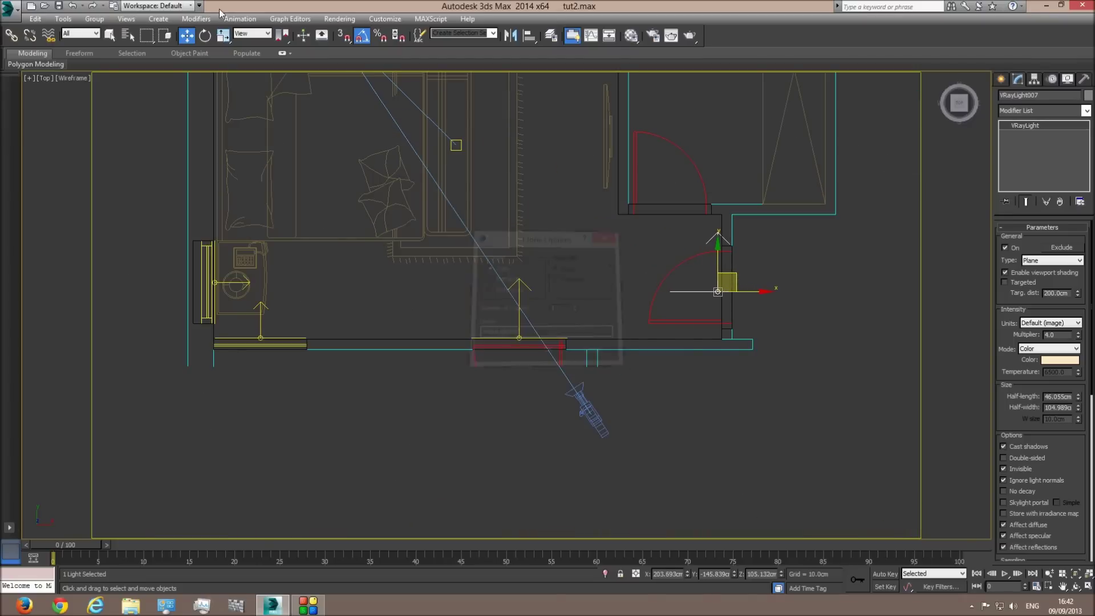
Step: Rotate the copied door light to face the room, align it with the end-wall doorway and set its half-length to about 40.07 cm
key("e")
scroll(741, 337, "up", 4)
left_click_drag(624, 282, 623, 228)
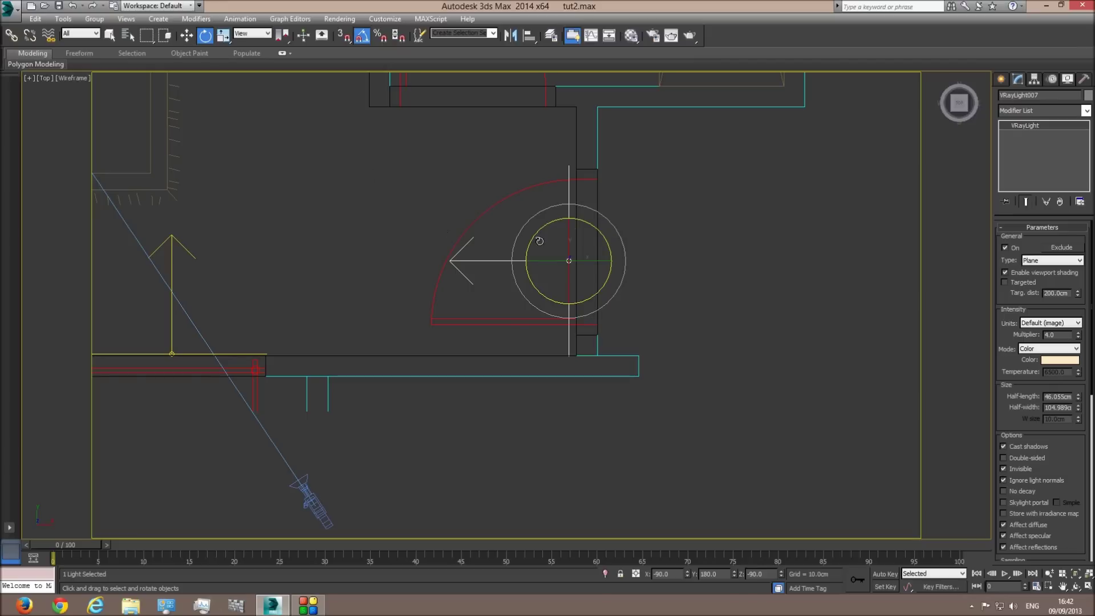
left_click(188, 37)
left_click_drag(590, 252, 594, 238)
left_click_drag(1078, 399, 1078, 403)
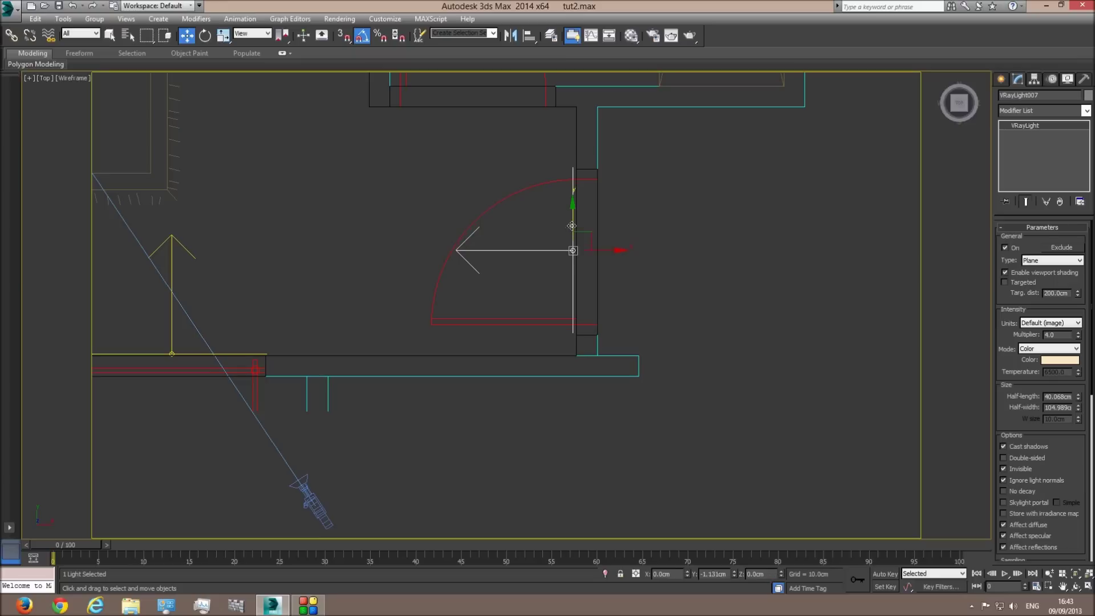
Step: Copy the end-wall door light to the adjoining room's doorway and rotate it 90° to shine into the entrance area
mouse_move(587, 231)
left_mouse_down("shift")
mouse_move(517, 183)
mouse_move(485, 92)
mouse_move(490, 110)
left_mouse_up("shift")
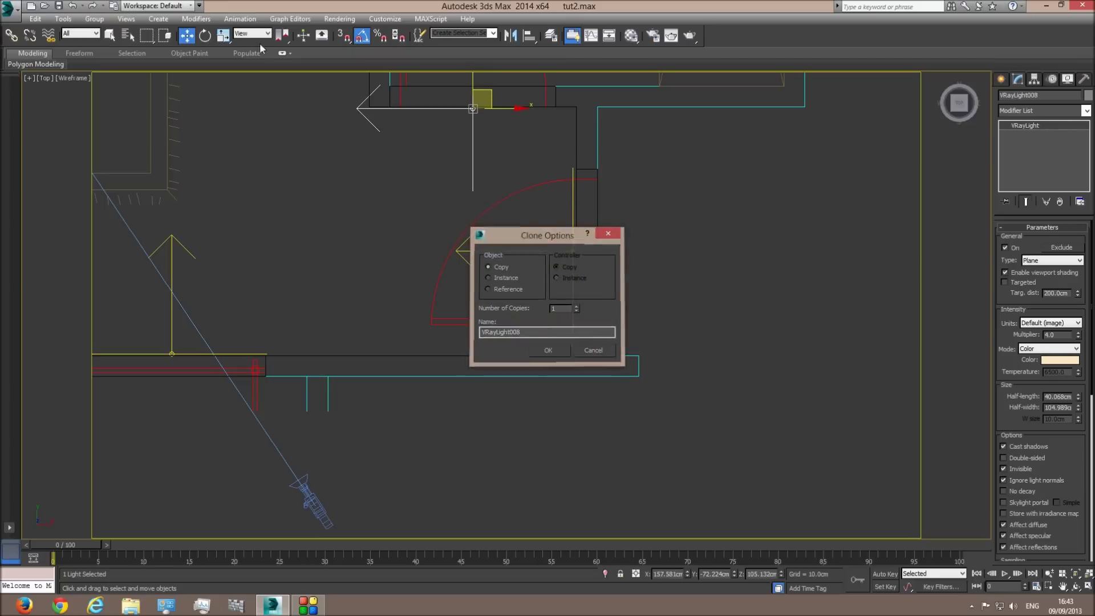
left_click(548, 349)
key("e")
left_click_drag(528, 103, 521, 94)
scroll(509, 247, "down", 2)
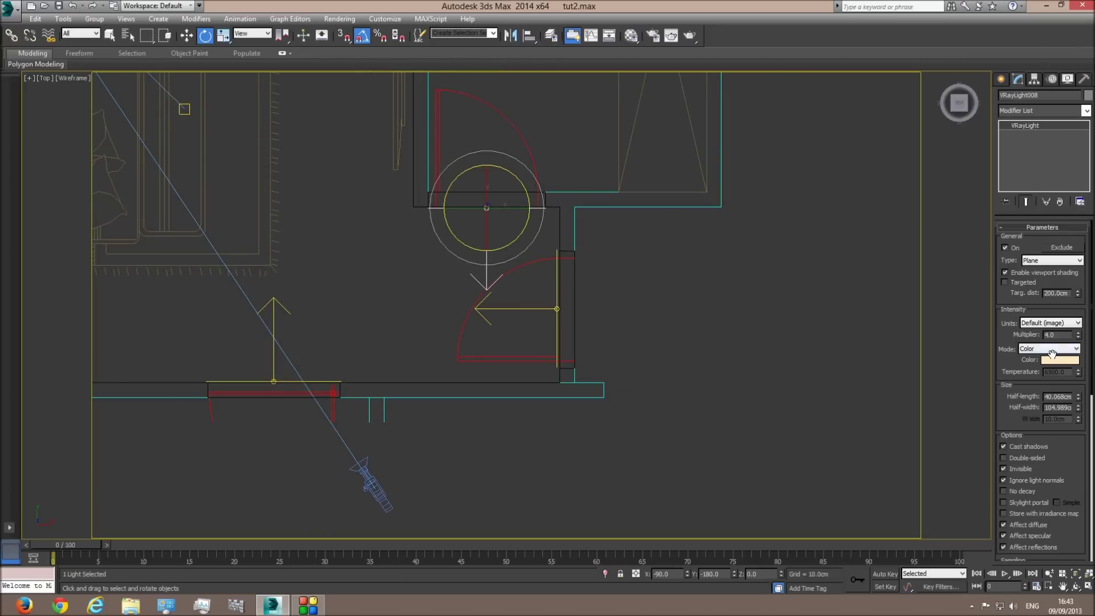
Step: Examine the light layout in top view and the settings of the end-wall door light, far-wall light and side-window light
left_click(548, 311)
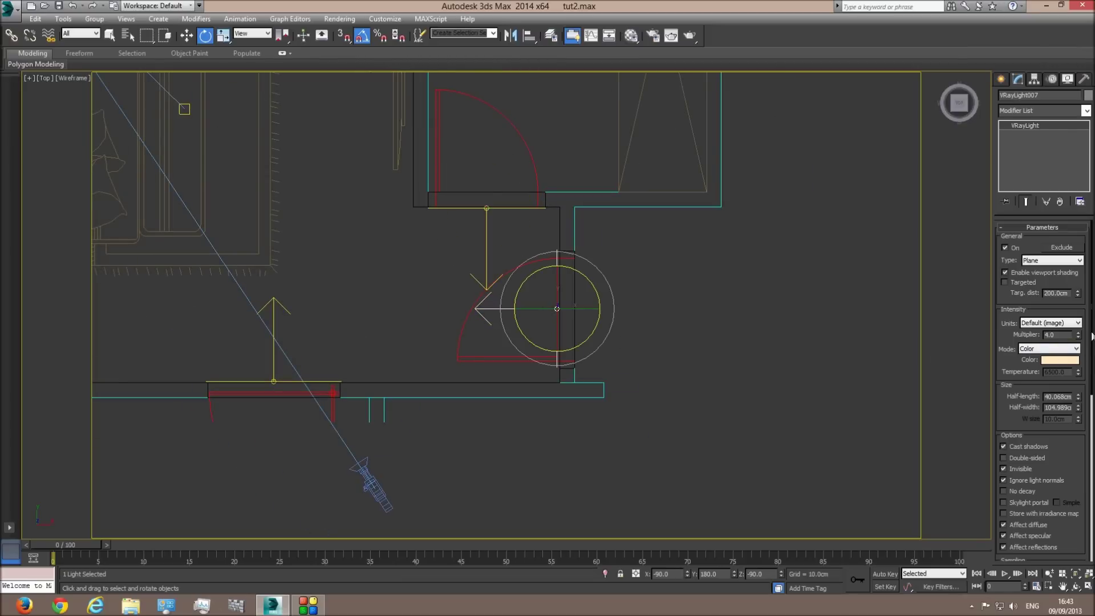
middle_click_drag(513, 351, 665, 337)
scroll(459, 344, "down", 5)
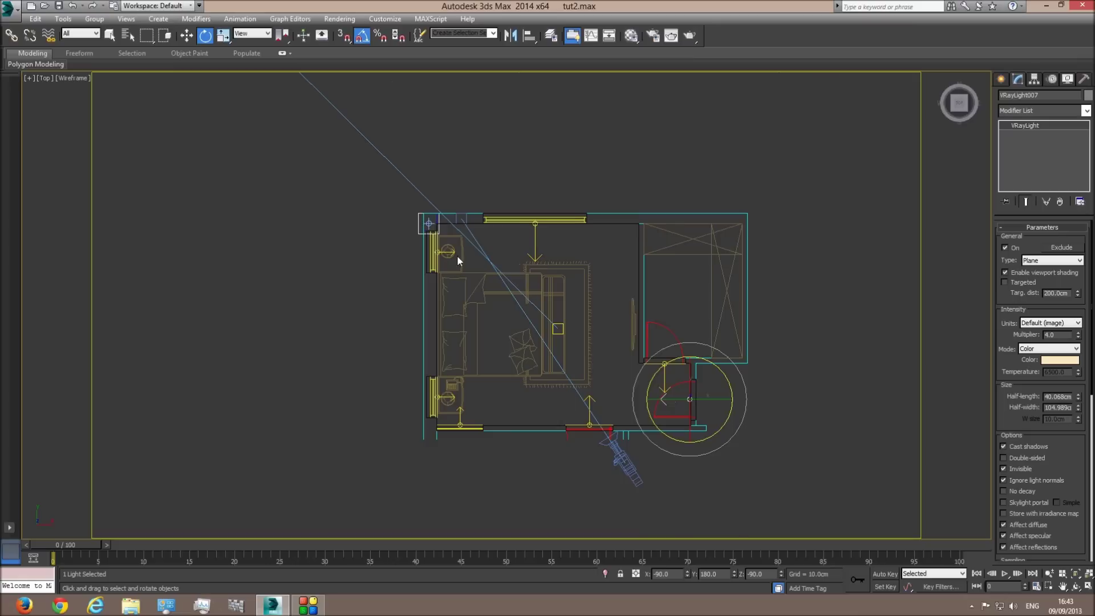
scroll(475, 343, "down", 4)
middle_click_drag(341, 260, 386, 335)
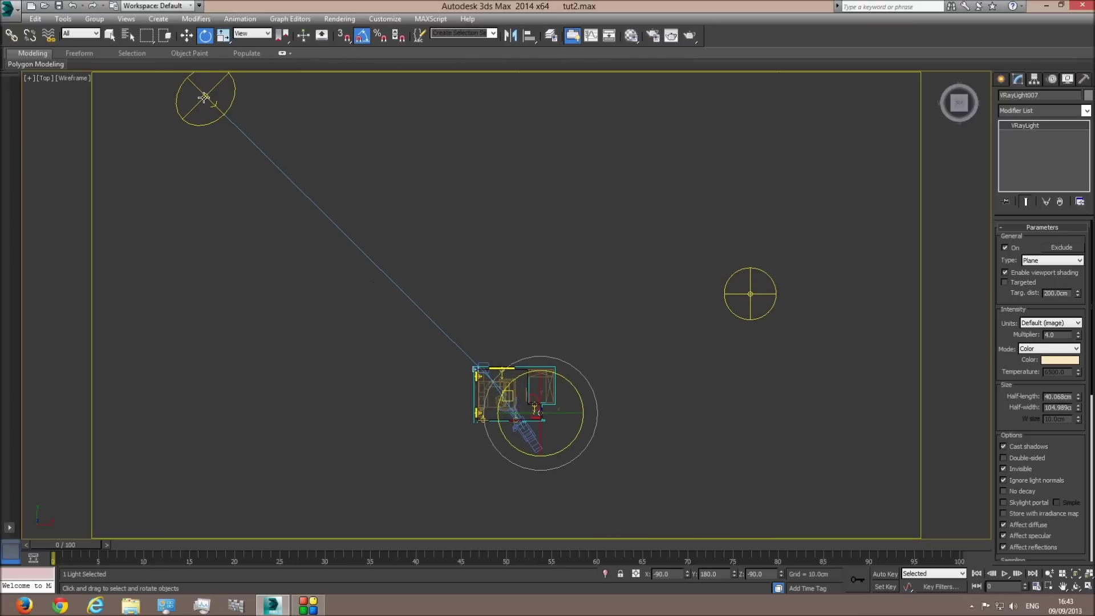
scroll(497, 372, "up", 5)
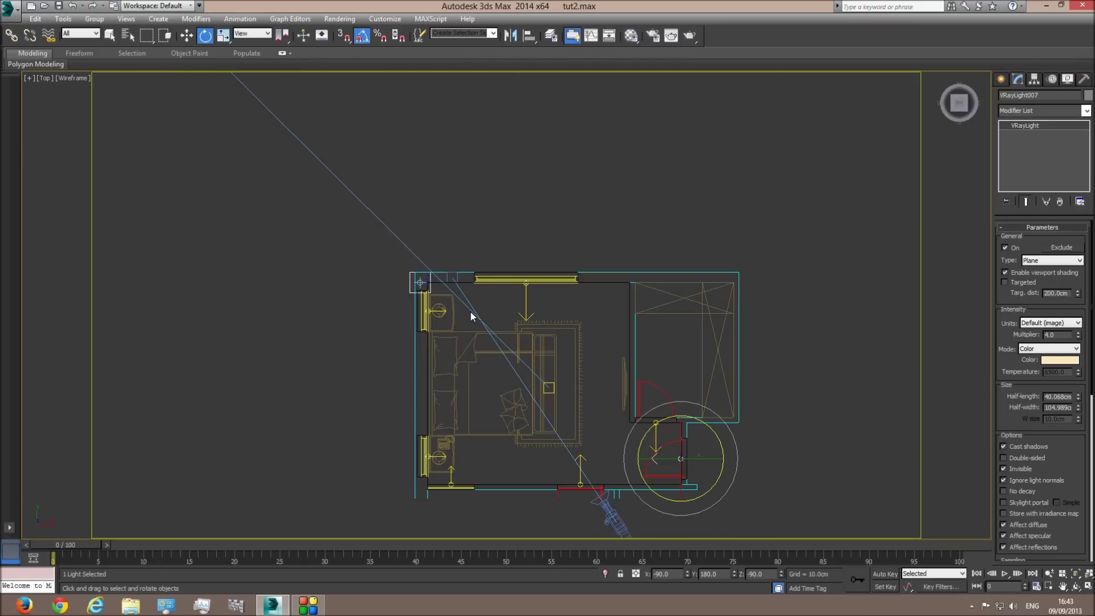
left_click(525, 304)
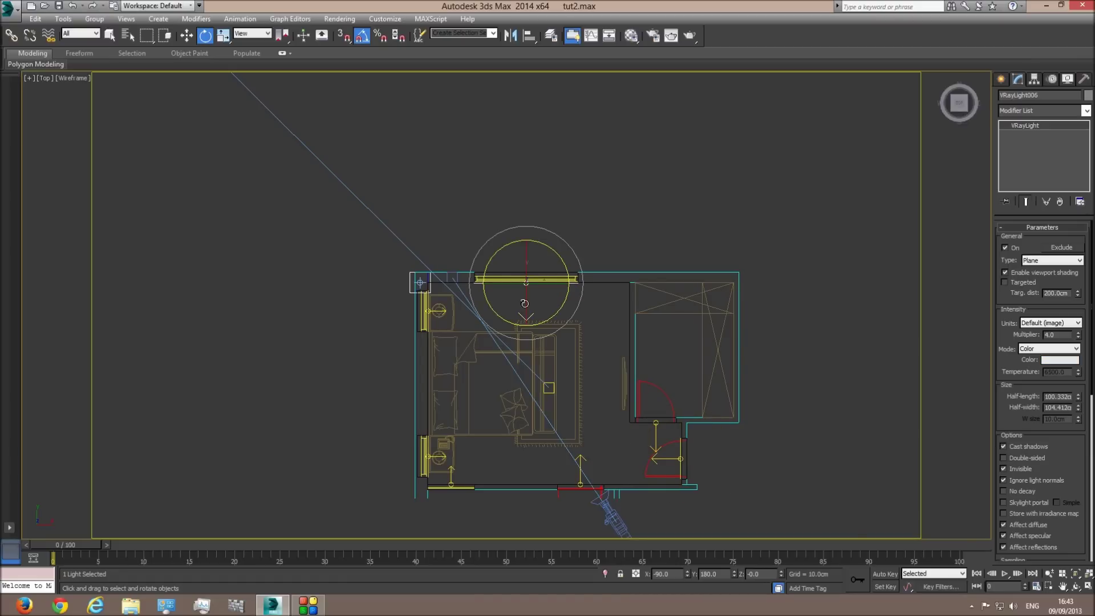
left_click(438, 311)
left_click(438, 310)
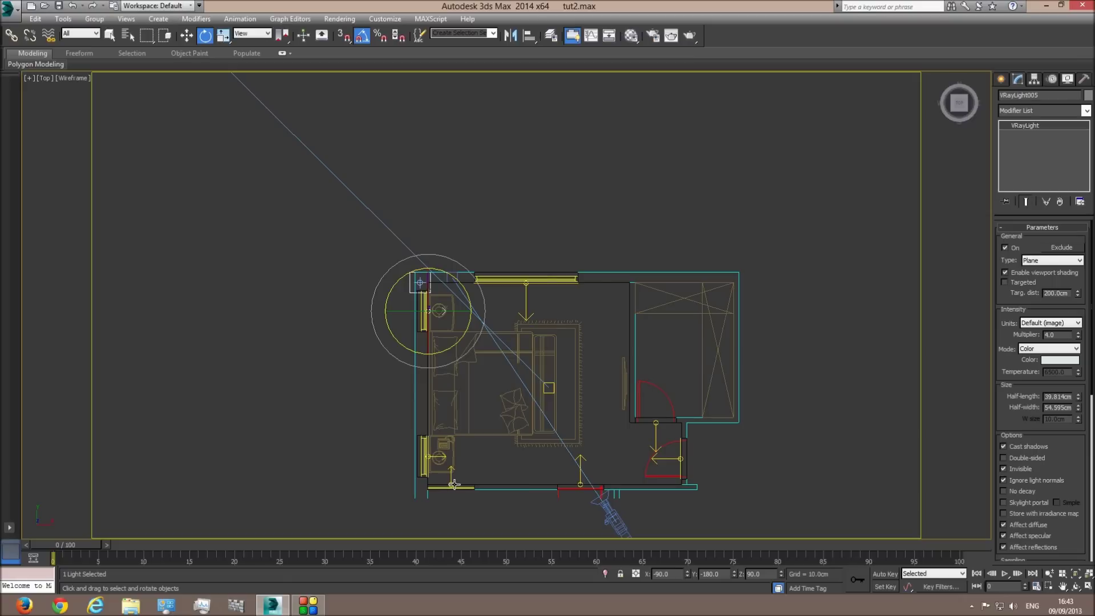
Step: Restrict object selection to lights and set the far-wall opening light's multiplier to 5
left_click(80, 33)
left_click(77, 64)
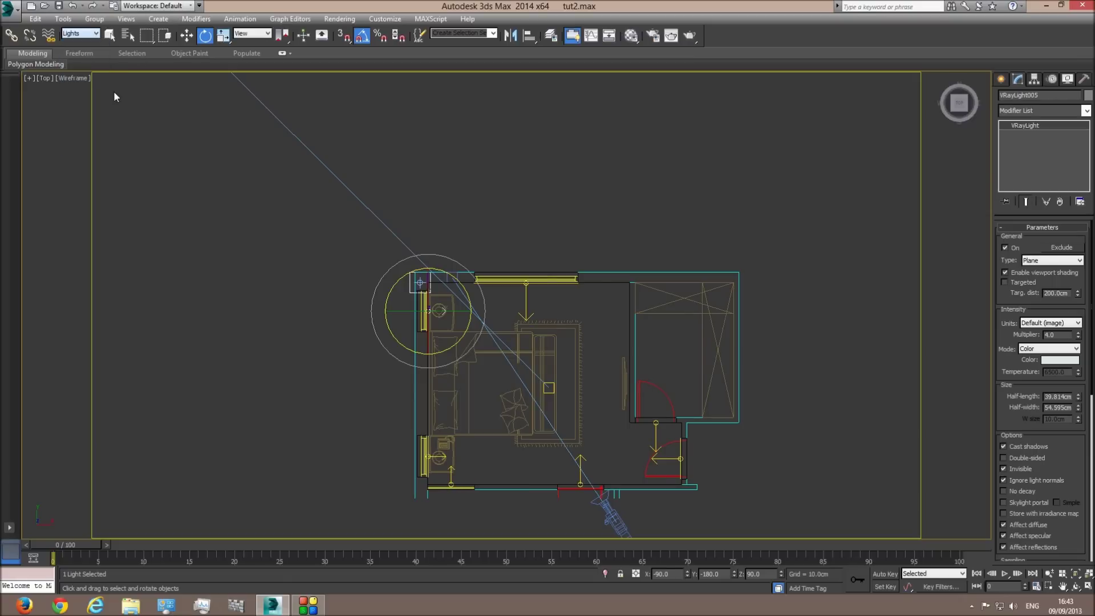
left_click(524, 304)
double_click(1057, 335)
type("5")
key("Return")
Step: Set the multiplier to 5 for the two side-window lights and the light in the window beside the first door
left_click(431, 312)
left_click(442, 454)
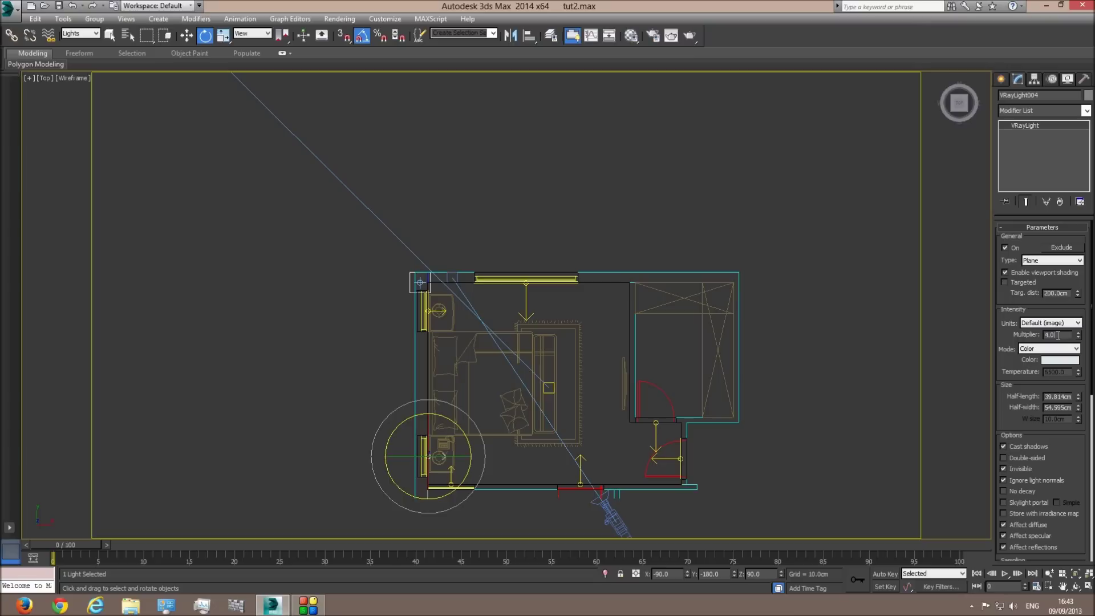
left_click(452, 483)
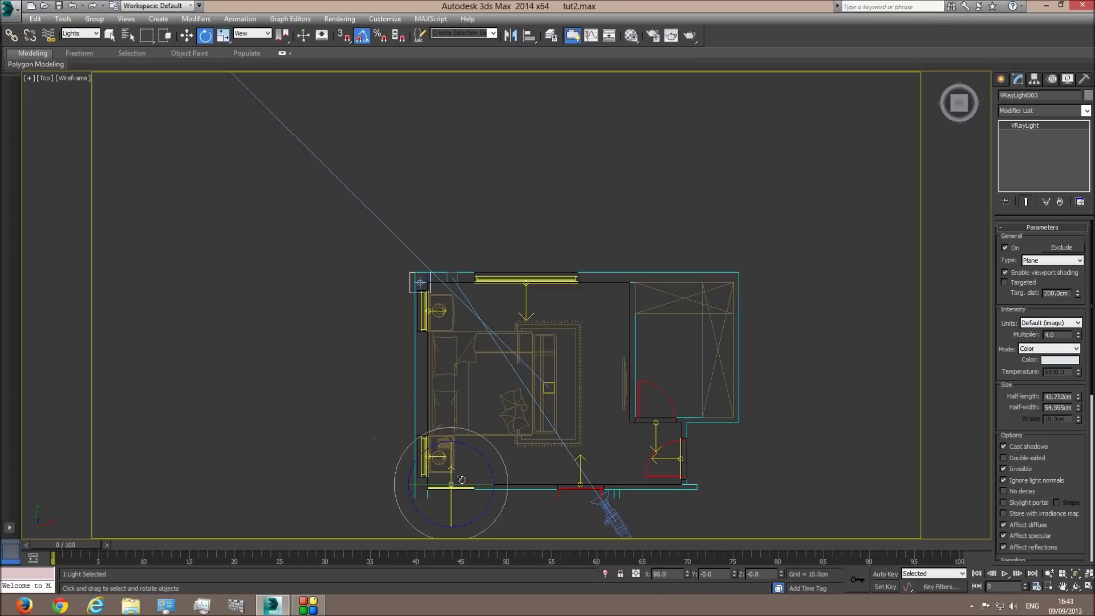
left_click(1063, 338)
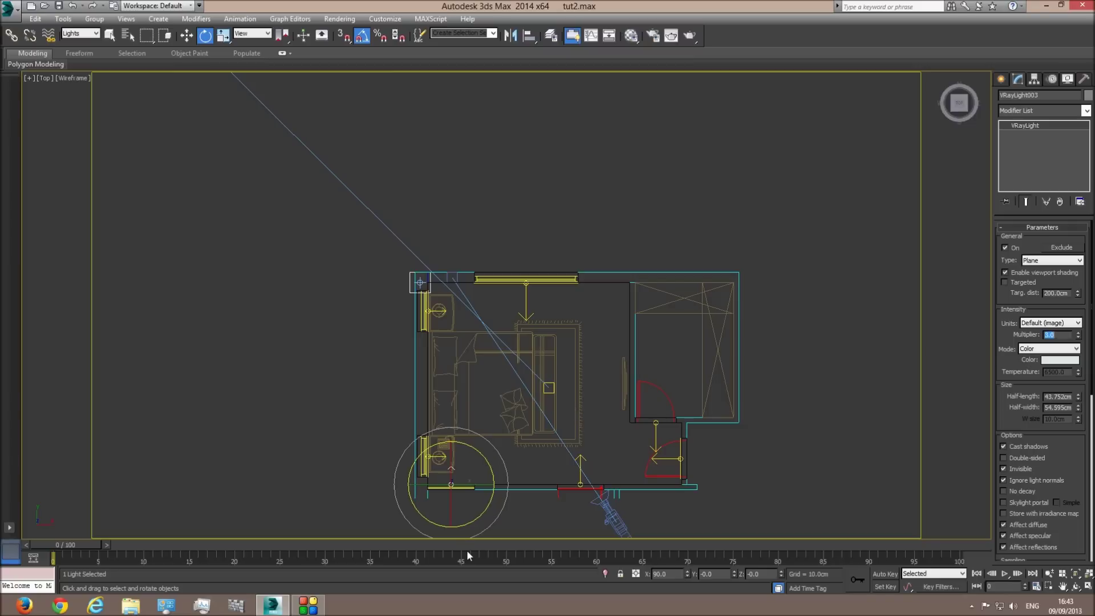
Step: Set the multiplier of the three warm door lights to 6
left_click(580, 460)
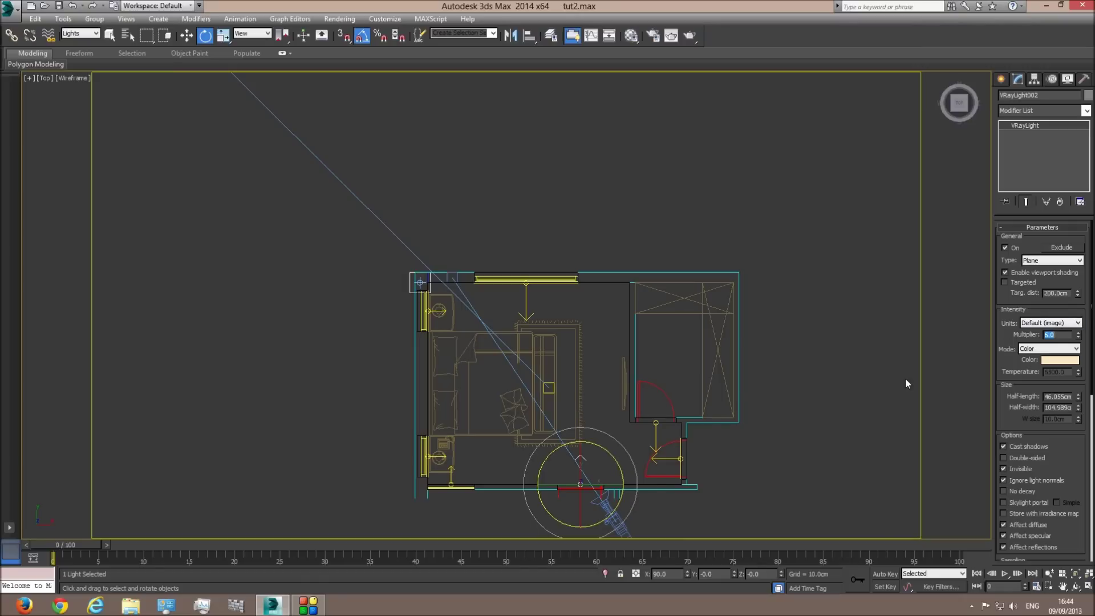
left_click(676, 457)
double_click(1049, 335)
type("6")
key("Return")
left_click(658, 439)
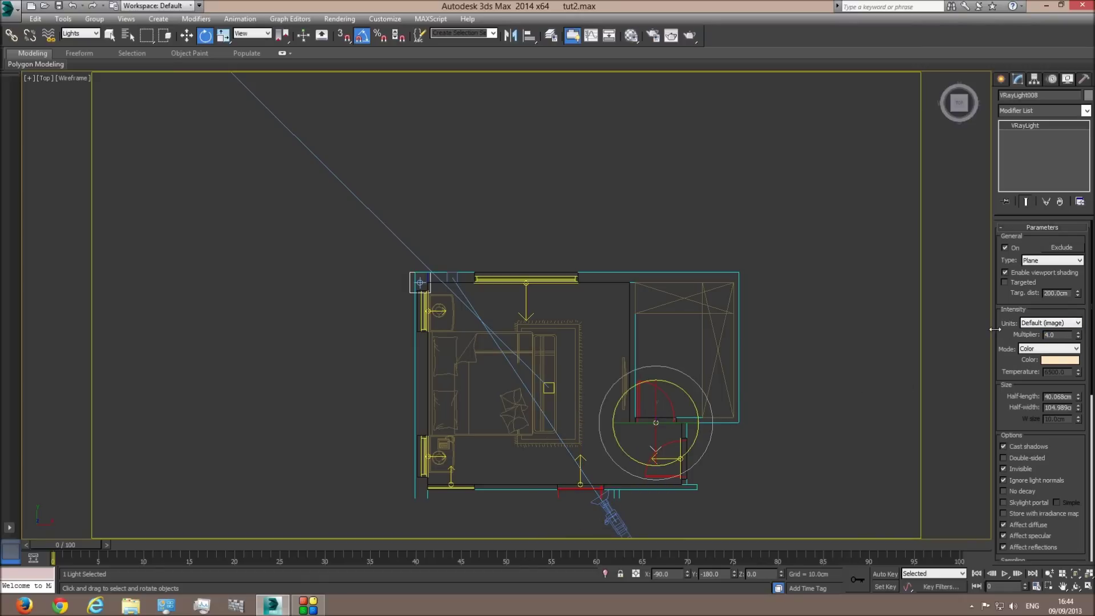
left_click(841, 359)
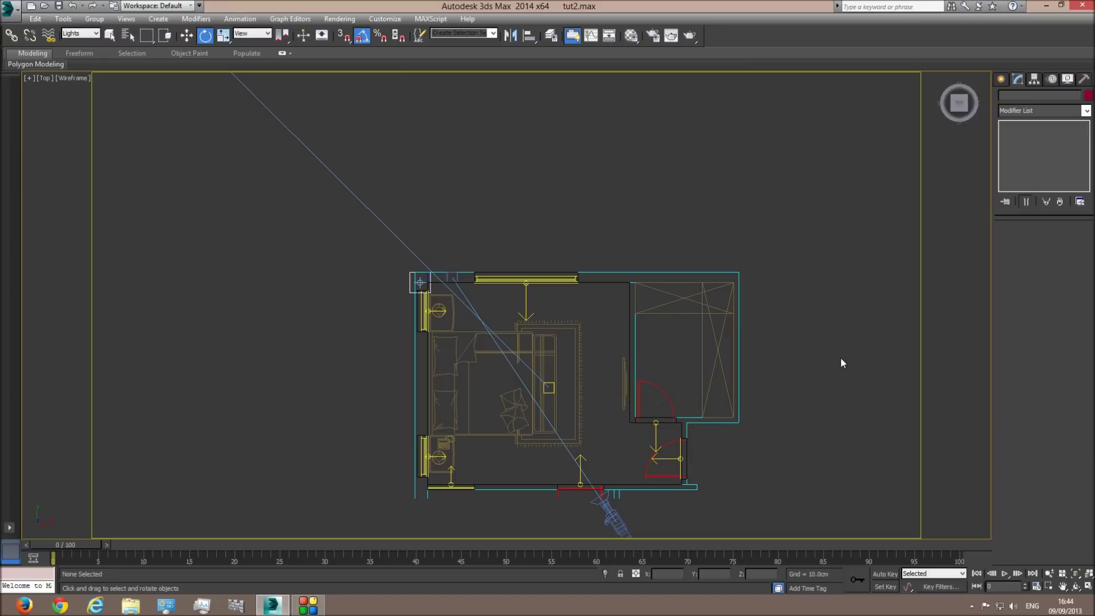
Step: Examine the three door lights' settings by selecting each in turn, then clear the selection
left_click(656, 436)
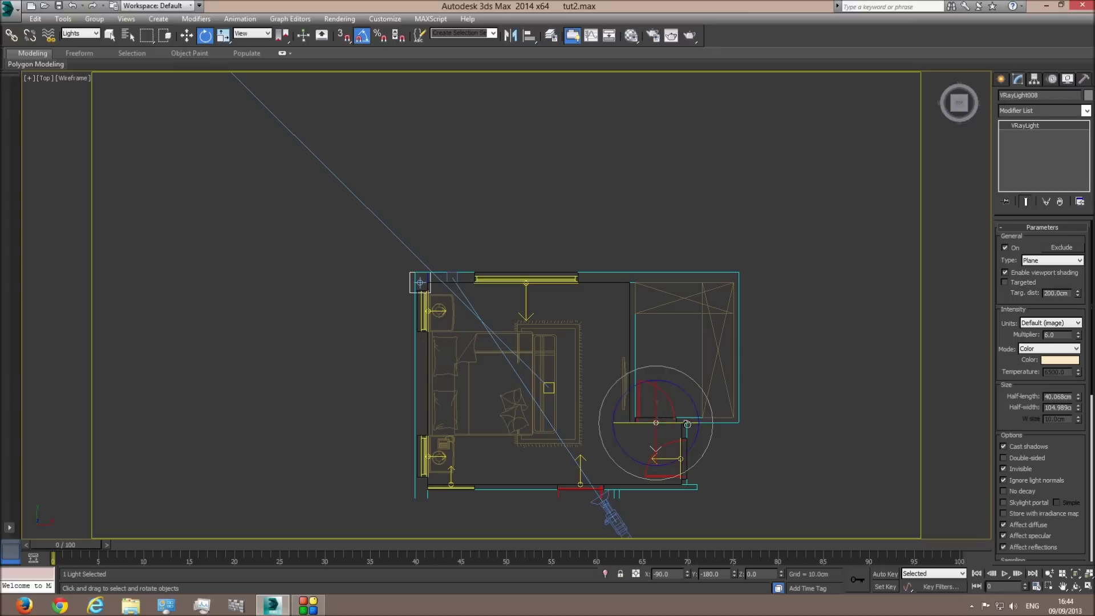
left_click(684, 341)
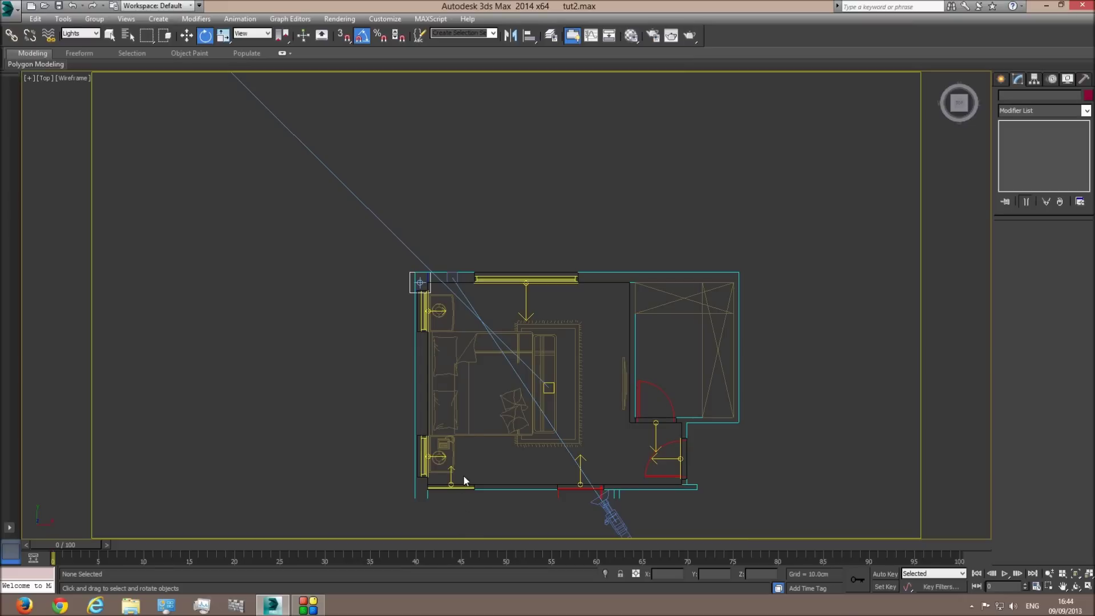
left_click(584, 458)
left_click(666, 454)
left_click(654, 439)
left_click(655, 420)
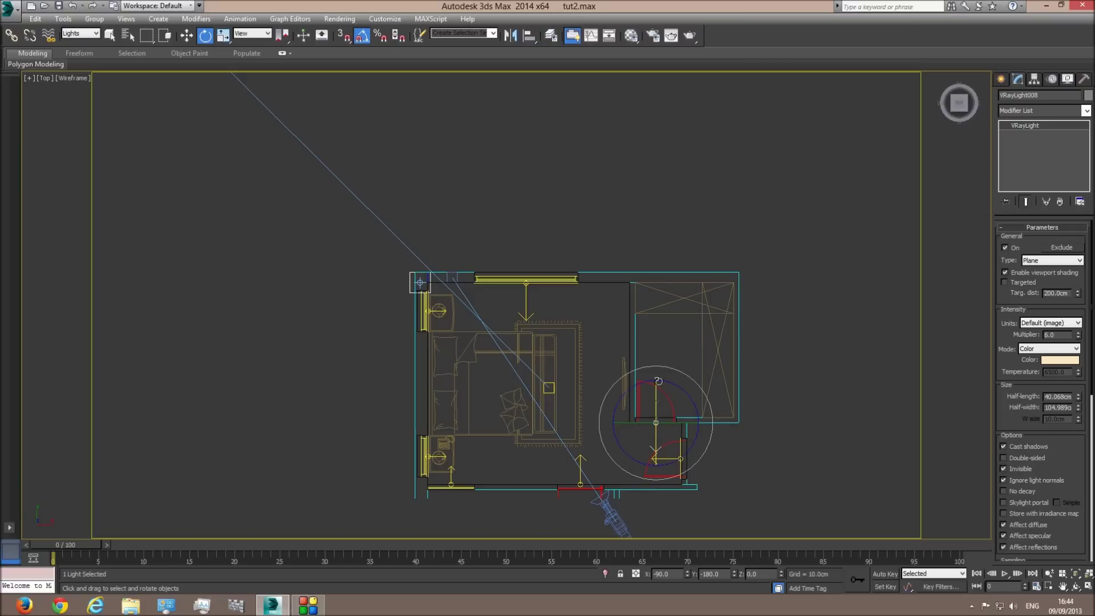
left_click(660, 355)
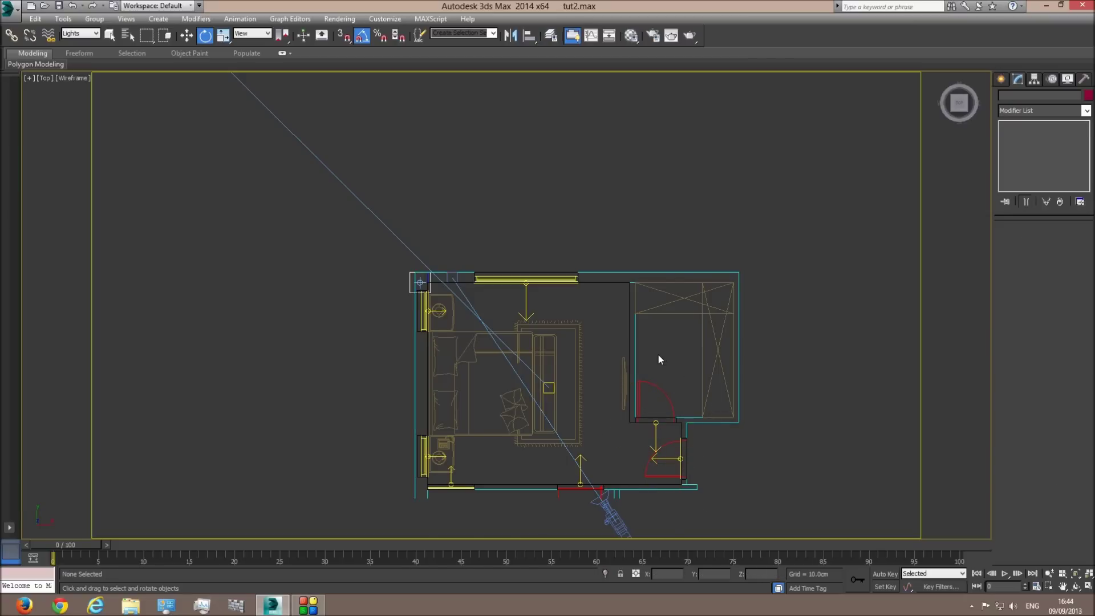
Step: Render a test image of the room through Camera001
key("c")
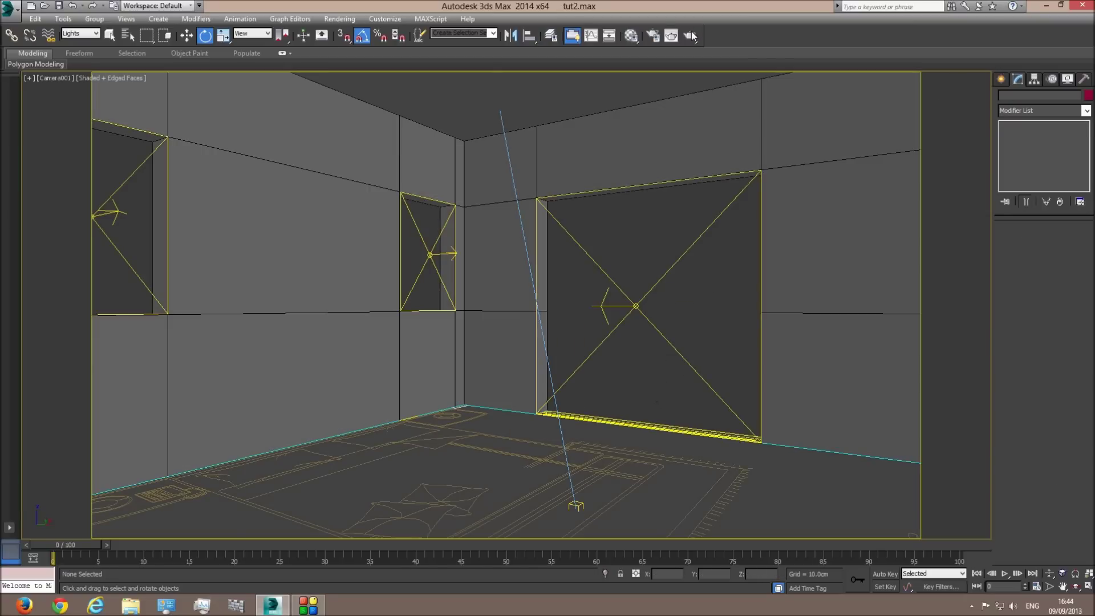
left_click(690, 36)
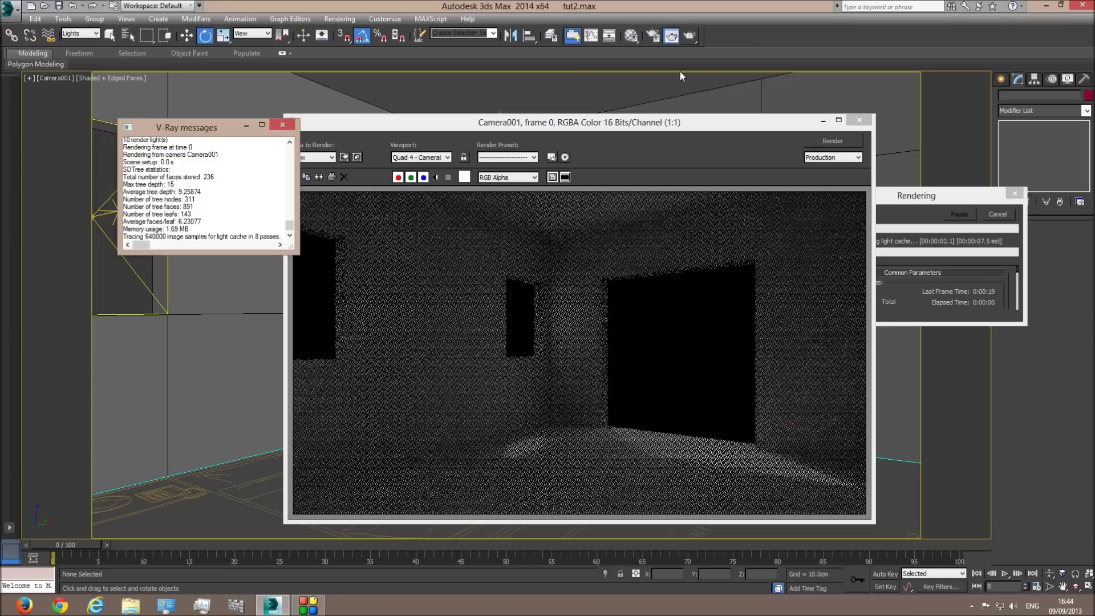